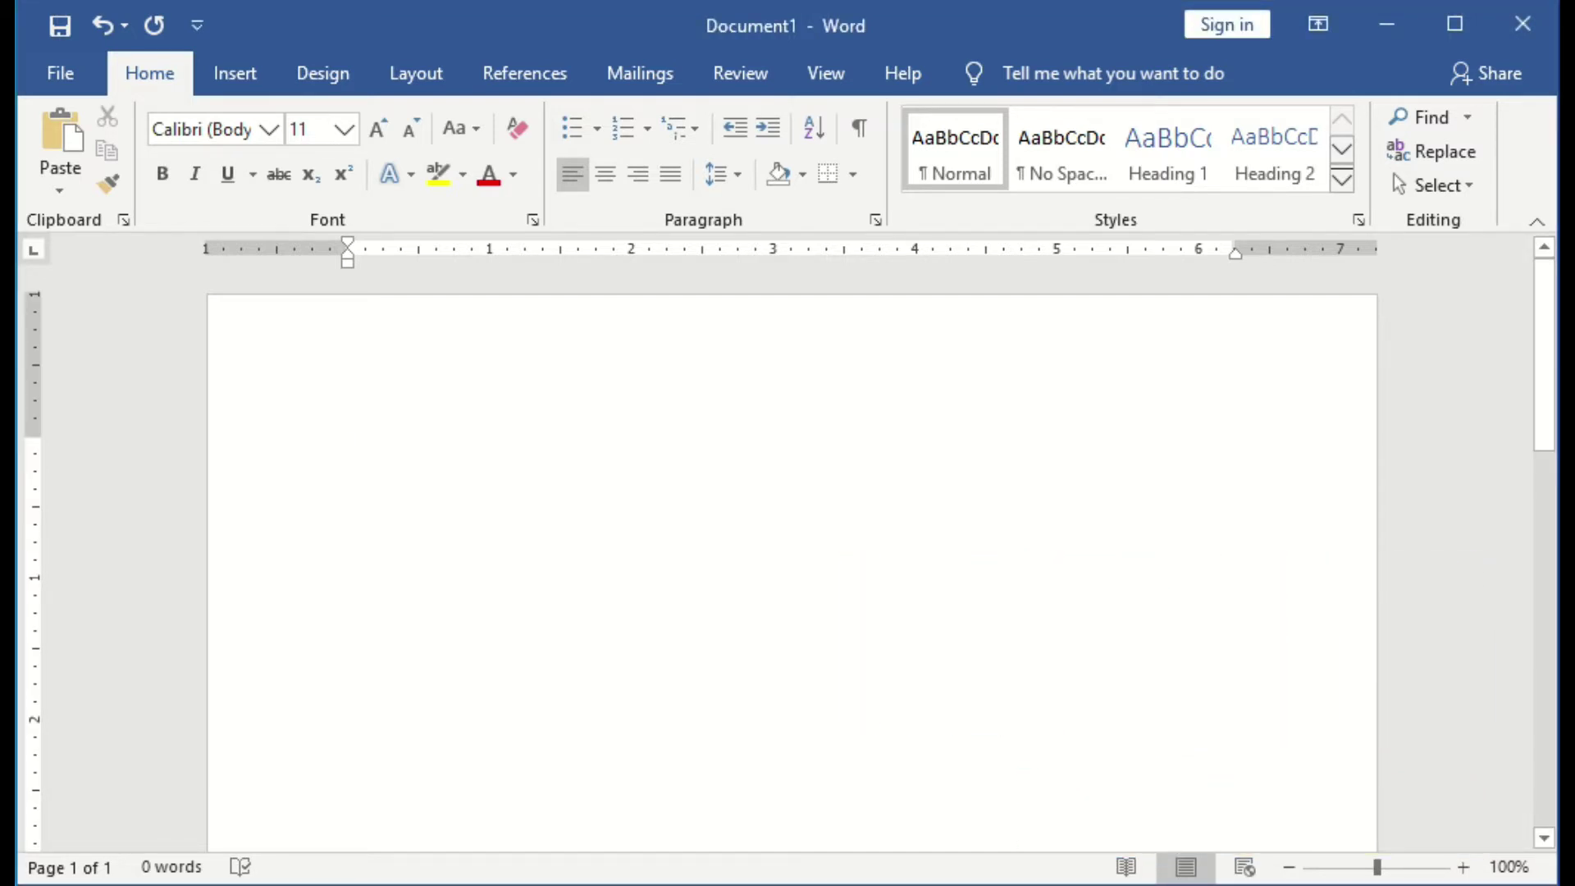
Enter "General Information Technology" as the first line of the blank document.
type("Gene")
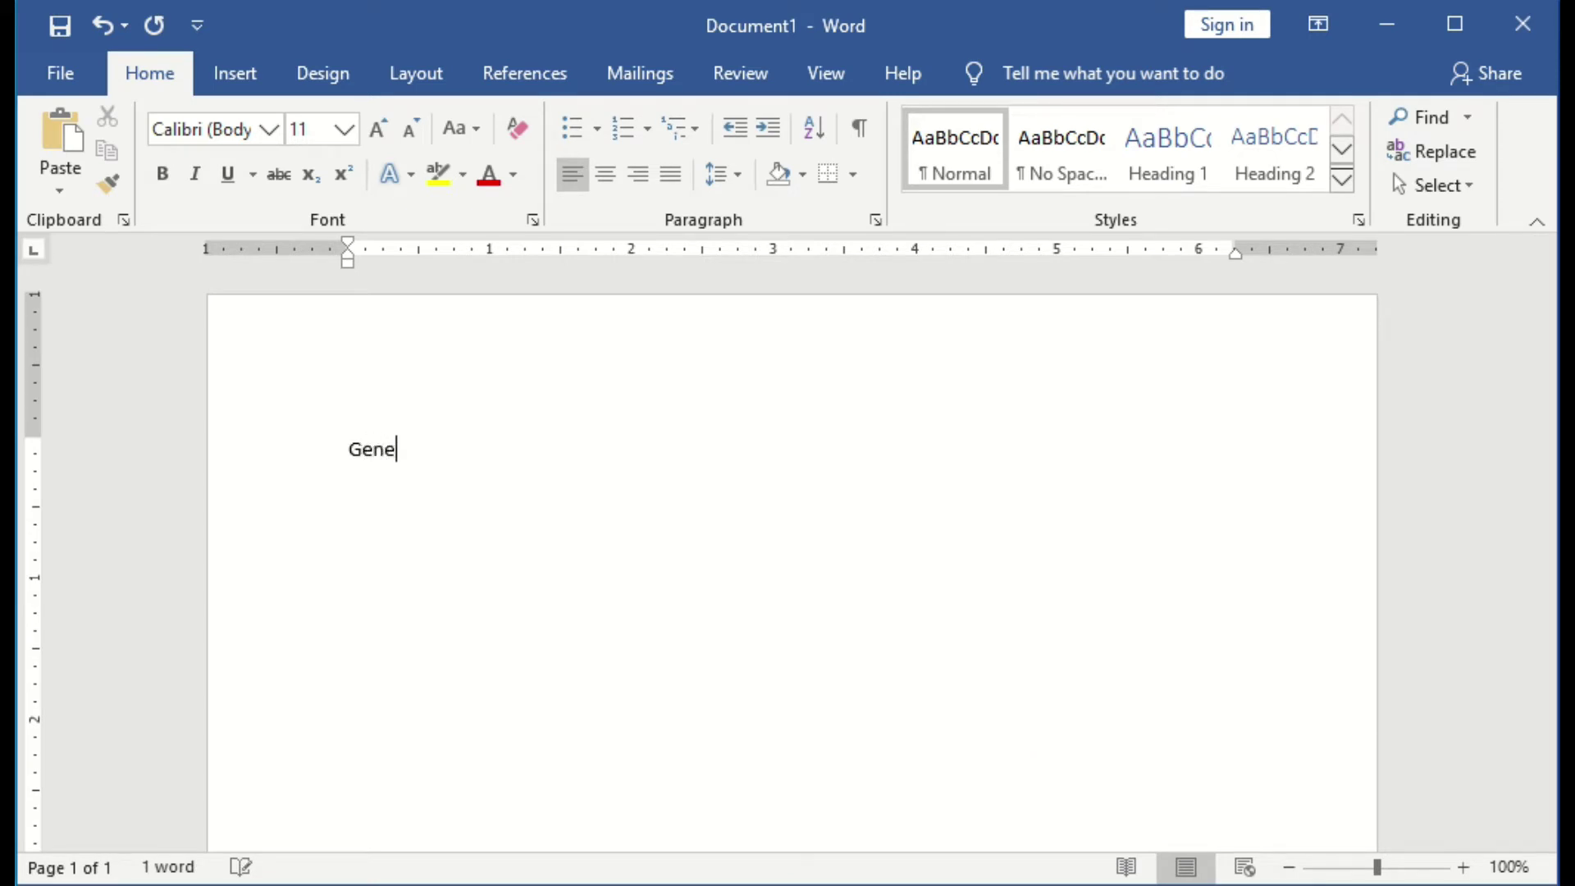
type("ral Information ")
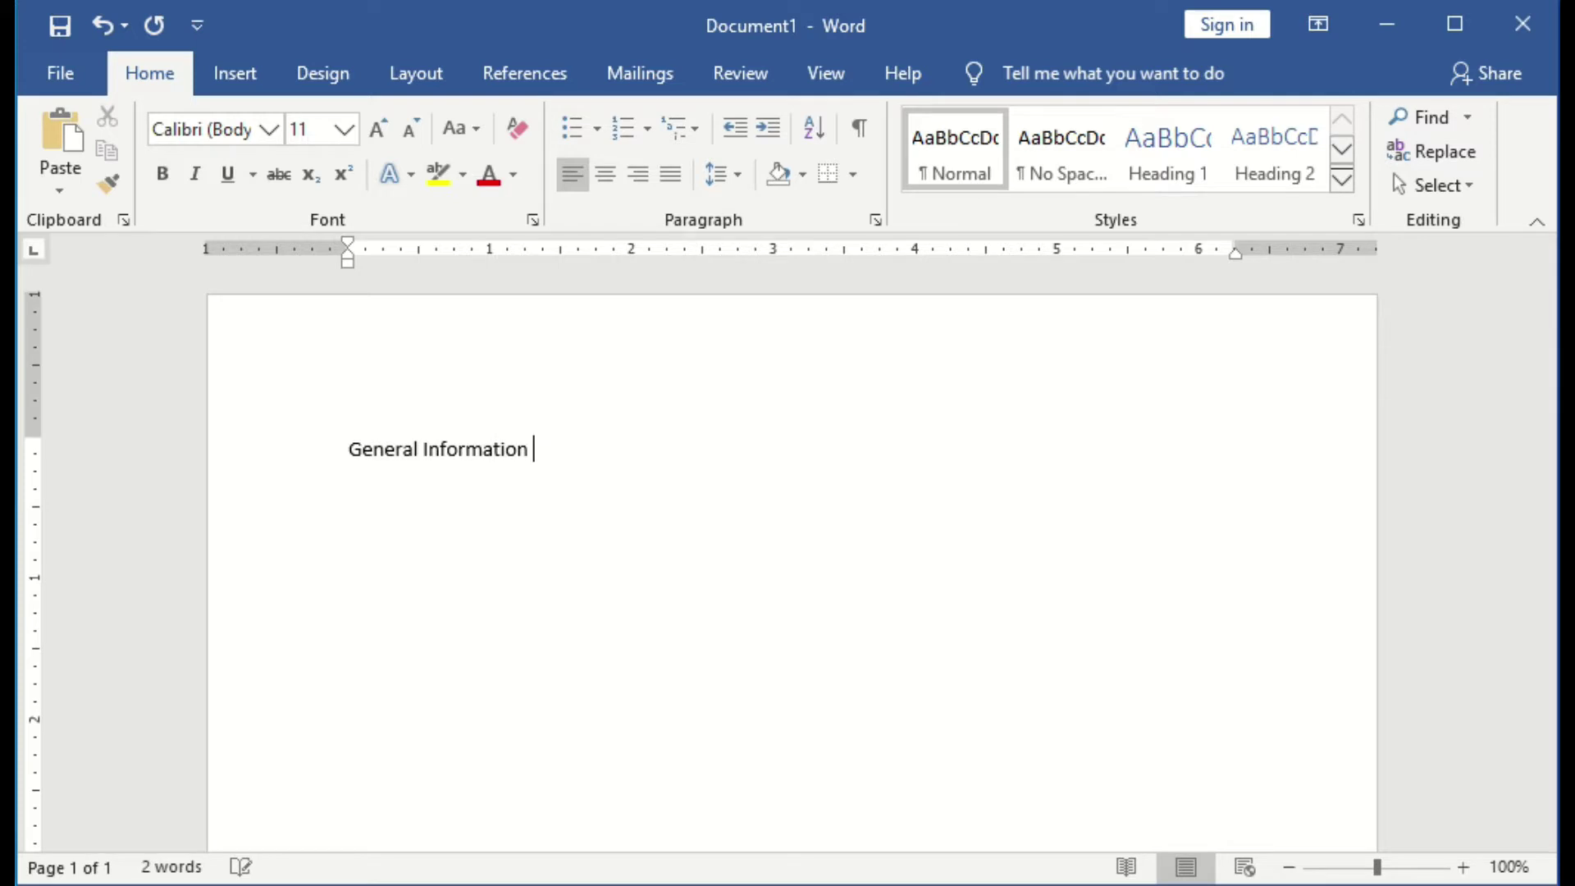
type("Technology")
Enlarge the whole "General Information Technology" line to font size 24.
key("ctrl+a")
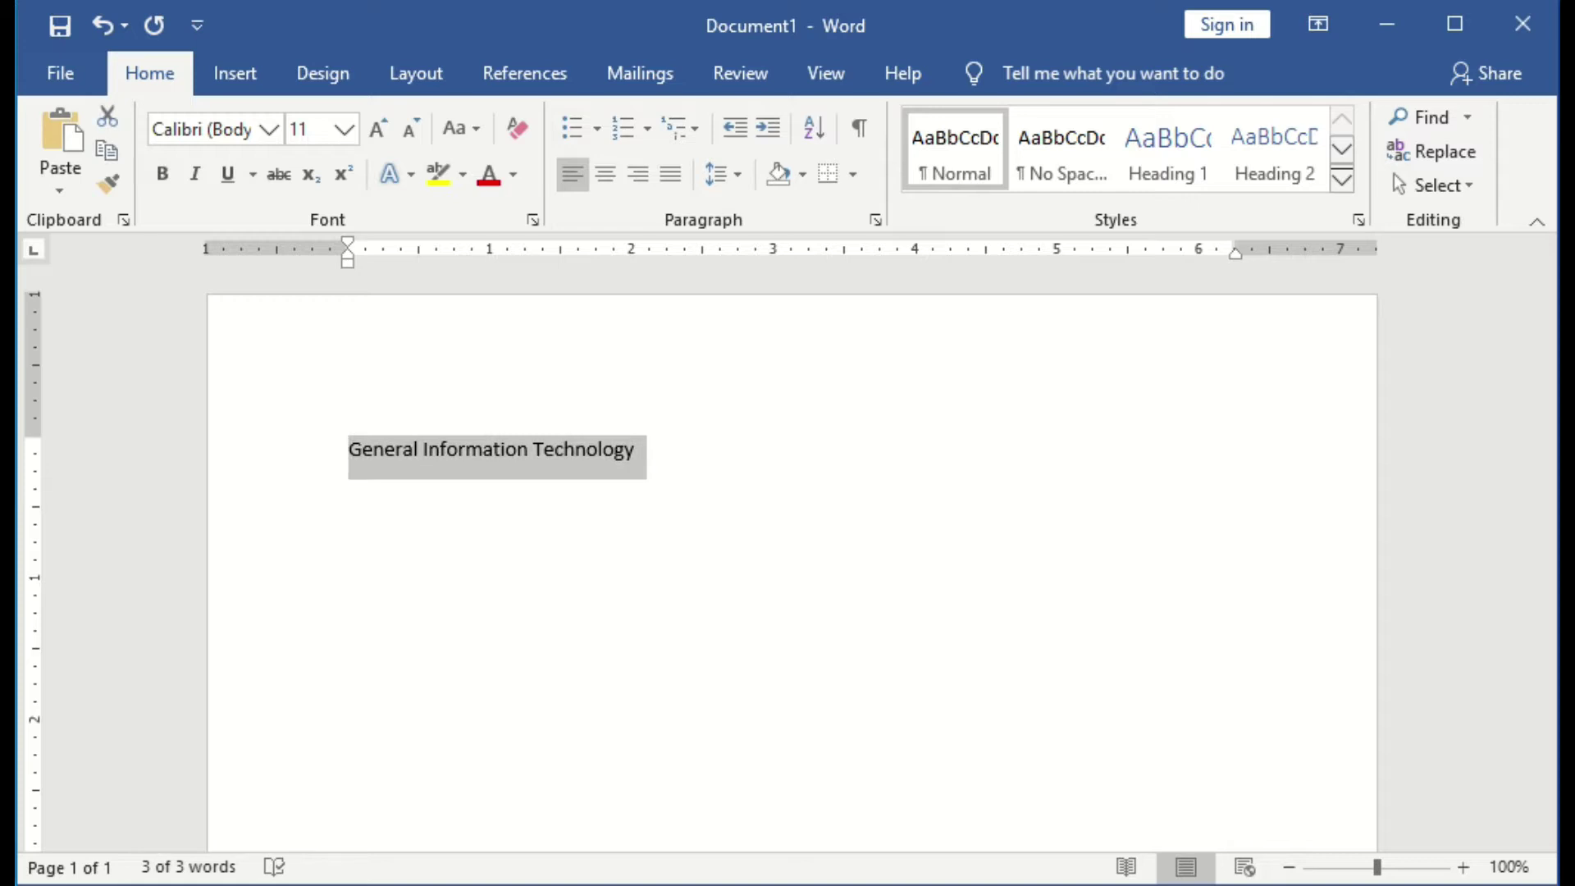
key("ctrl+shift+period")
key("ctrl+shift+period")
key("ctrl+shift+period")
key("ctrl+shift+period")
key("ctrl+shift+period")
key("ctrl+shift+period")
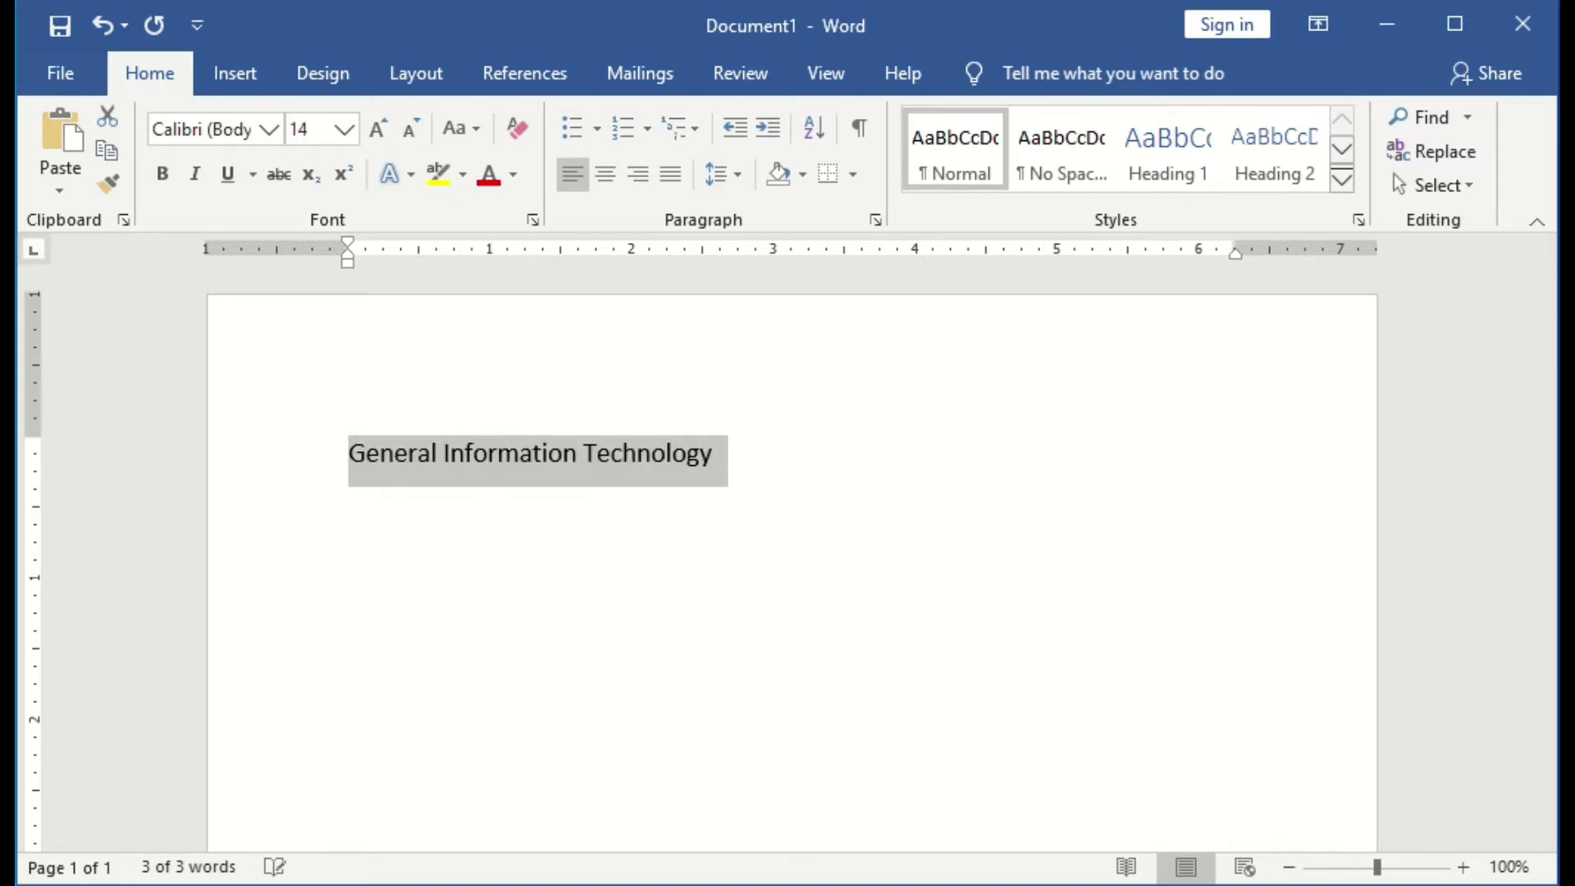
key("ctrl+shift+period")
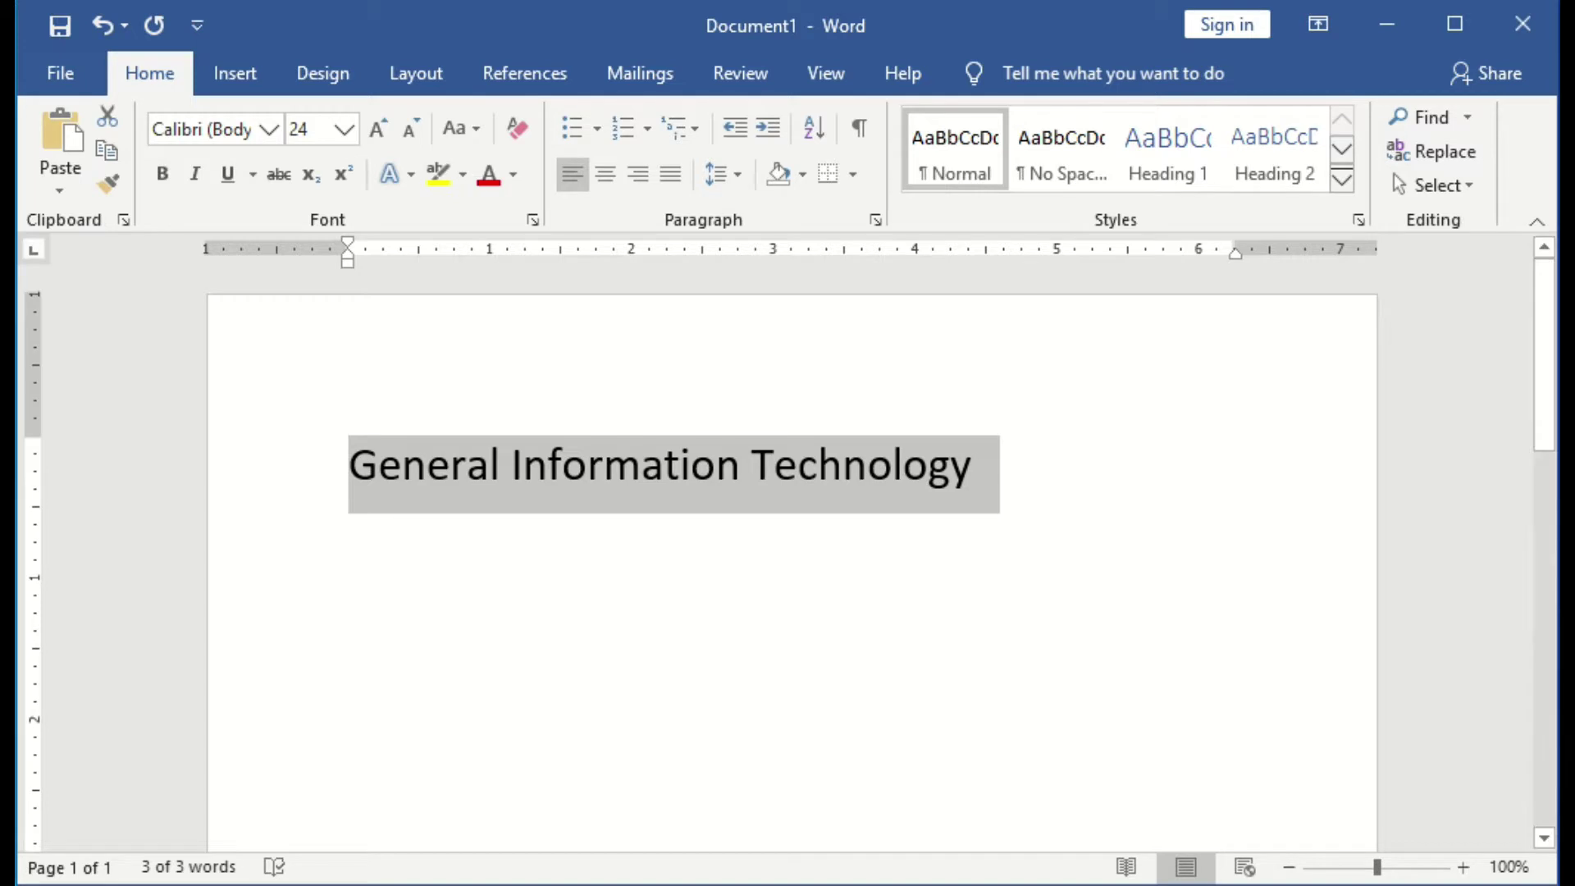
left_click(588, 466)
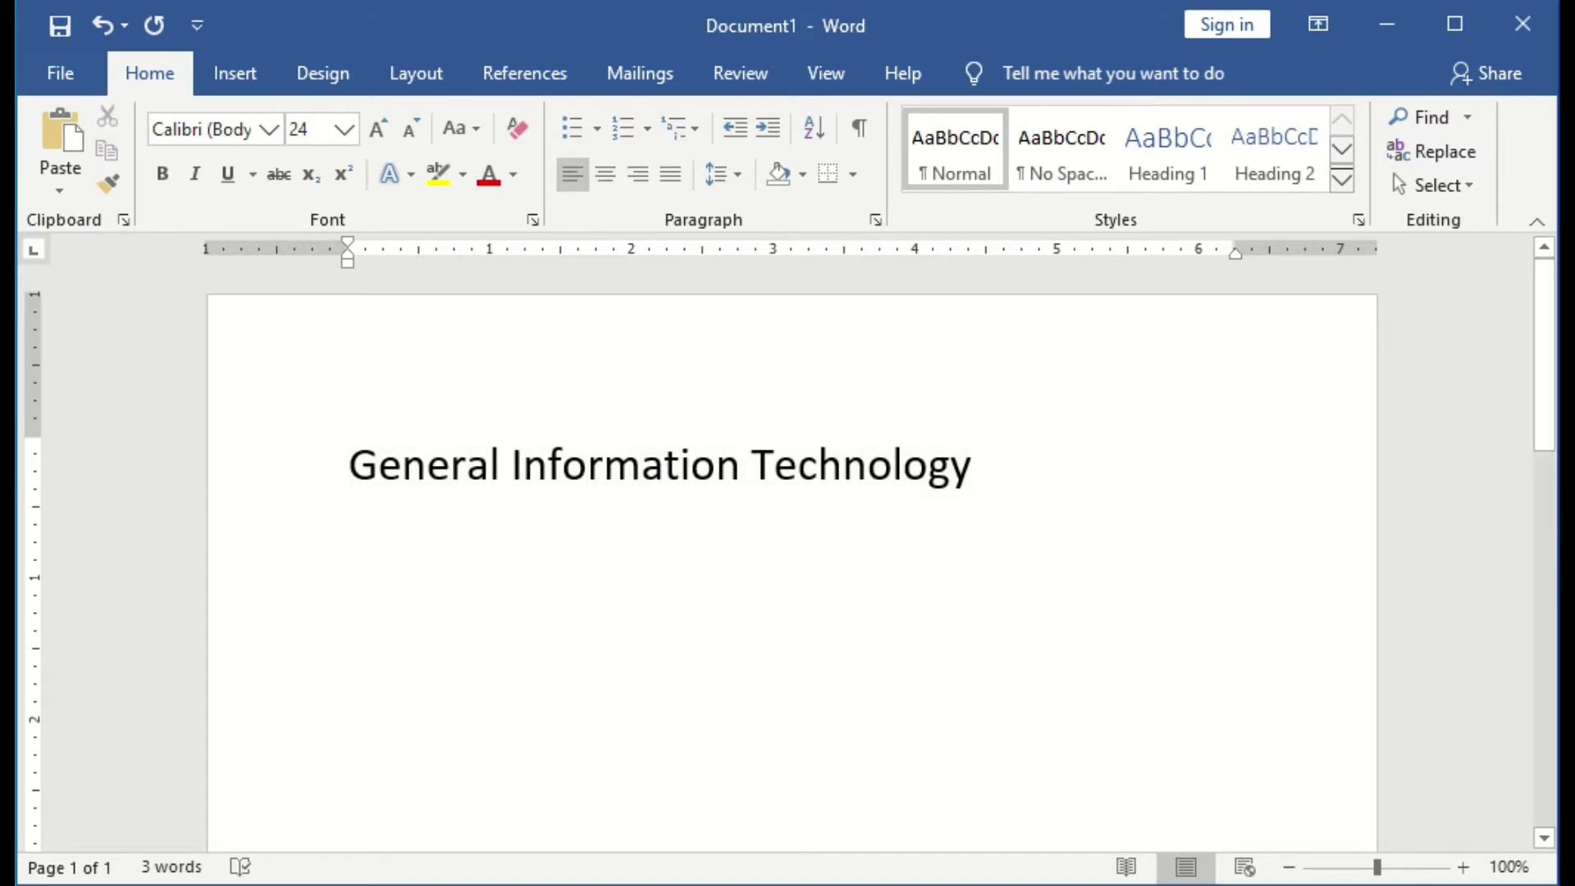
left_click_drag(349, 468, 379, 467)
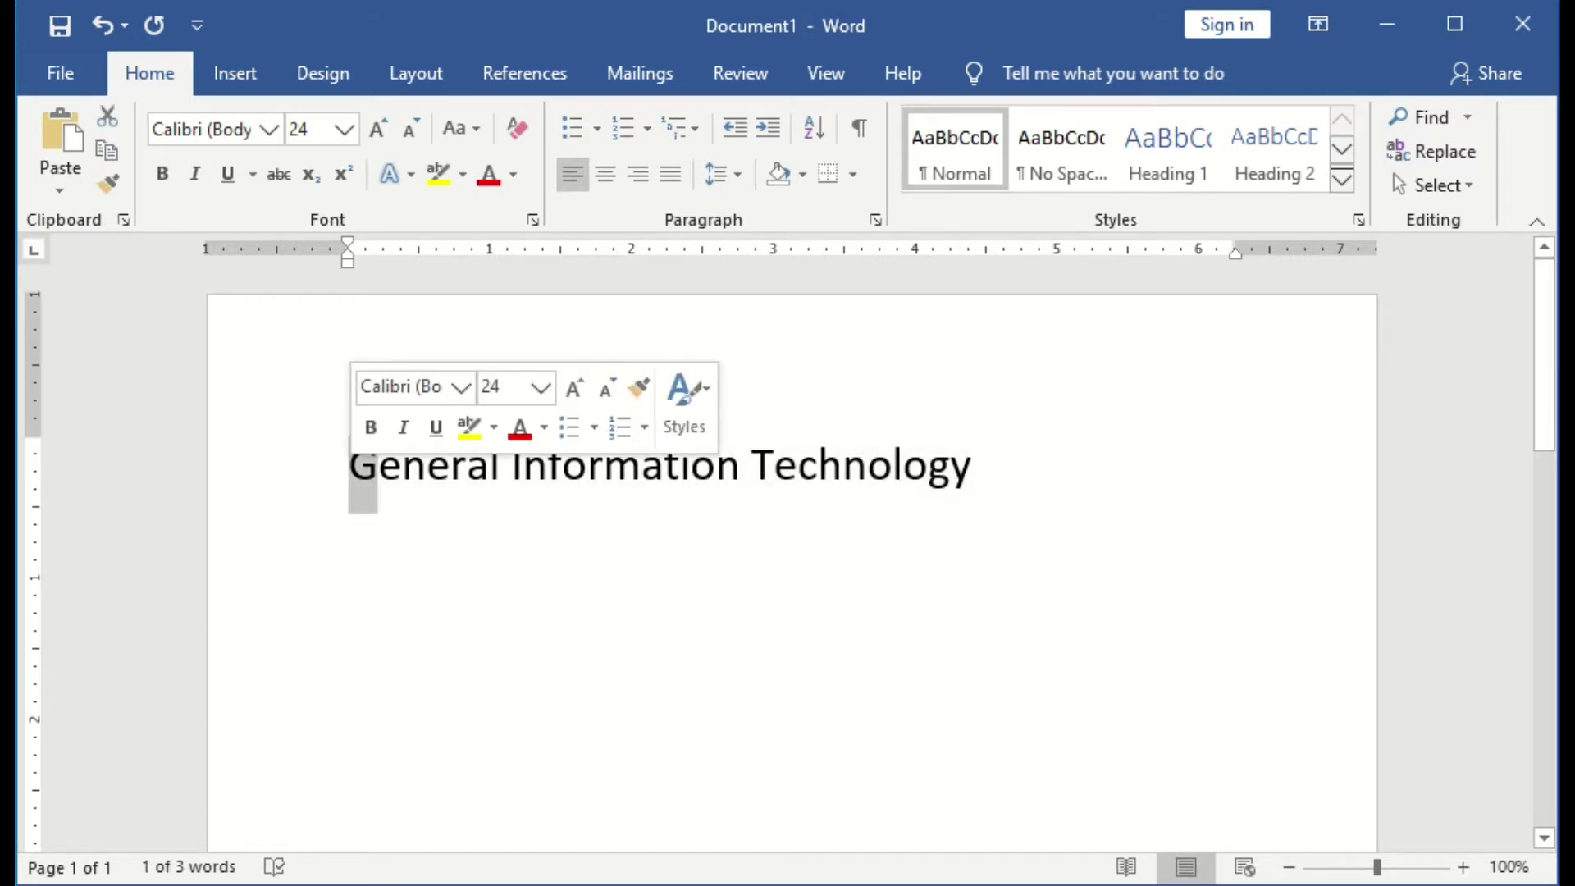
left_click_drag(511, 468, 524, 468)
left_click_drag(775, 468, 750, 467)
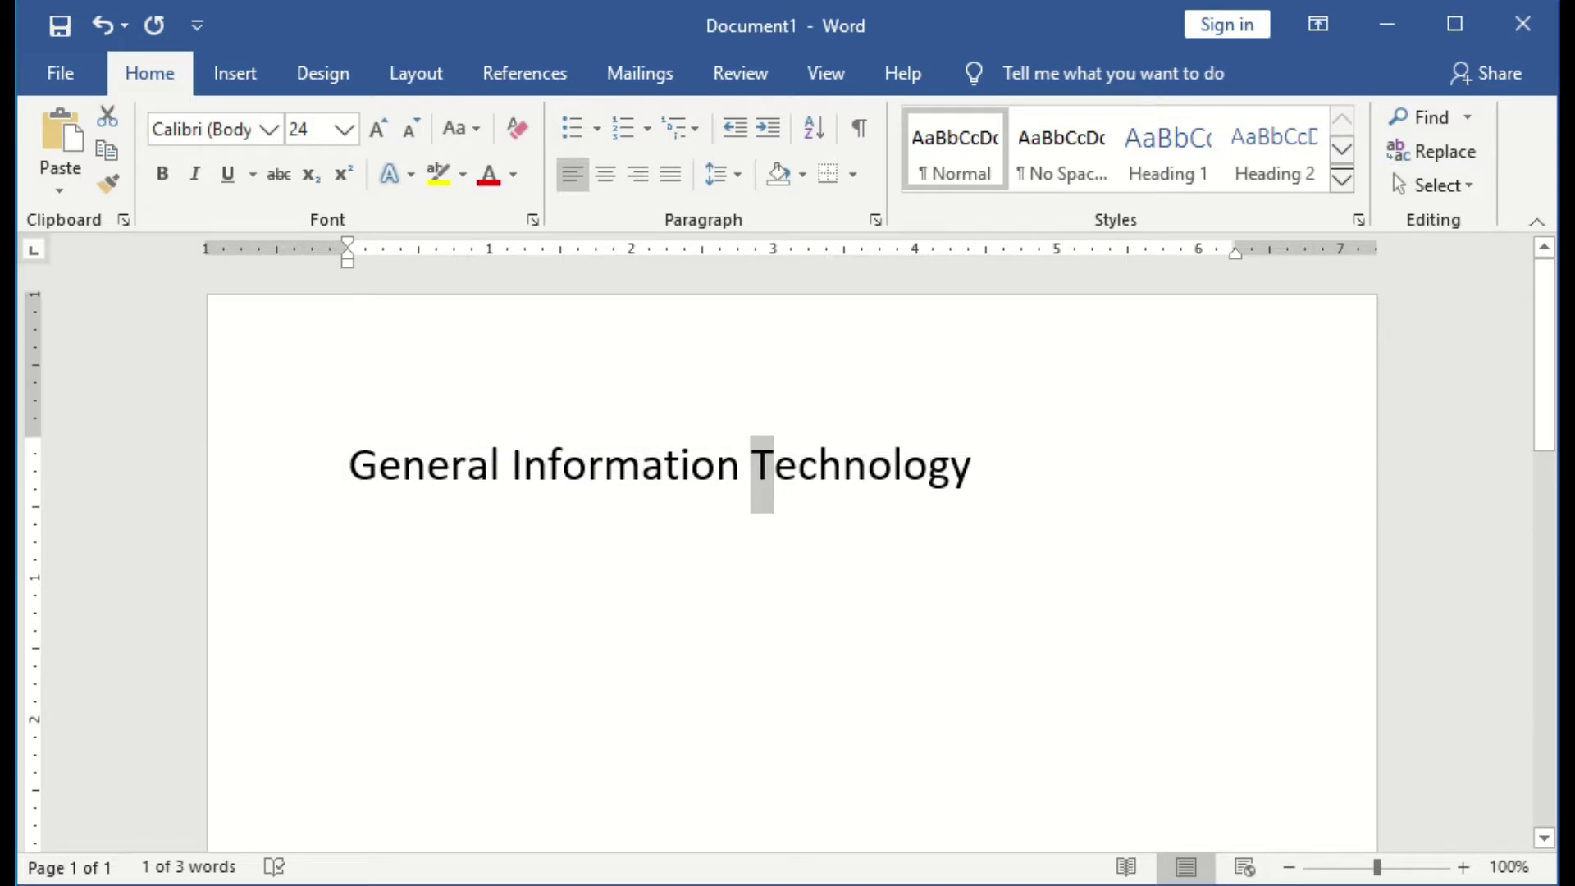
left_click_drag(984, 467, 349, 468)
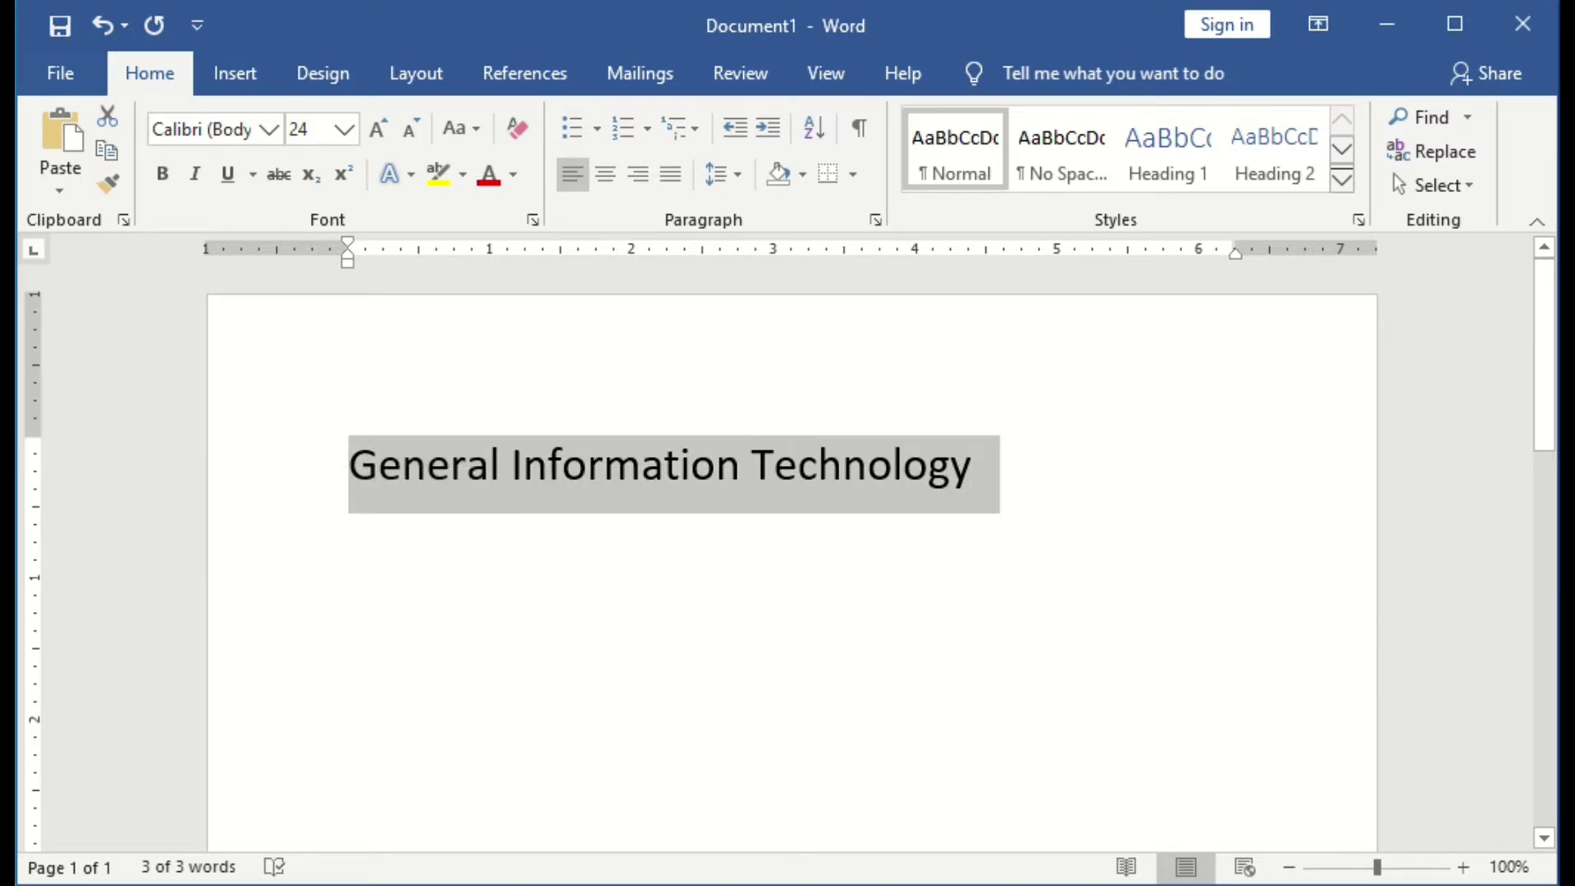
left_click(773, 465)
Add the word "Uppercase" below the heading line, leaving one blank line between them.
left_click(973, 466)
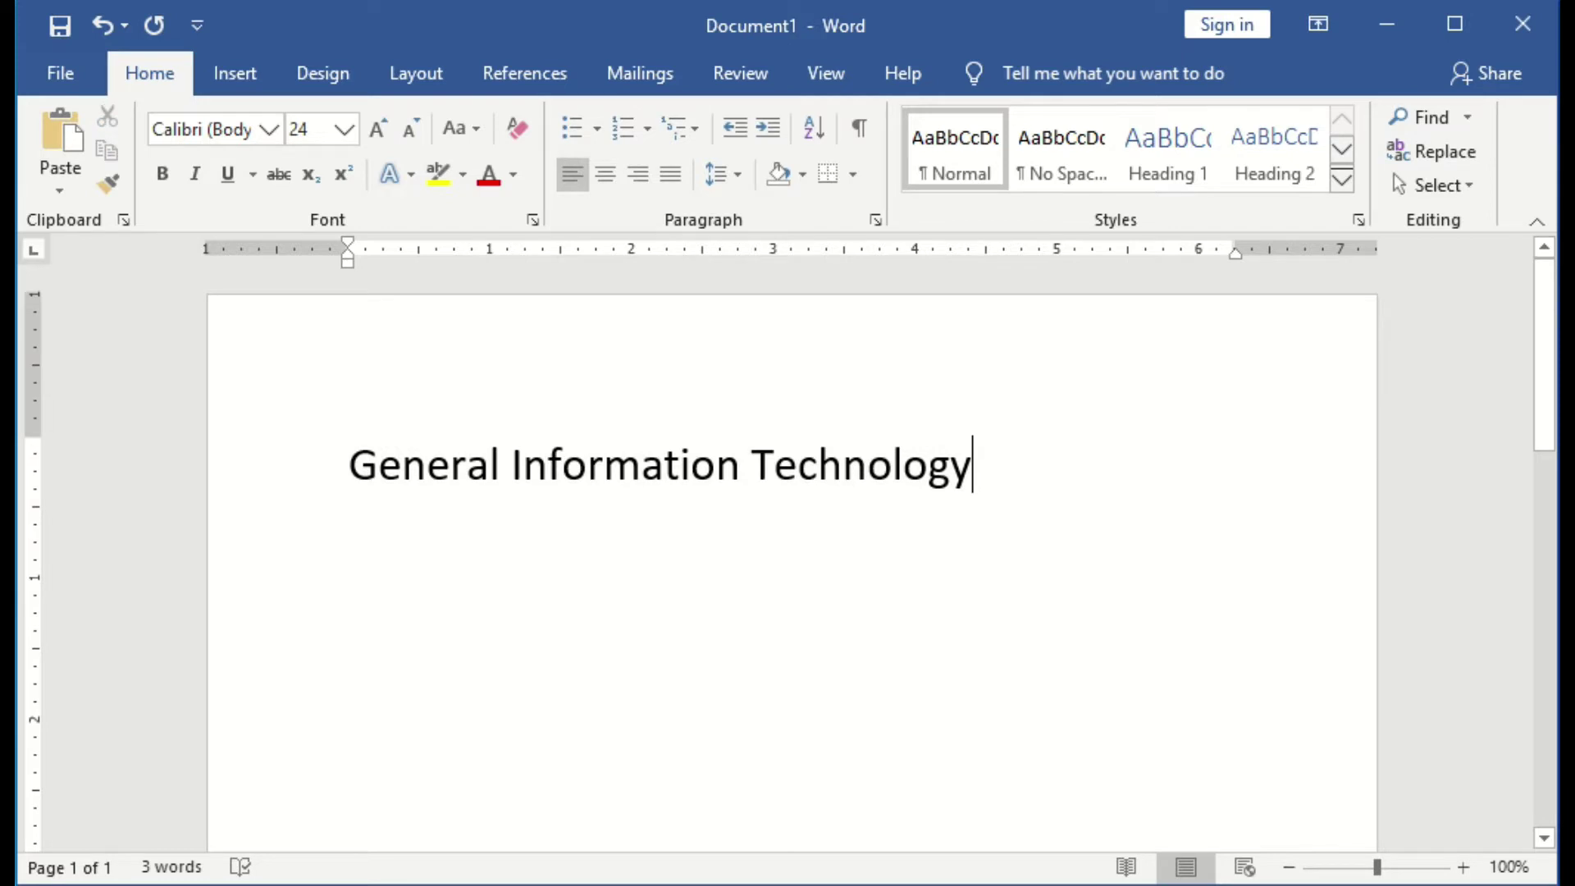
key("Return")
key("Return")
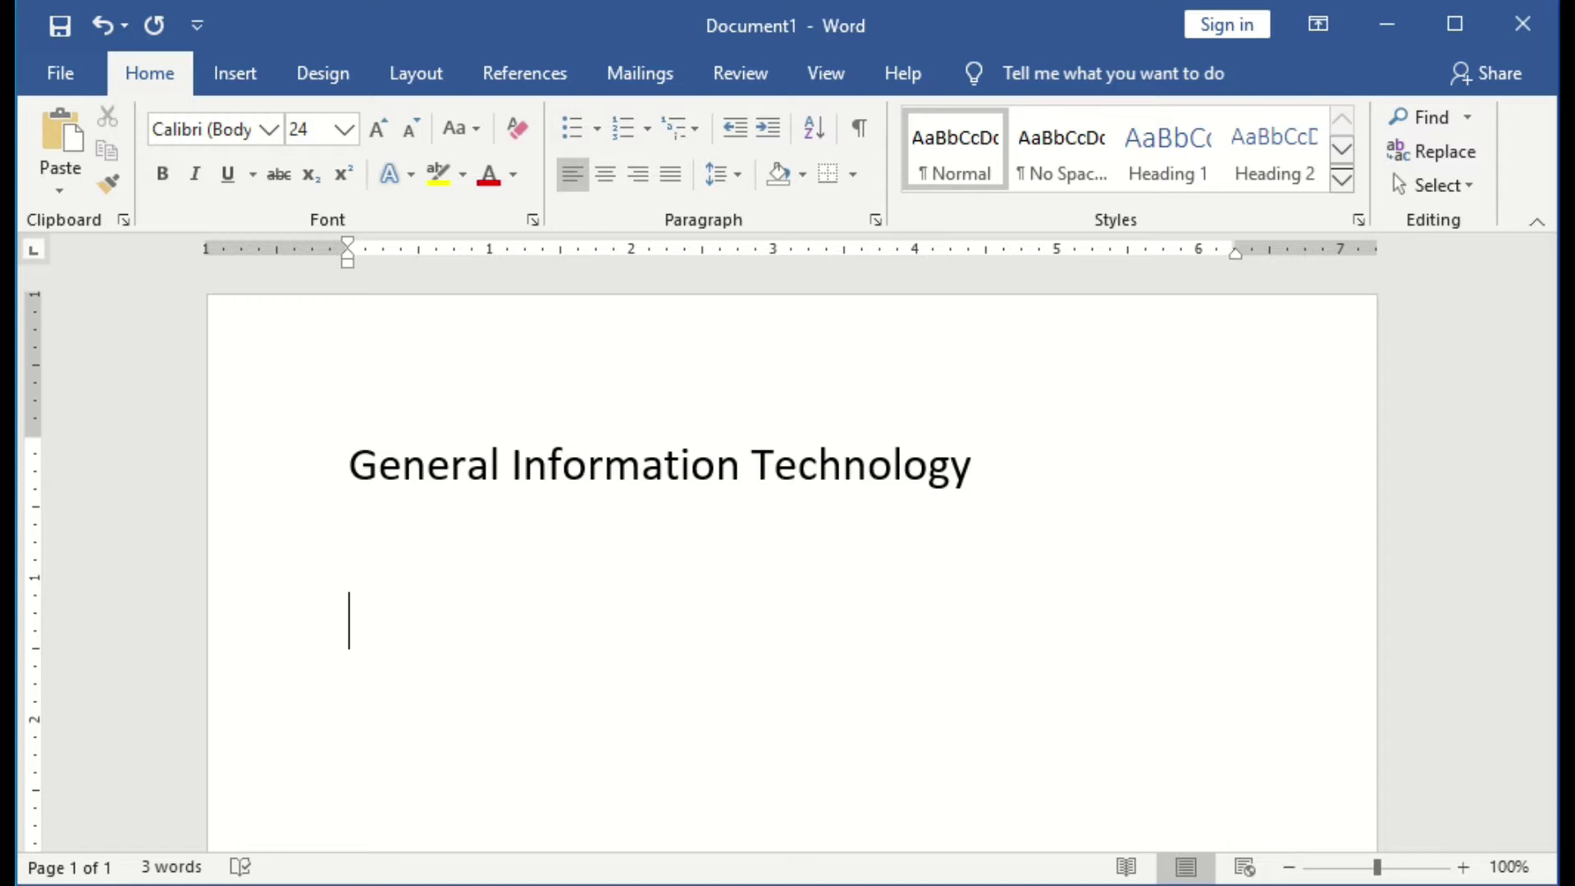
type("Uppercase")
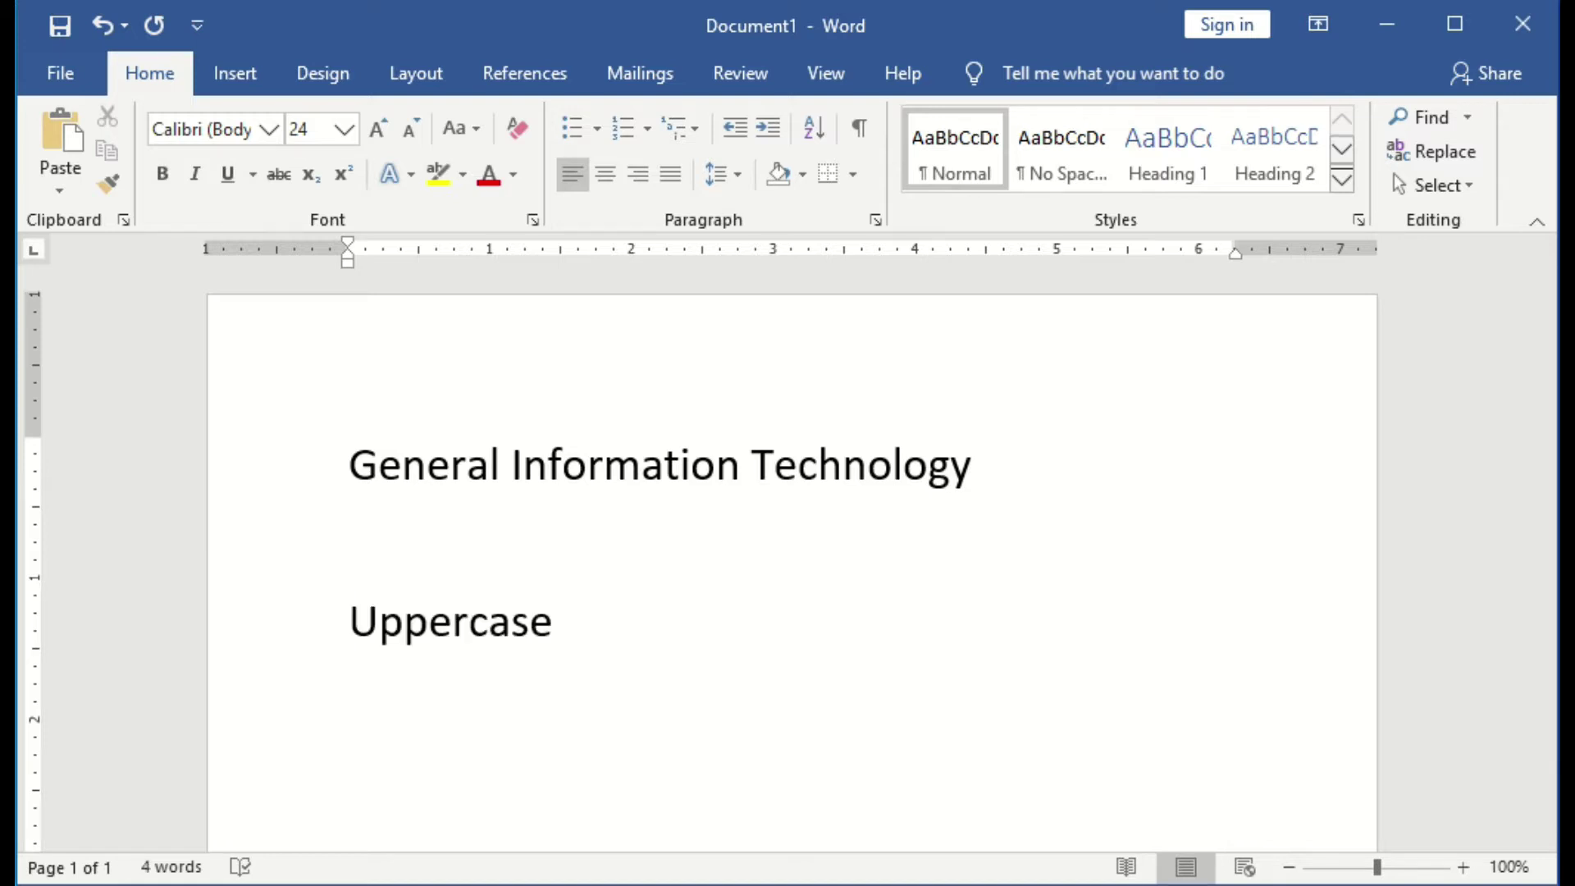
left_click_drag(566, 624, 349, 623)
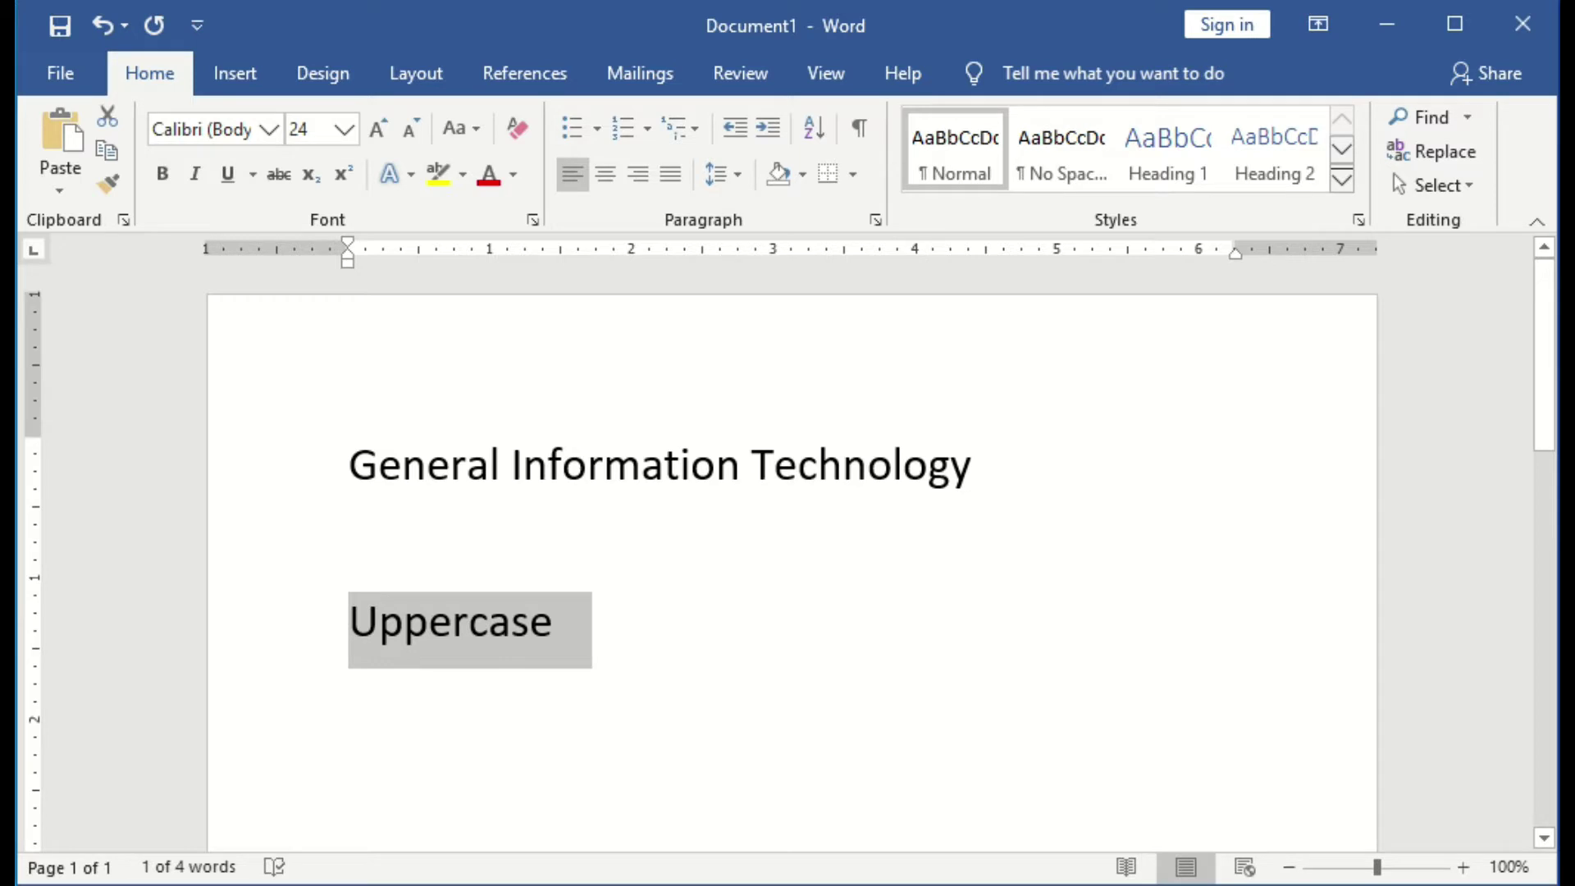
Change the case of the "General Information Technology" line to UPPERCASE.
left_click_drag(999, 465, 348, 465)
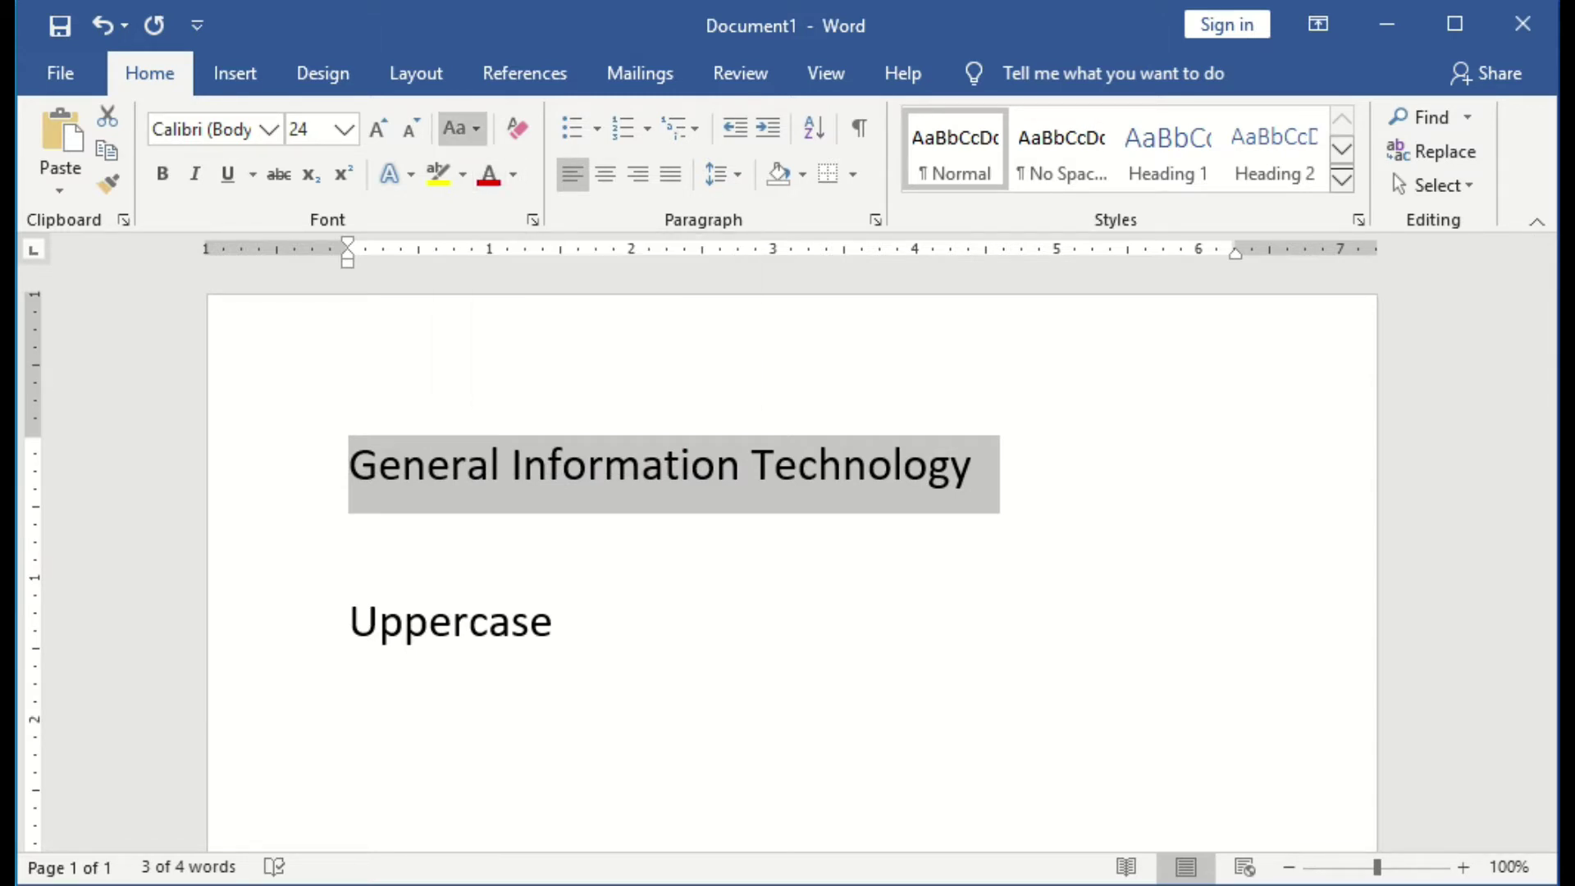
left_click(459, 128)
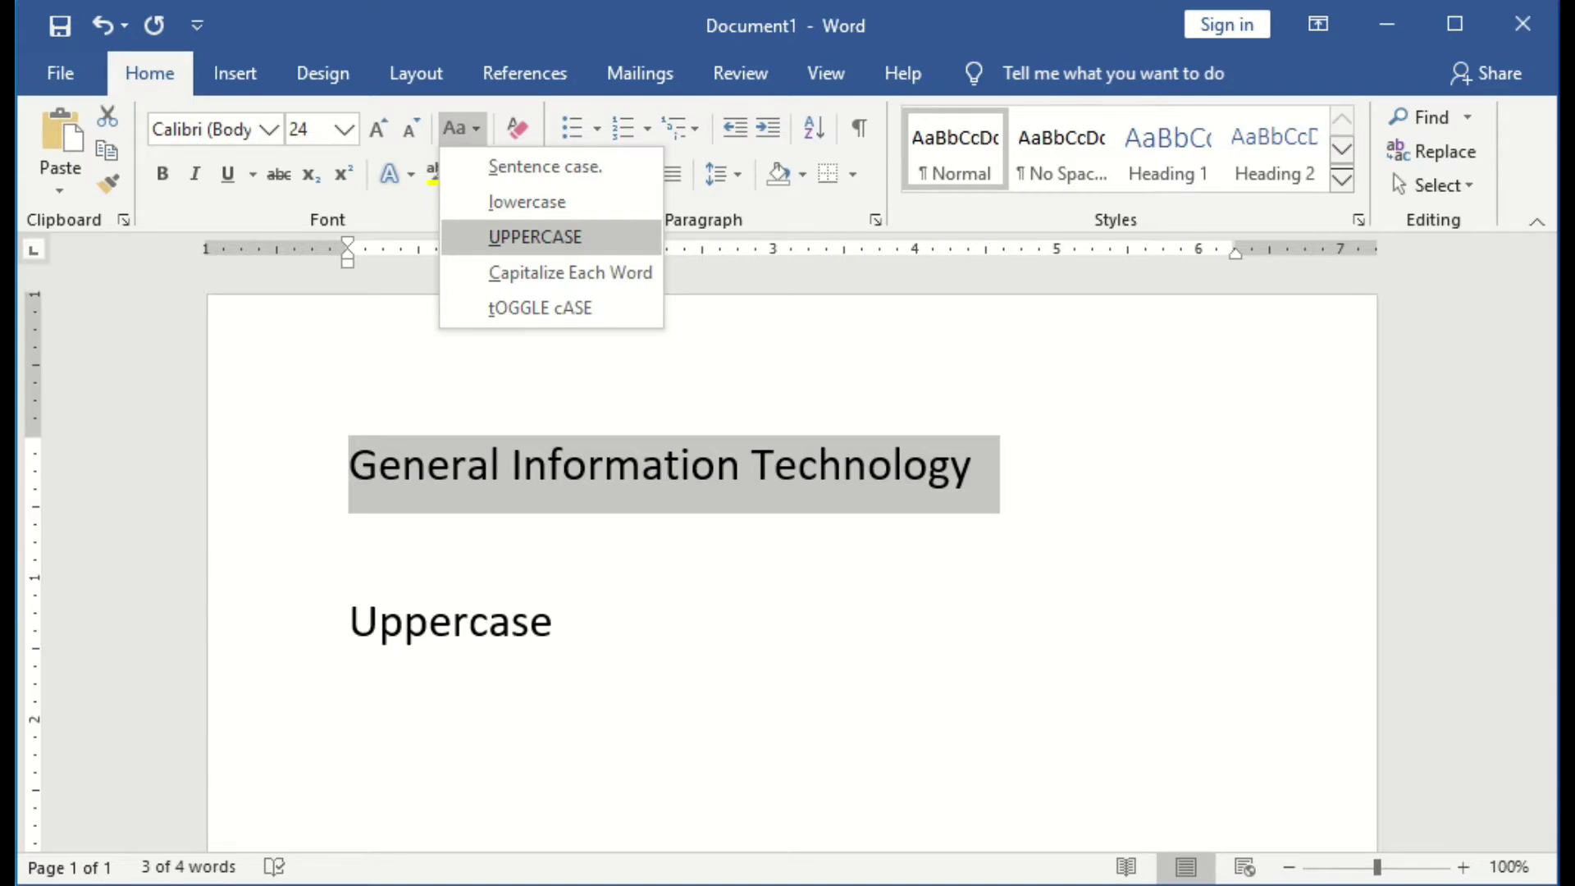
left_click(535, 236)
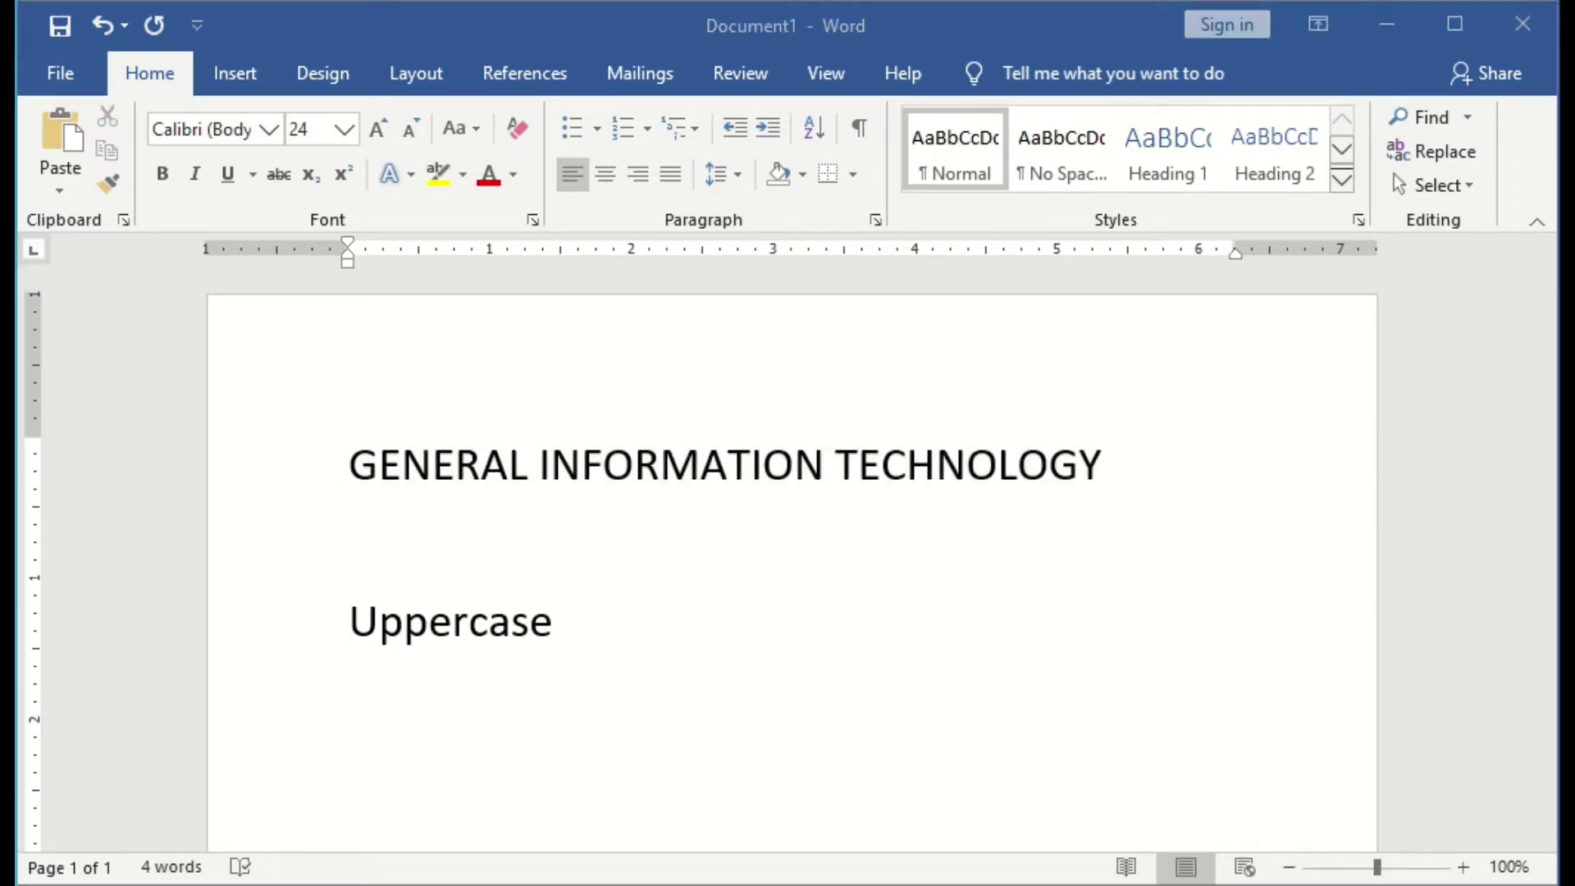
Change the case of the "GENERAL INFORMATION TECHNOLOGY" line to lowercase.
left_click(565, 621)
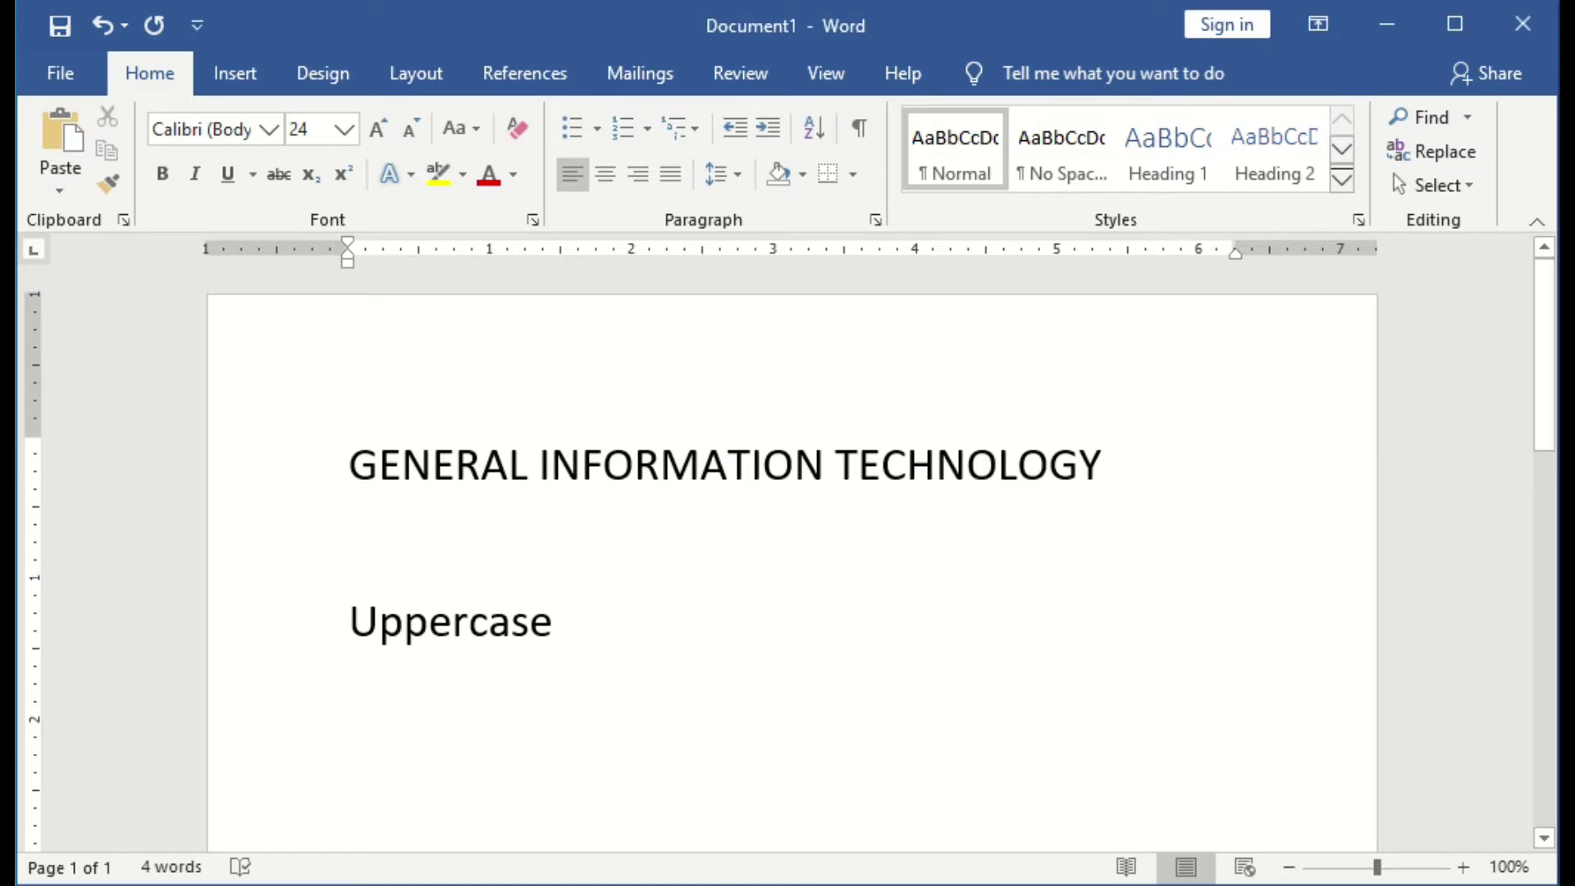
left_click(1102, 464)
key("shift+Right")
left_click_drag(1102, 464, 350, 465)
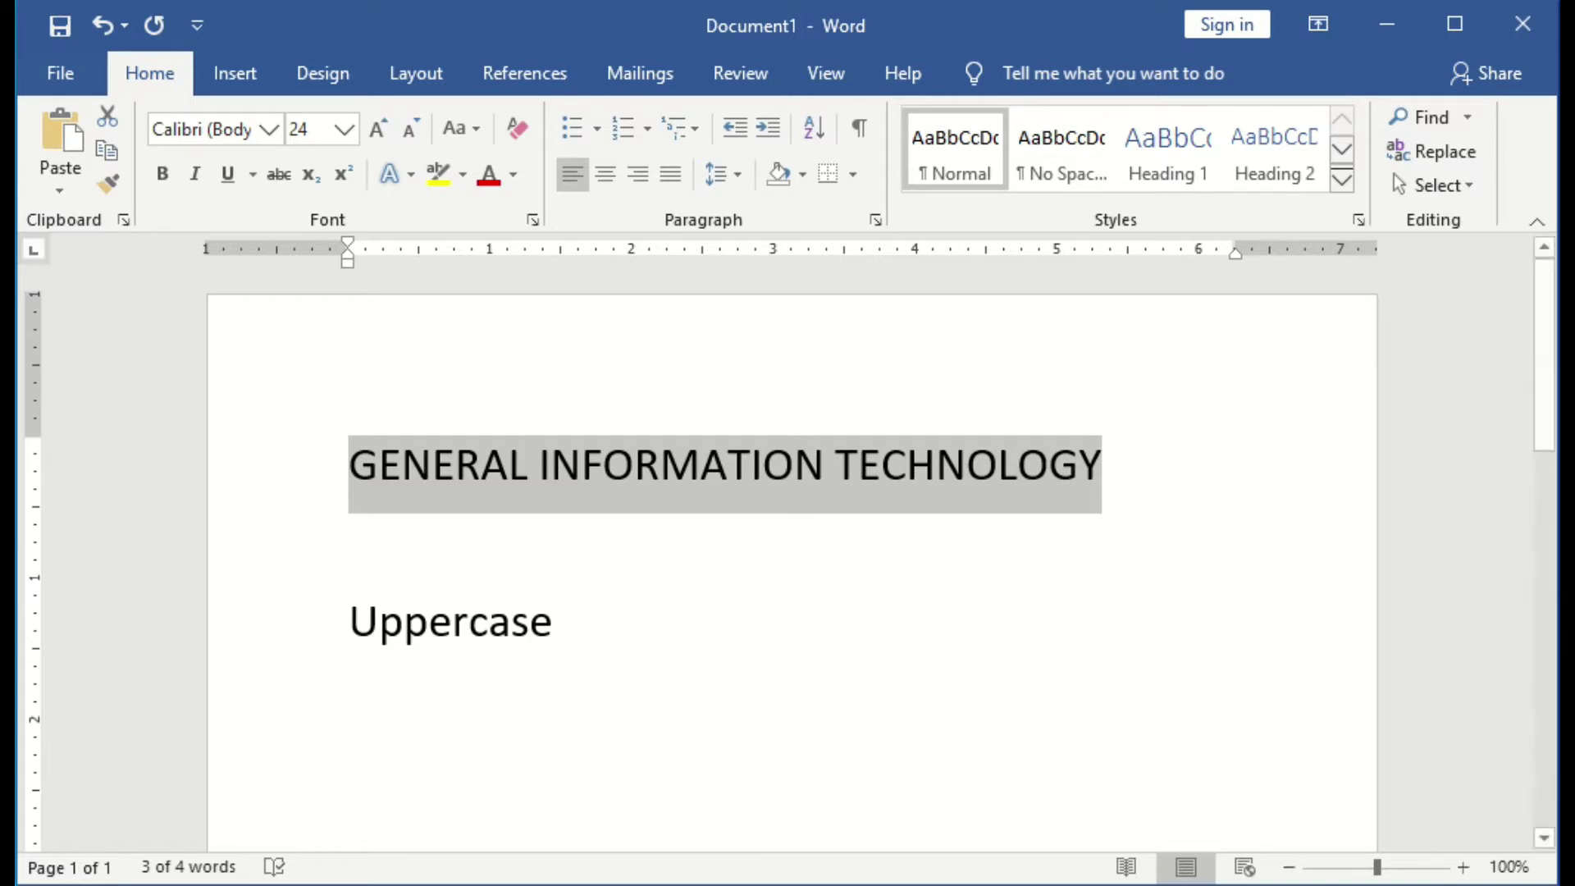
left_click(462, 128)
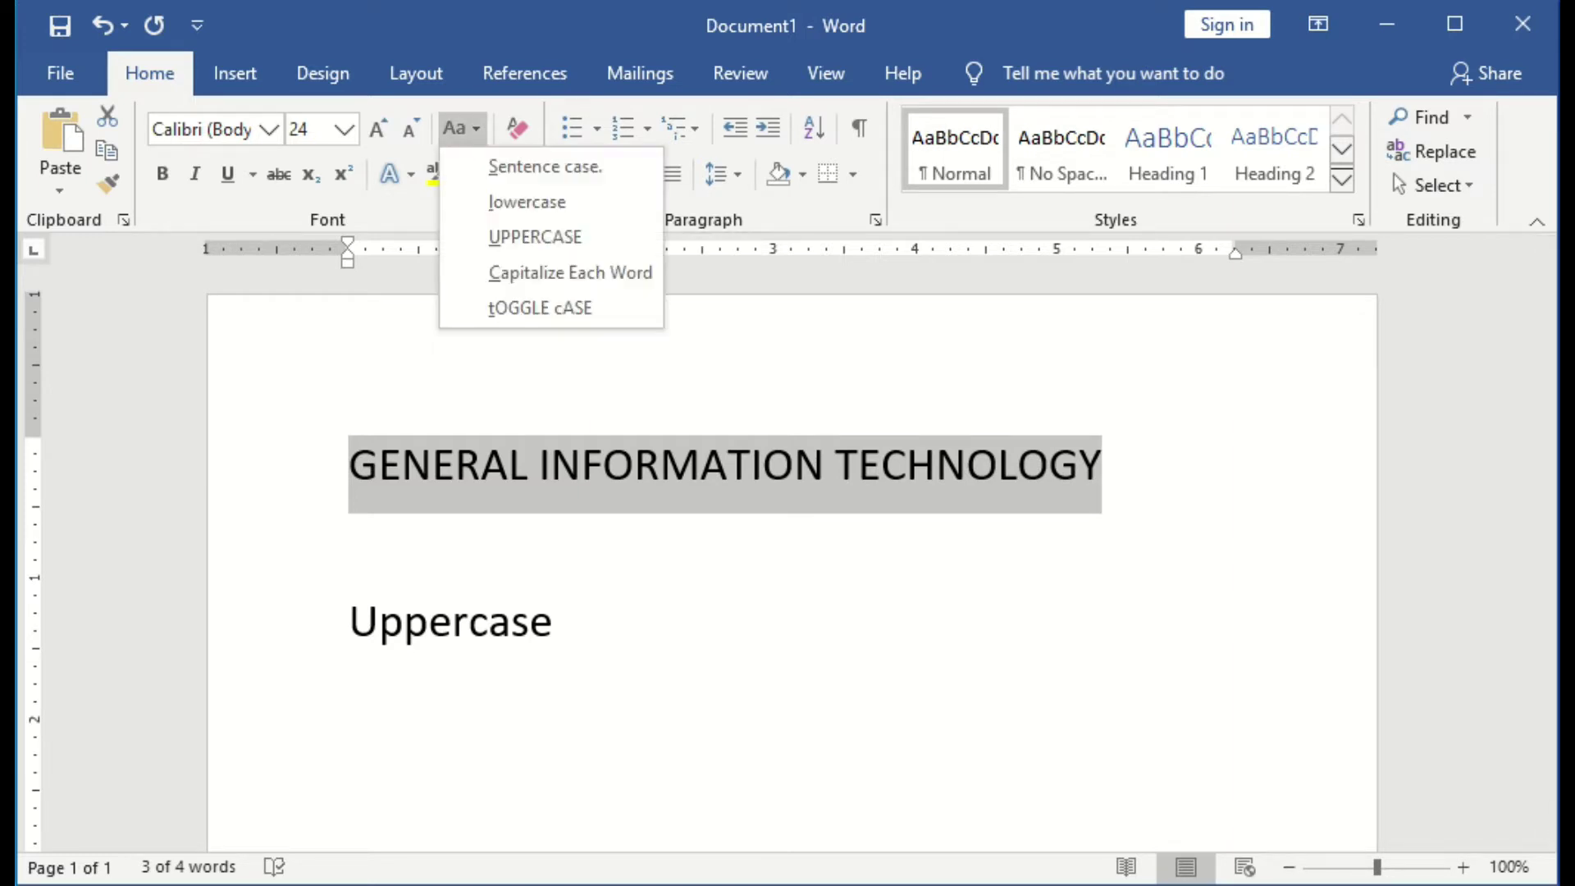
left_click(526, 202)
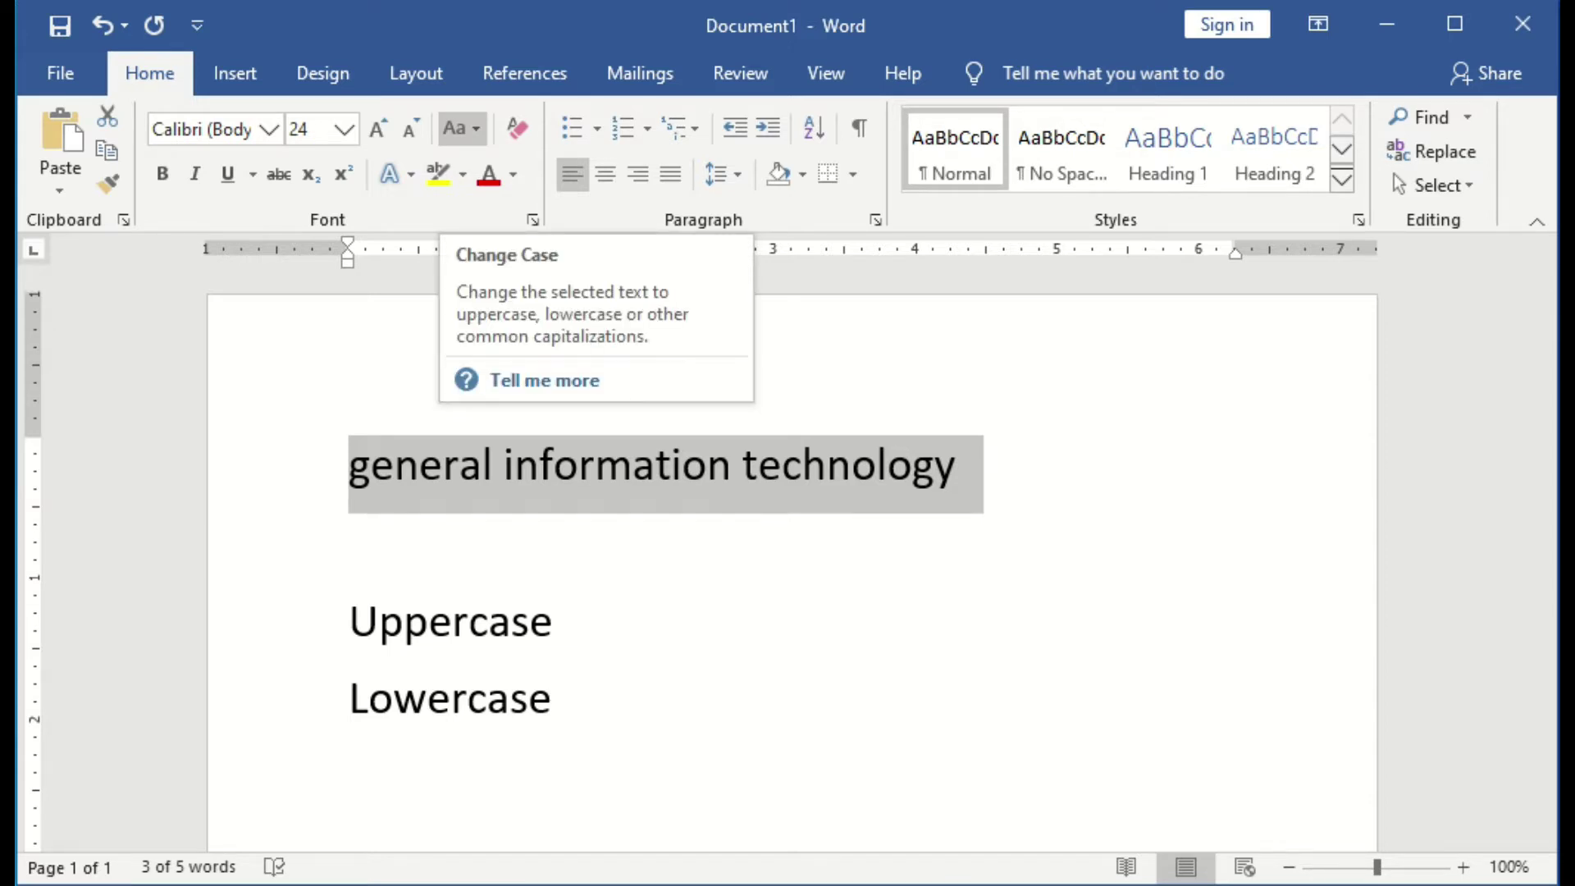
Look through the Change Case options for the lowercase heading line and apply UPPERCASE.
left_click(461, 129)
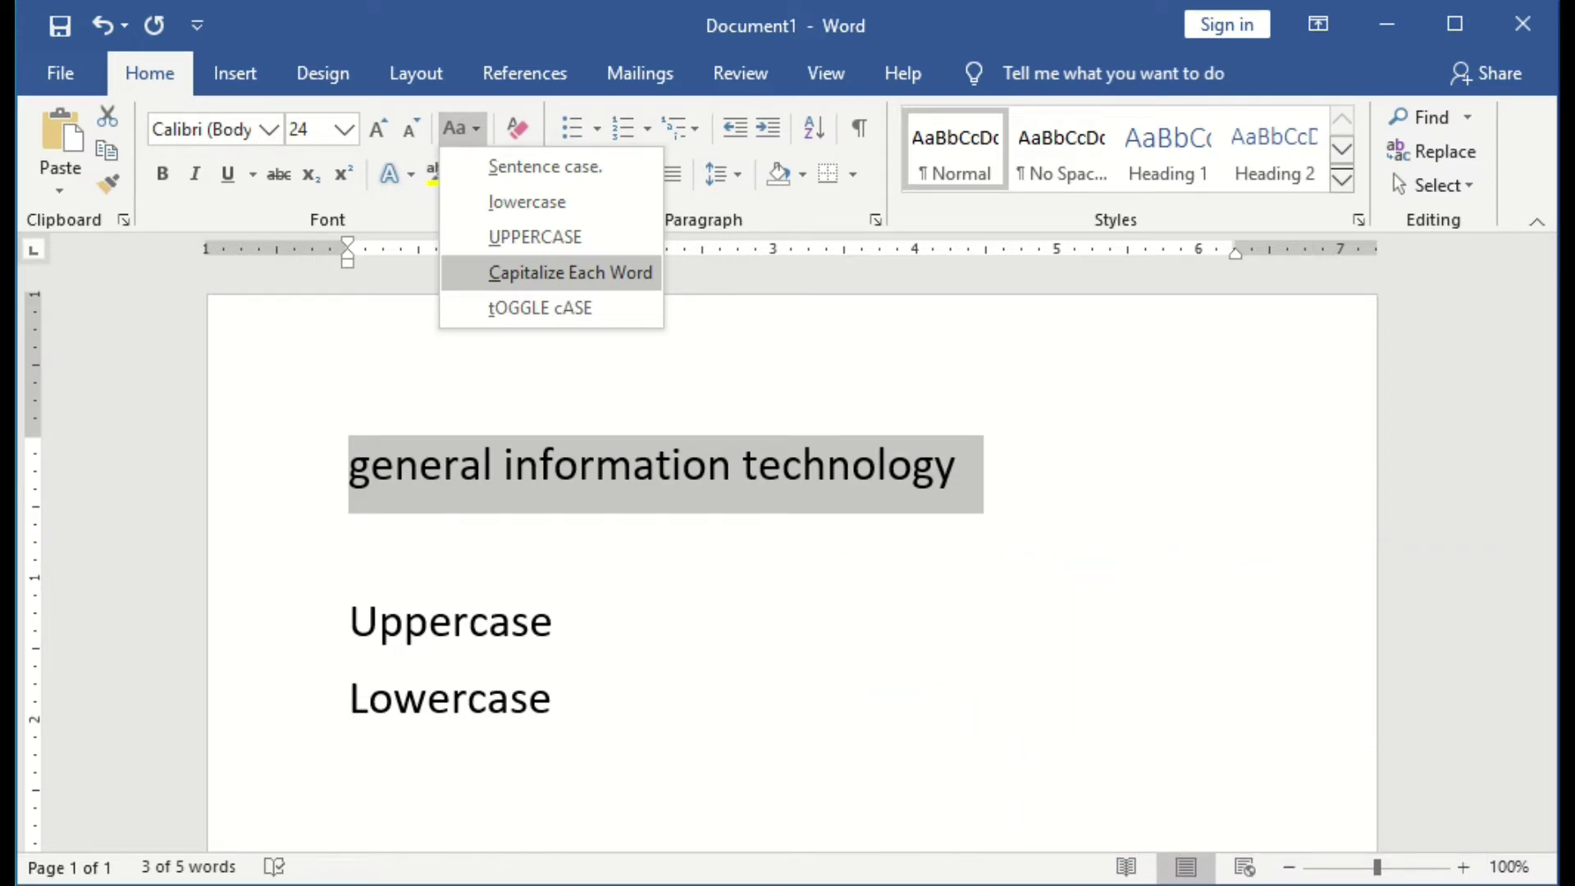
key("Down")
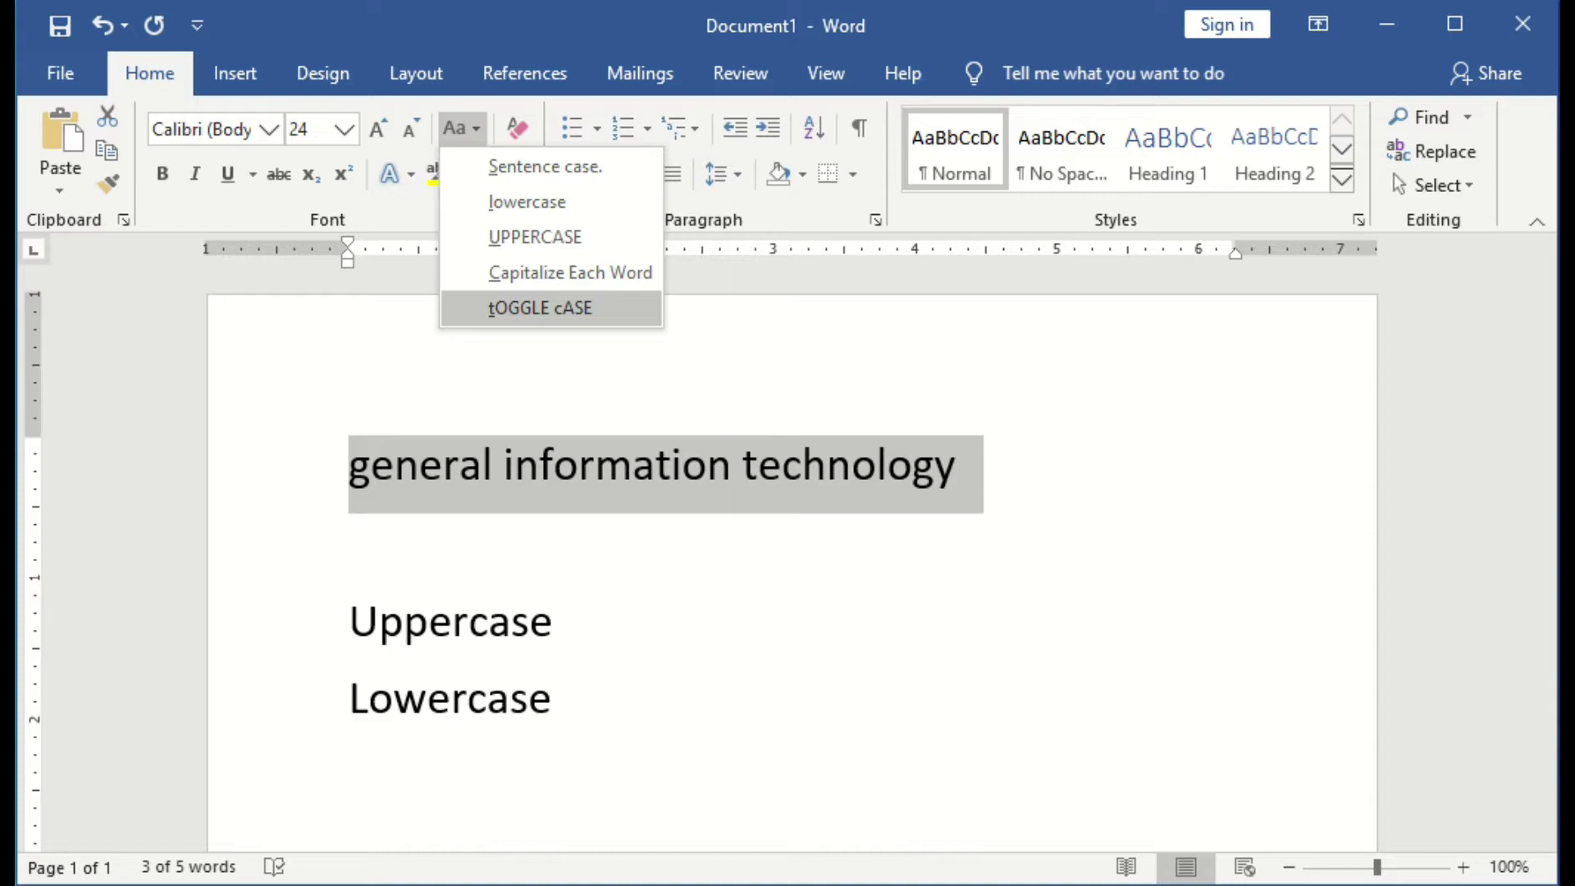
key("Up")
key("Up")
key("Up")
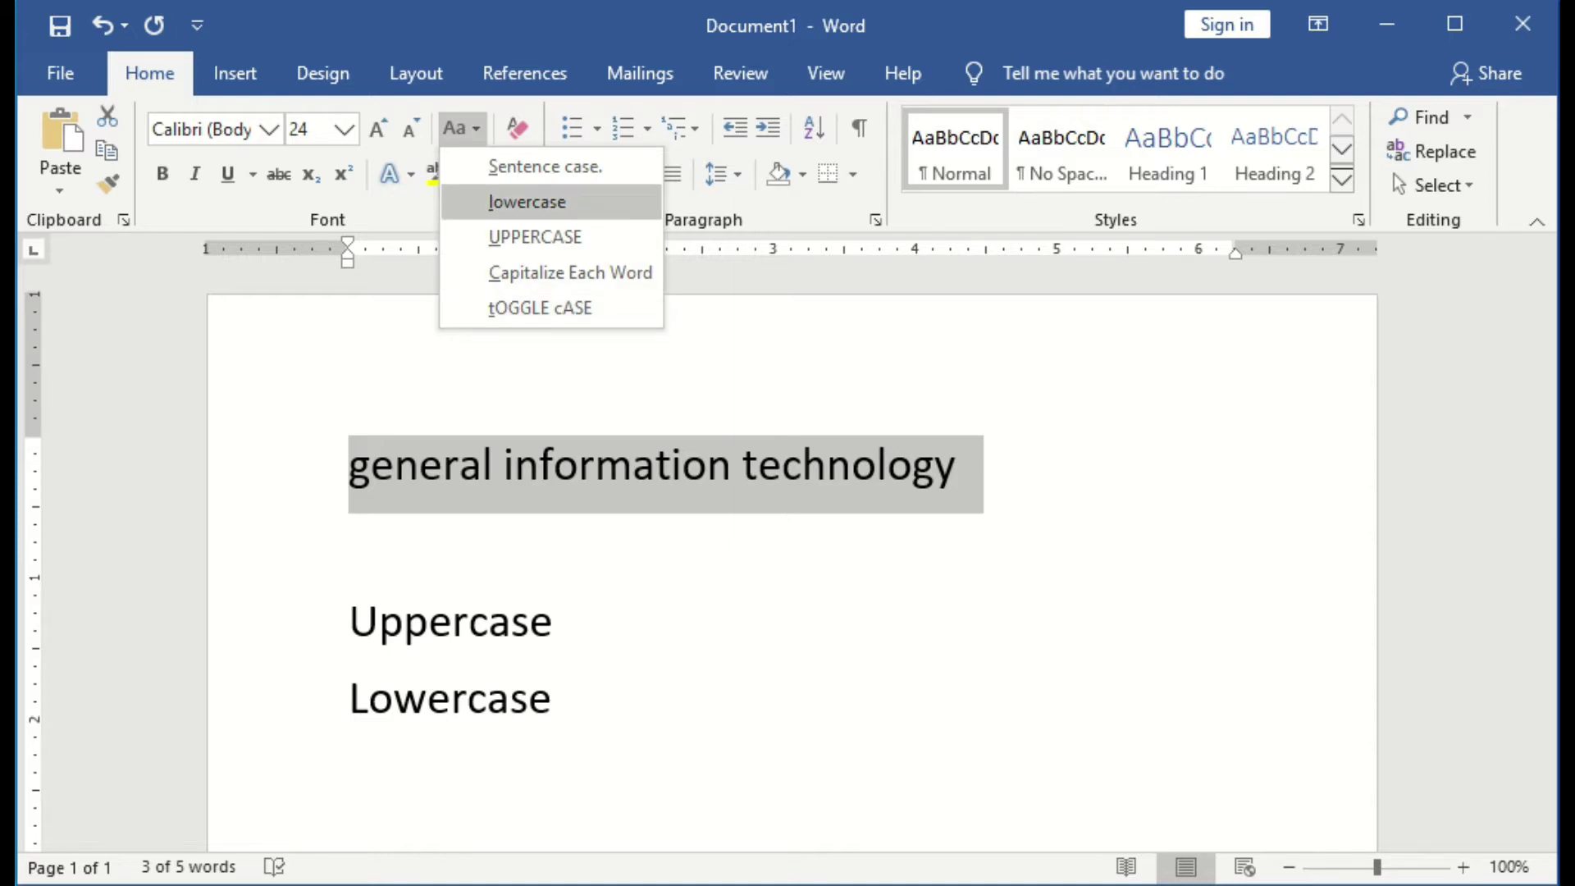
key("Down")
key("Down")
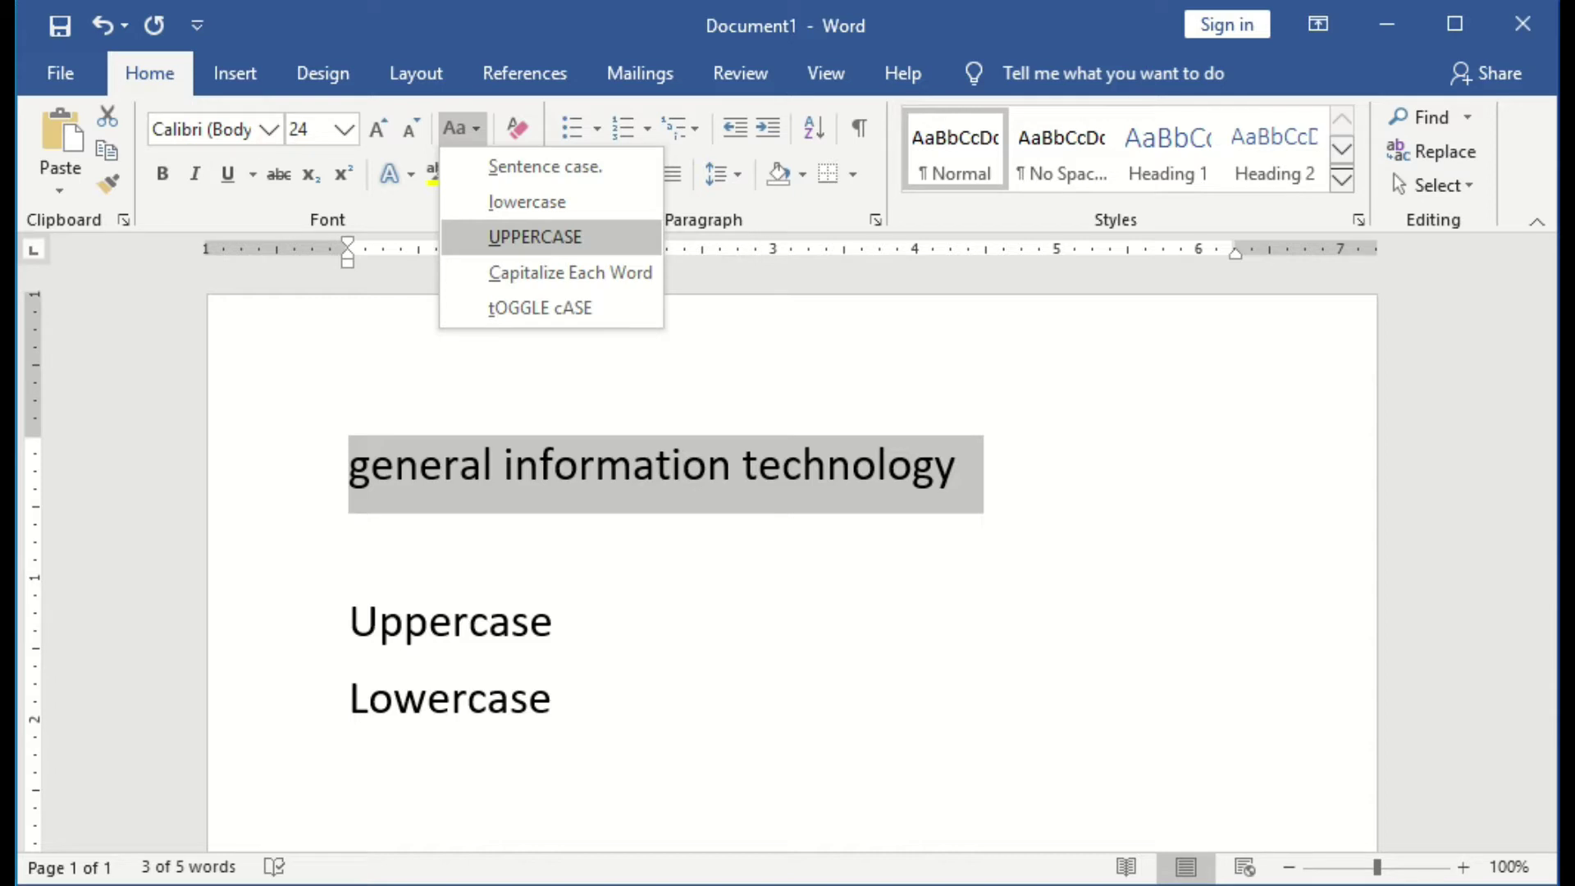
key("Return")
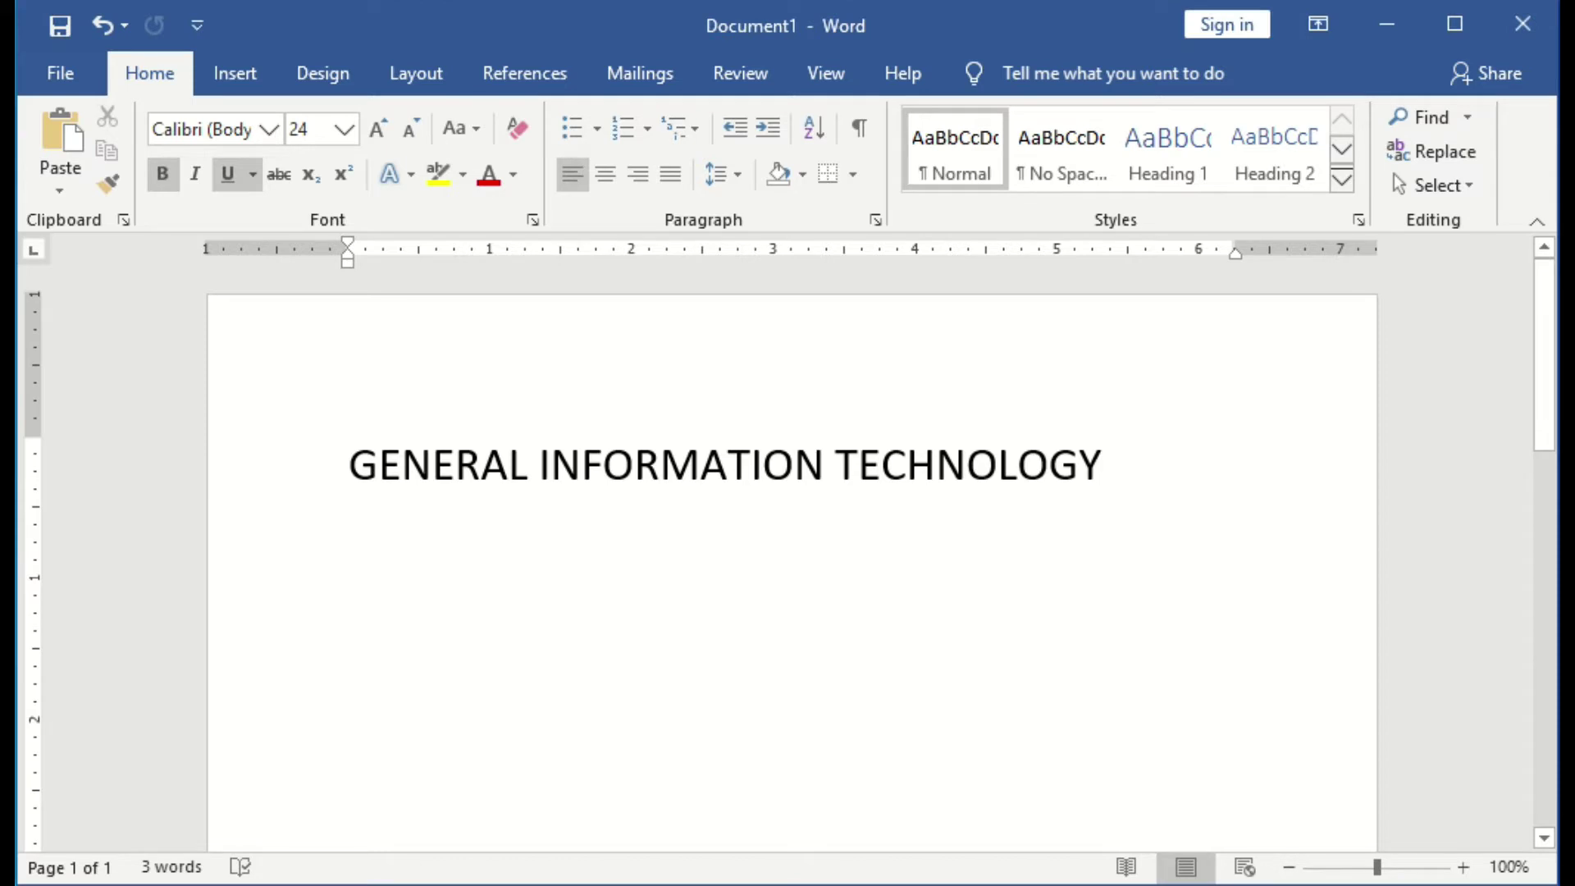
Cycle the heading line's case repeatedly through lowercase, Capitalize Each Word and UPPERCASE, ending on Capitalize Each Word.
key("shift+Up")
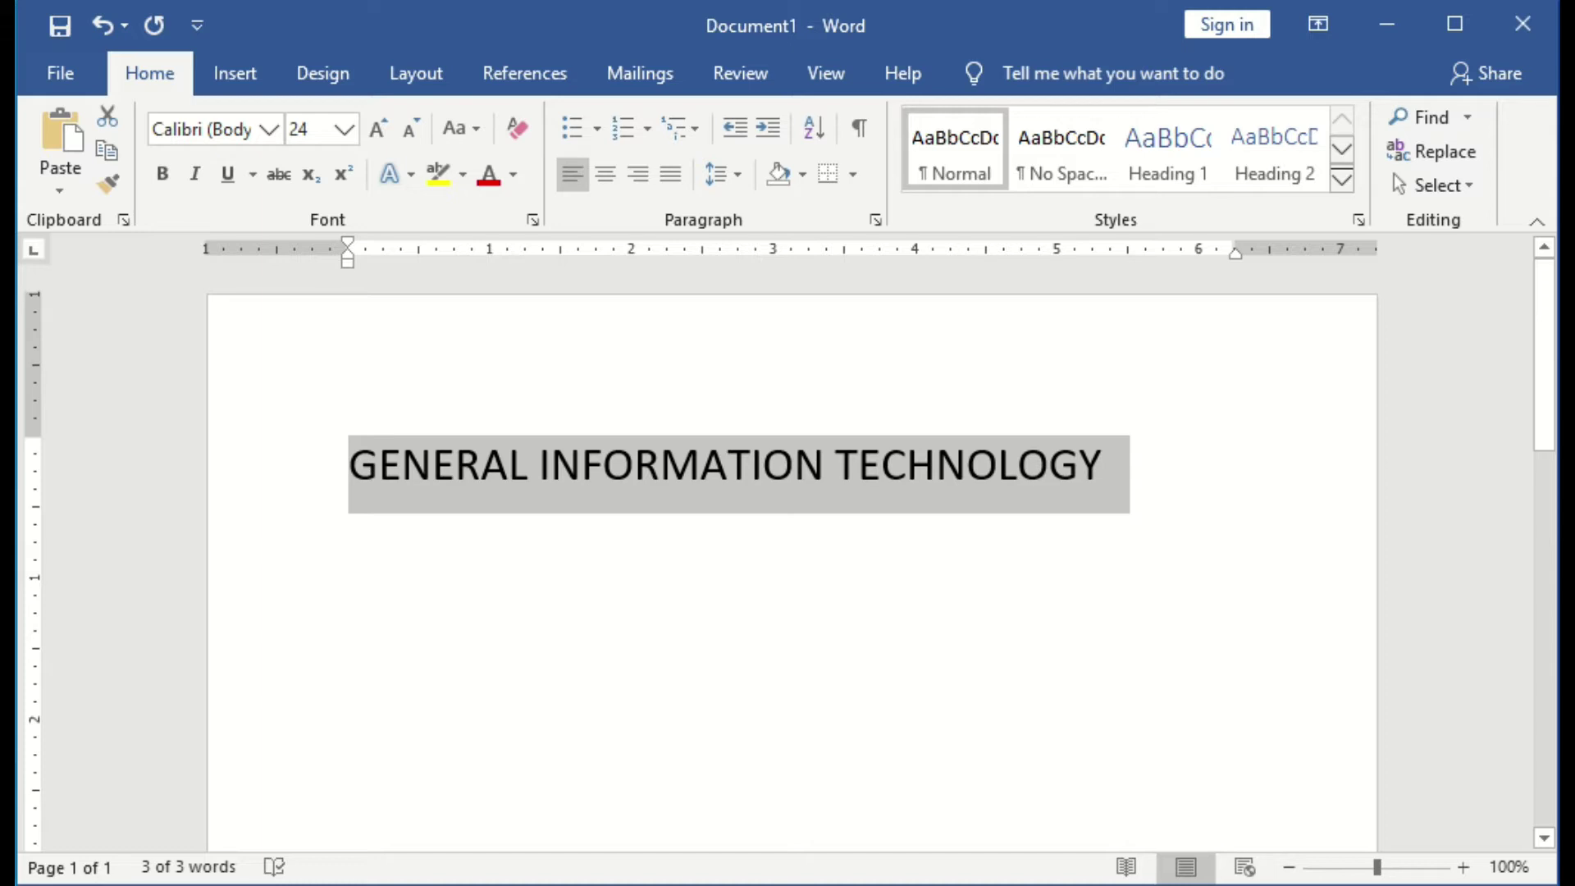
key("shift+F3")
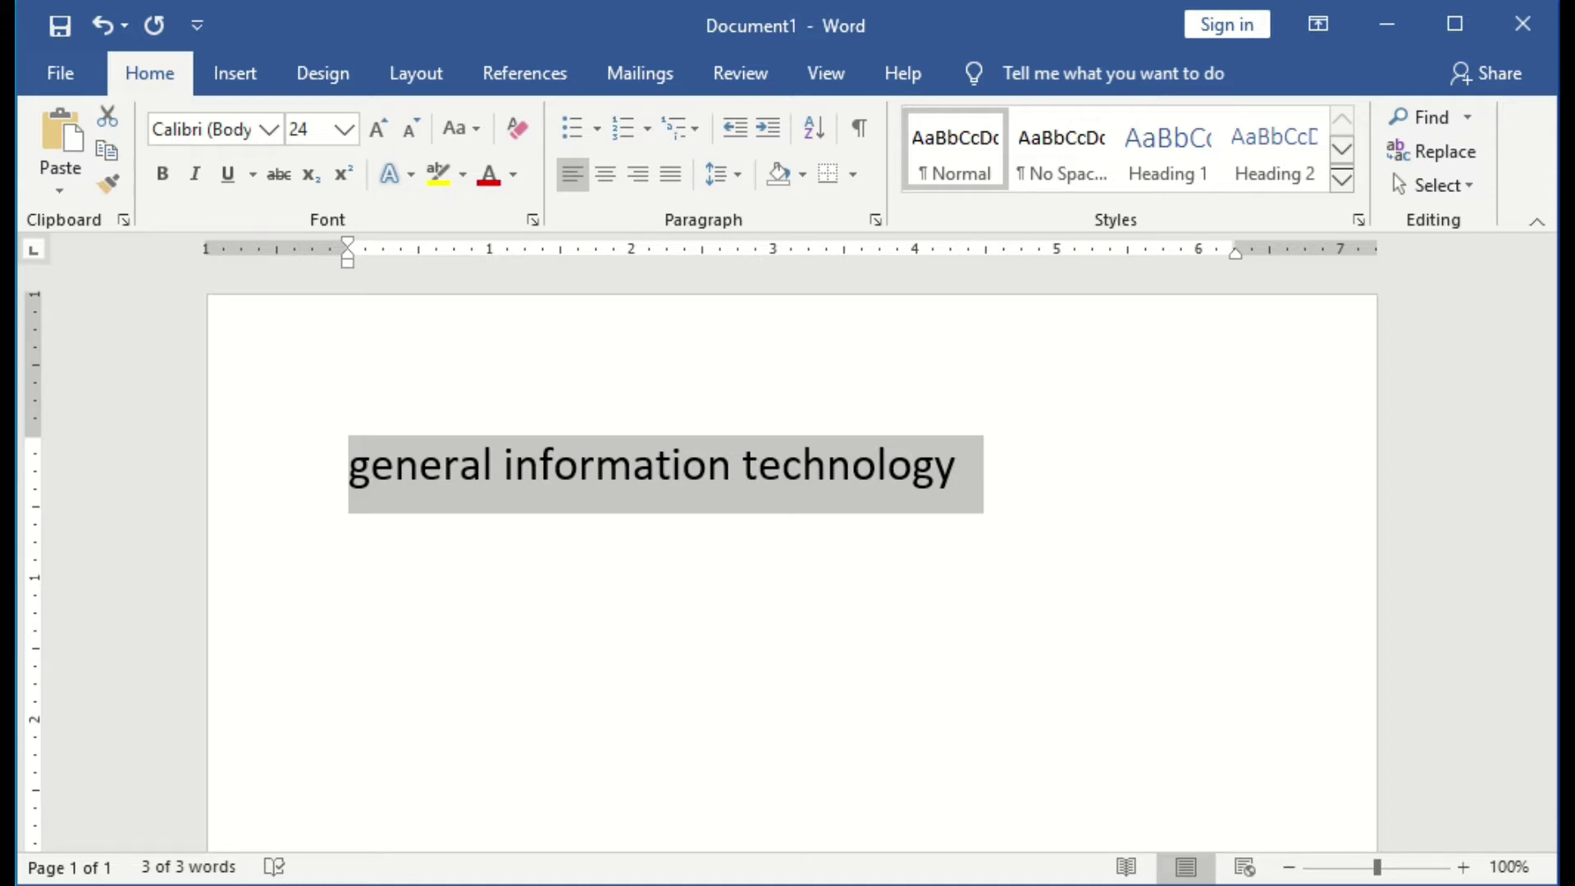
key("shift+F3")
key("shift+F3")
key("shift+F3")
key("shift+F3")
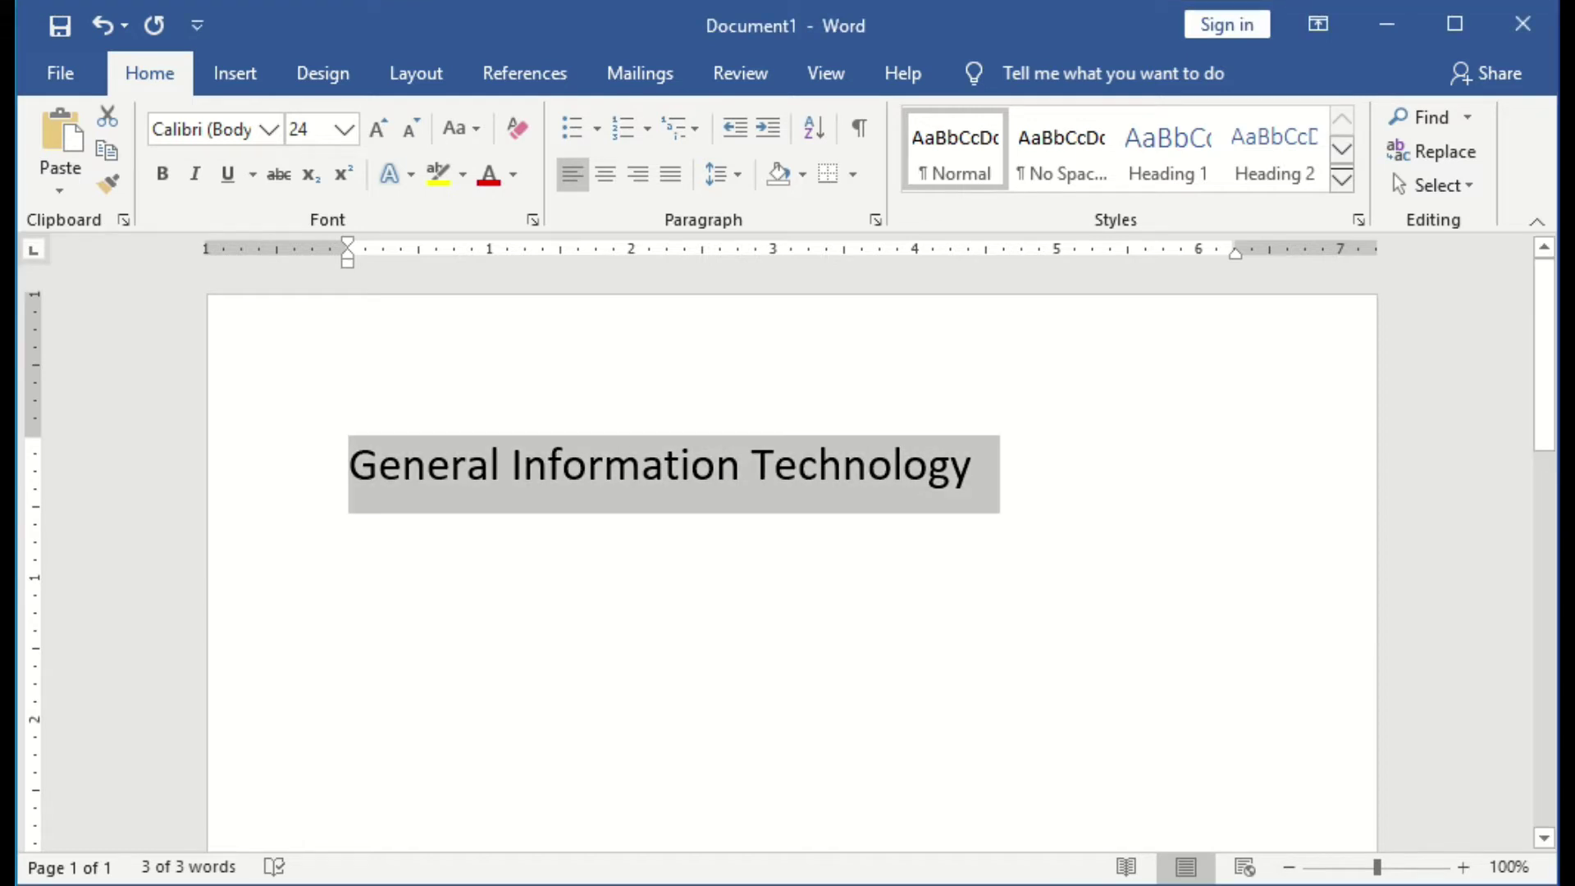
key("shift+F2")
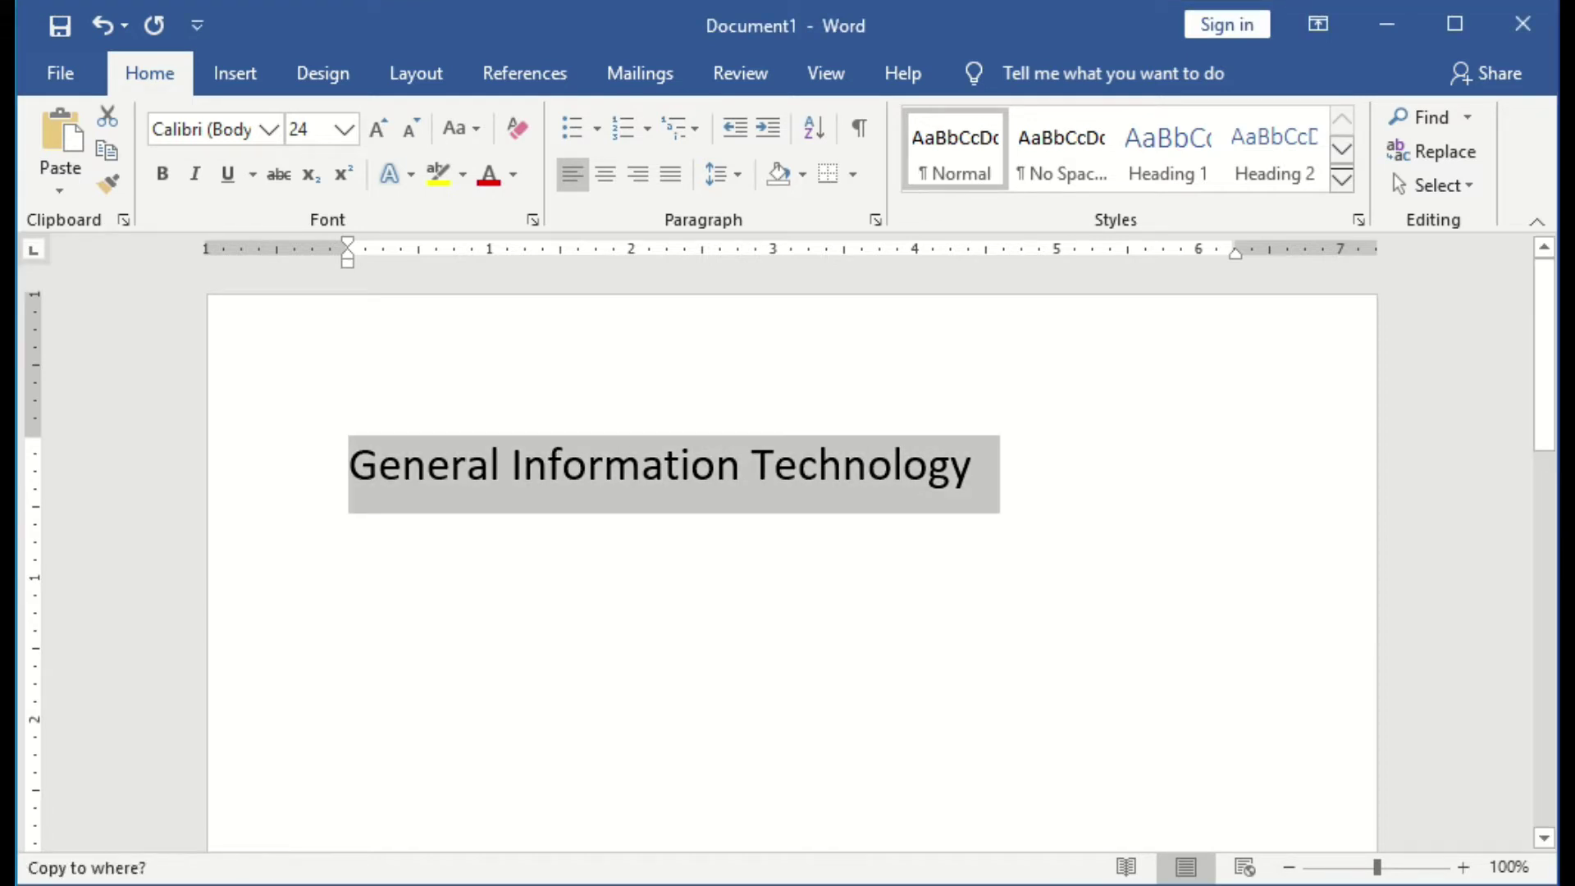
key("shift+F3")
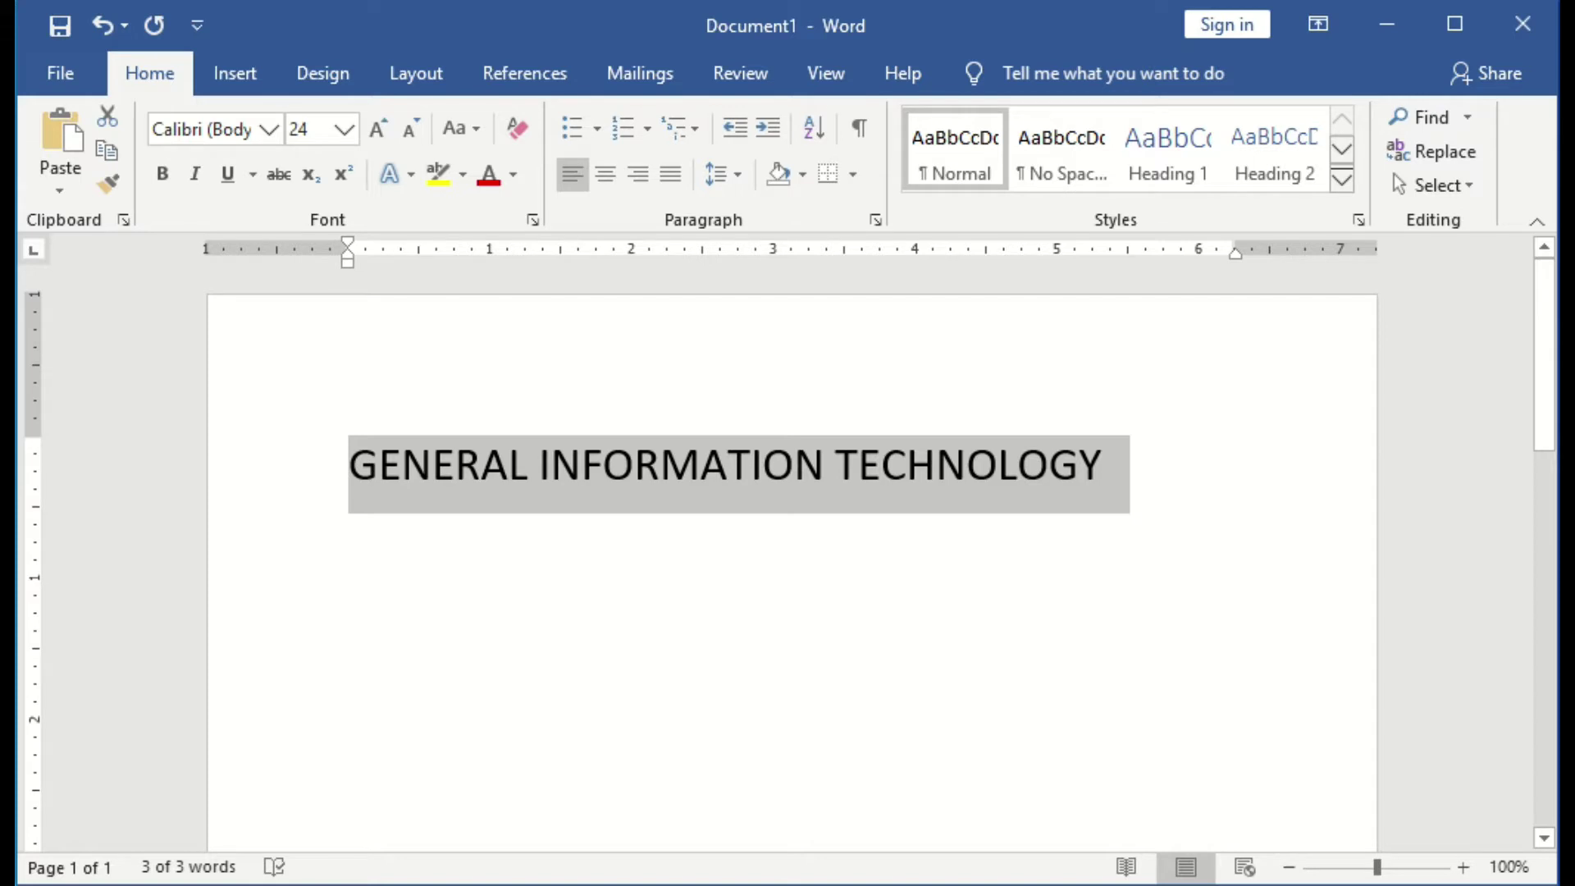
key("shift+F3")
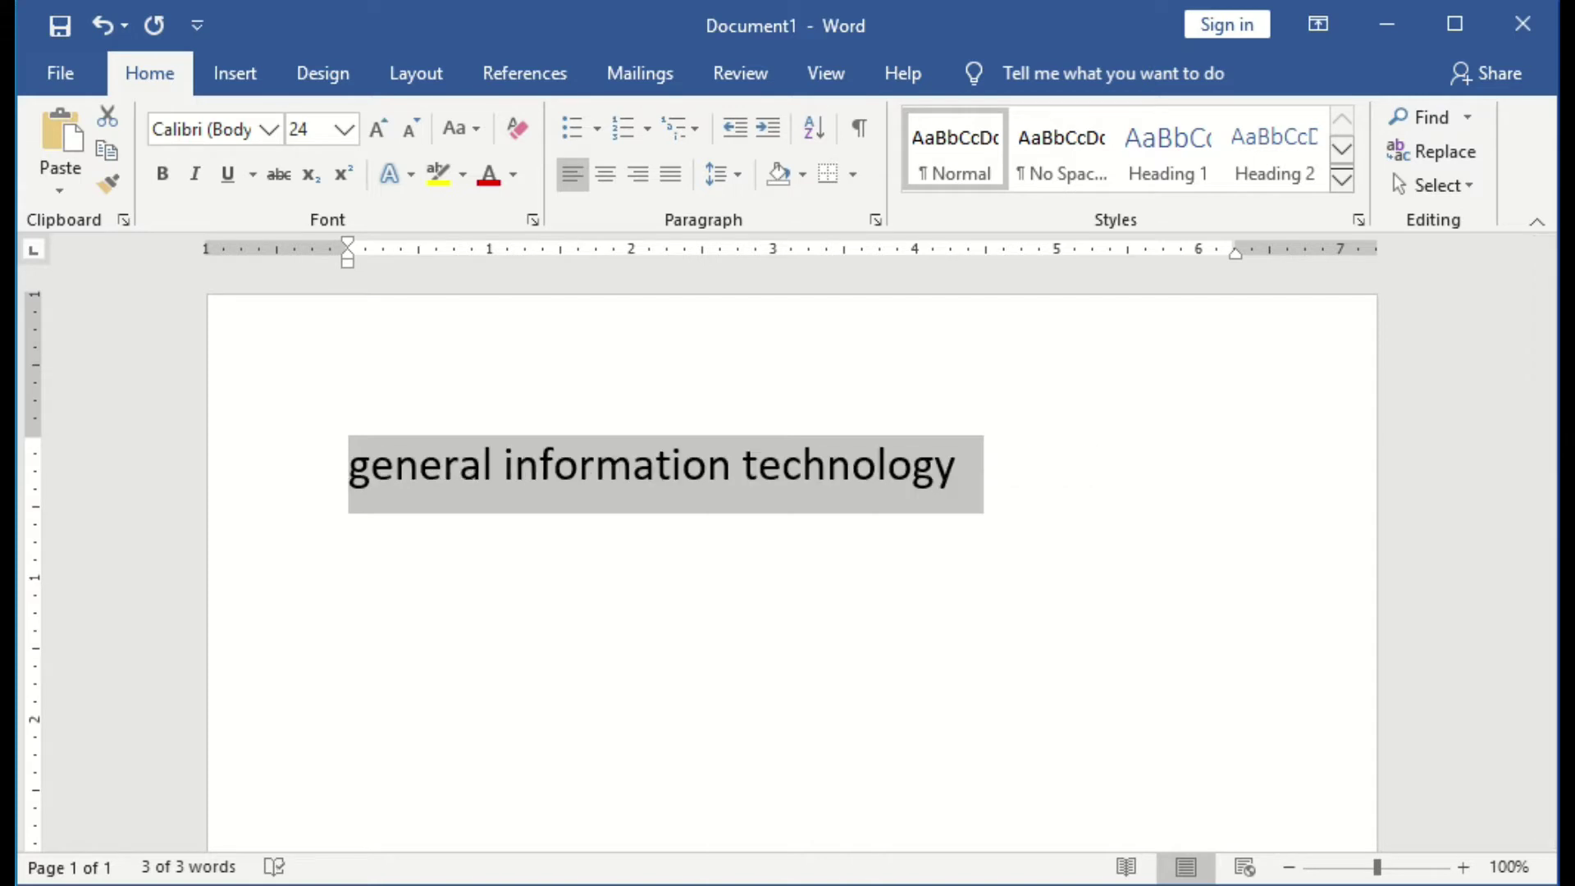
key("shift+F3")
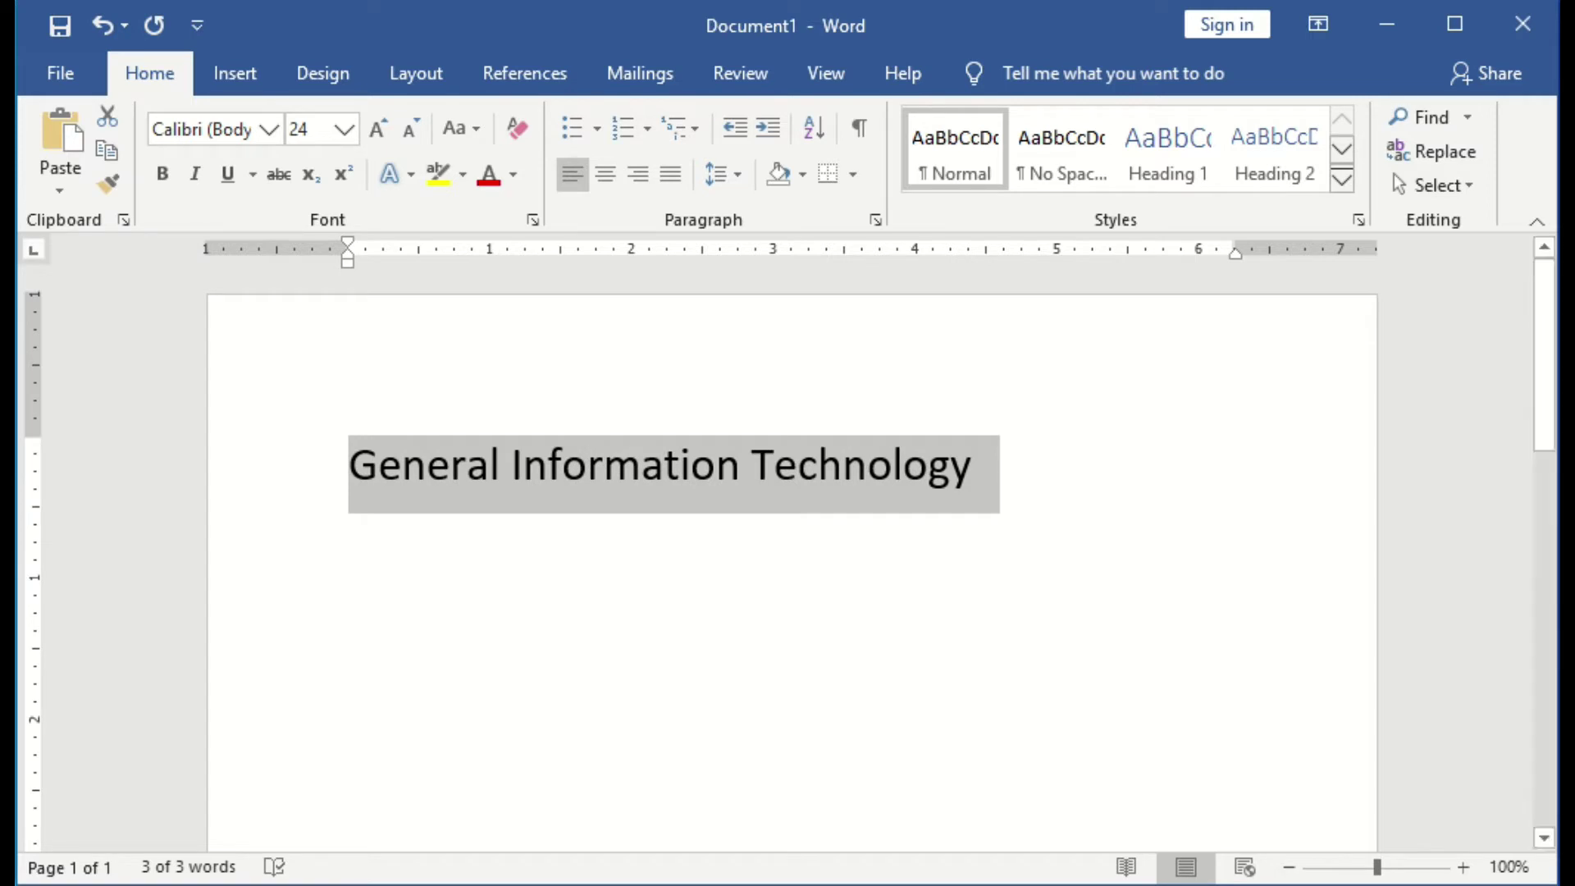
Add the note "Shift + F3 → Change Case" and the laptop alternative Shift+Fn+F3 below the heading, and undo the last change.
key("ctrl+End")
type("Shift + F3 → Change Case In case If you are using laptop Shift+F3 key is not working, Use Shift+Fn+F3")
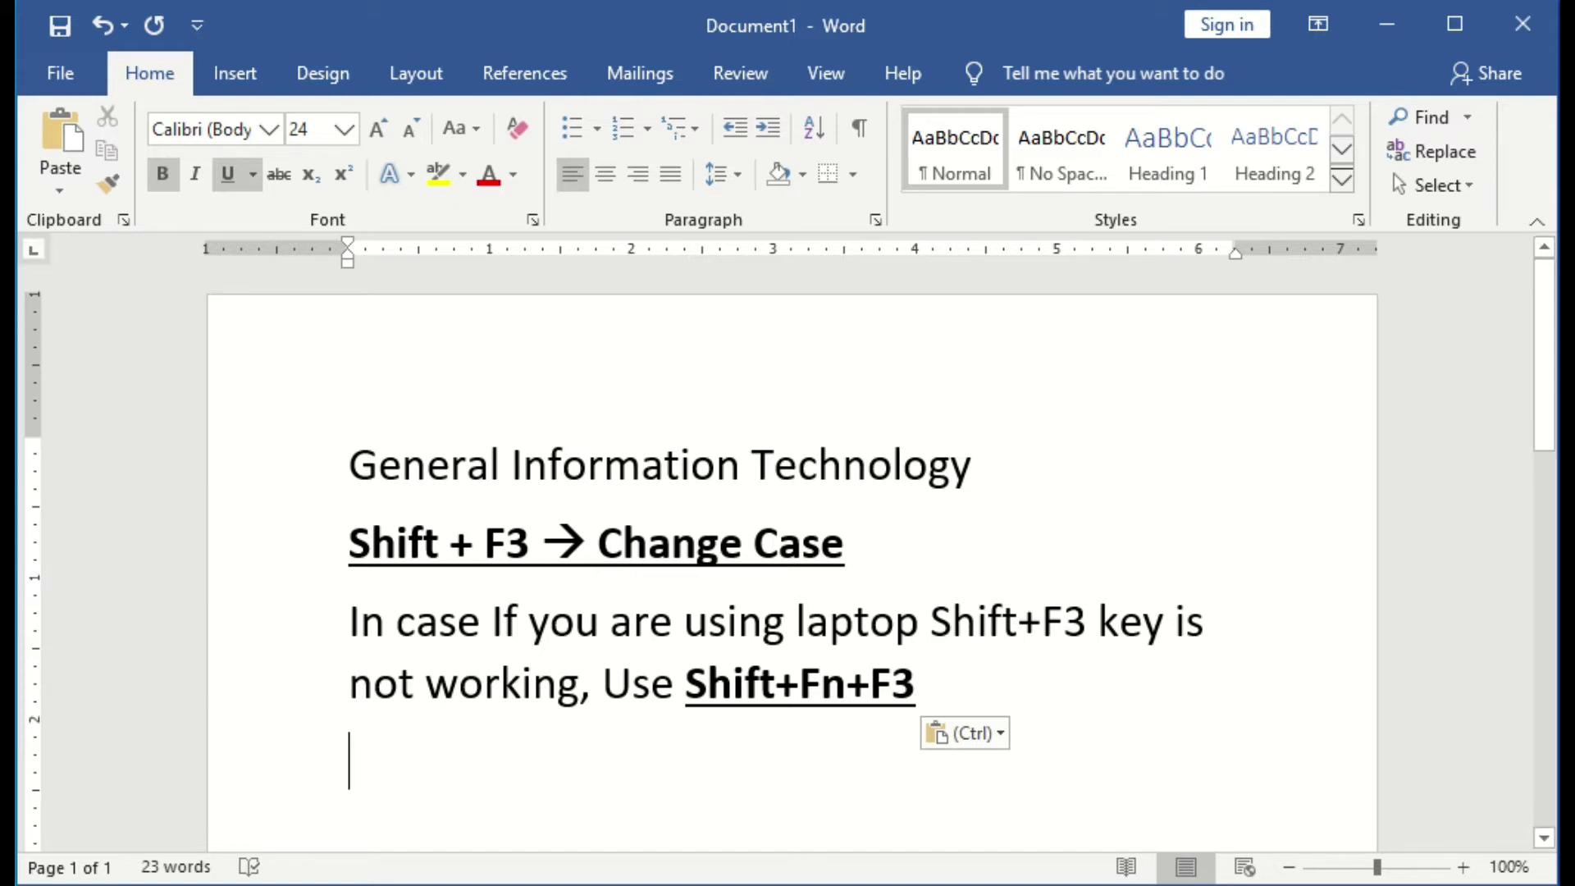
left_click_drag(800, 685, 846, 685)
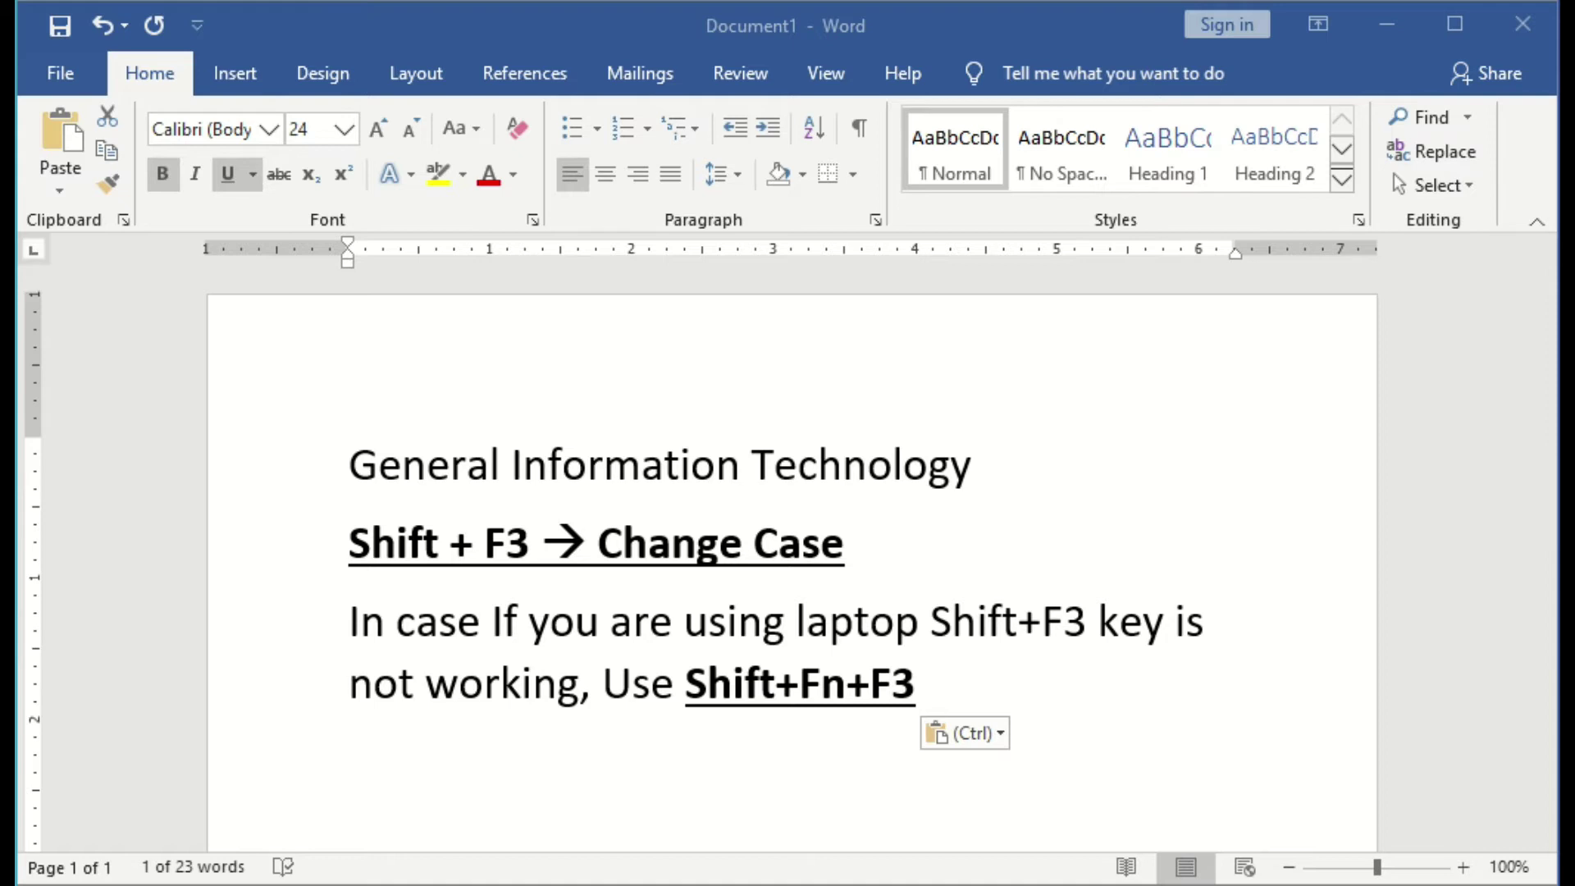
key("ctrl+z")
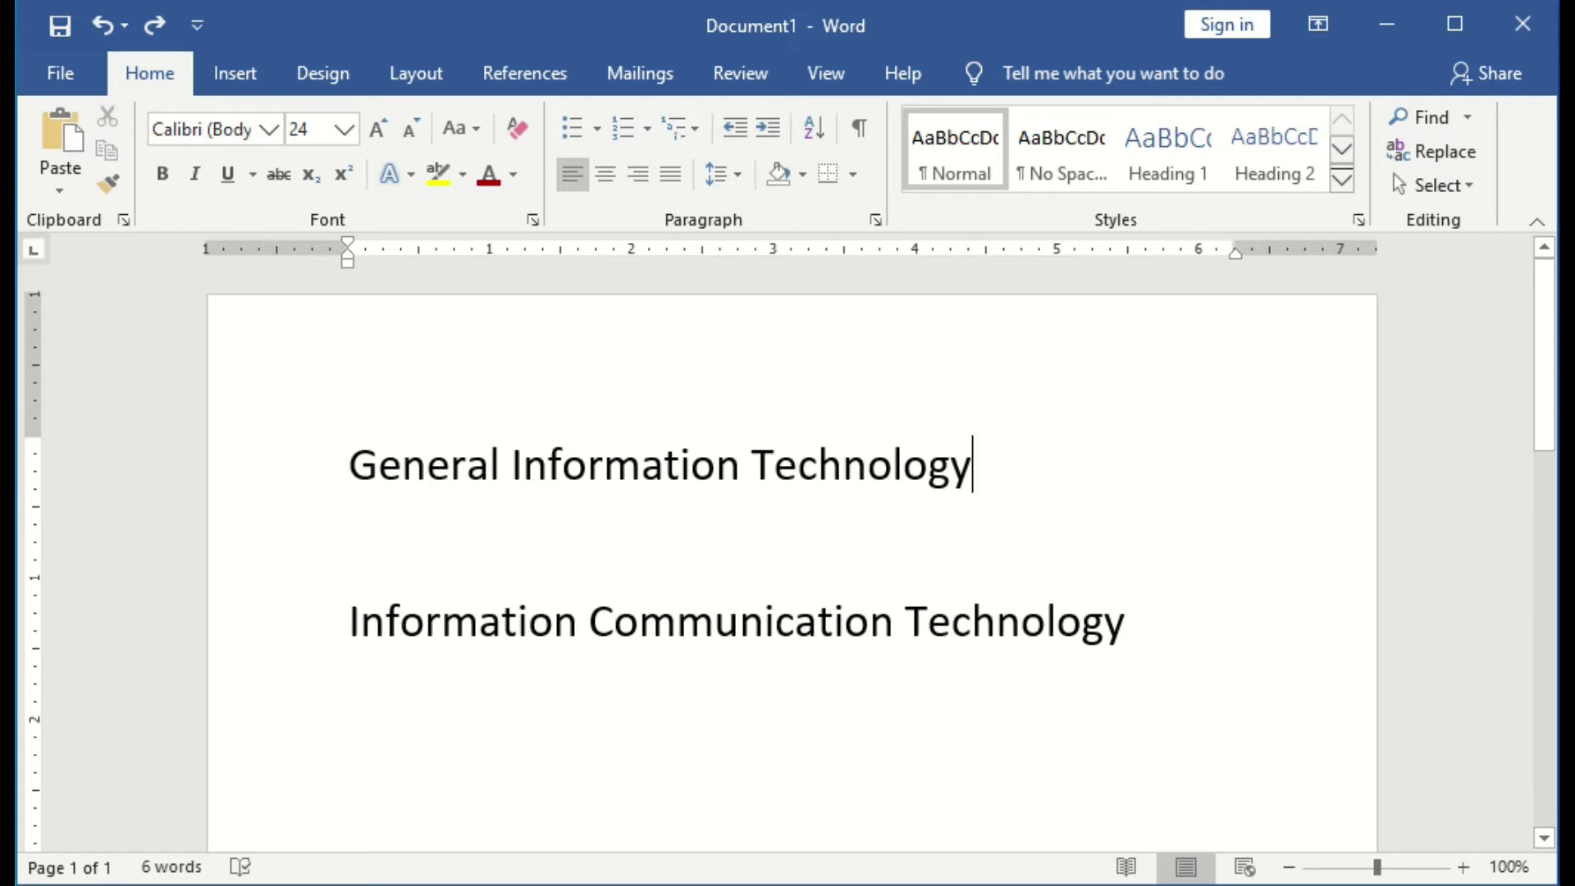
Make the "General Information Technology" line bold and underlined.
key("shift+Home")
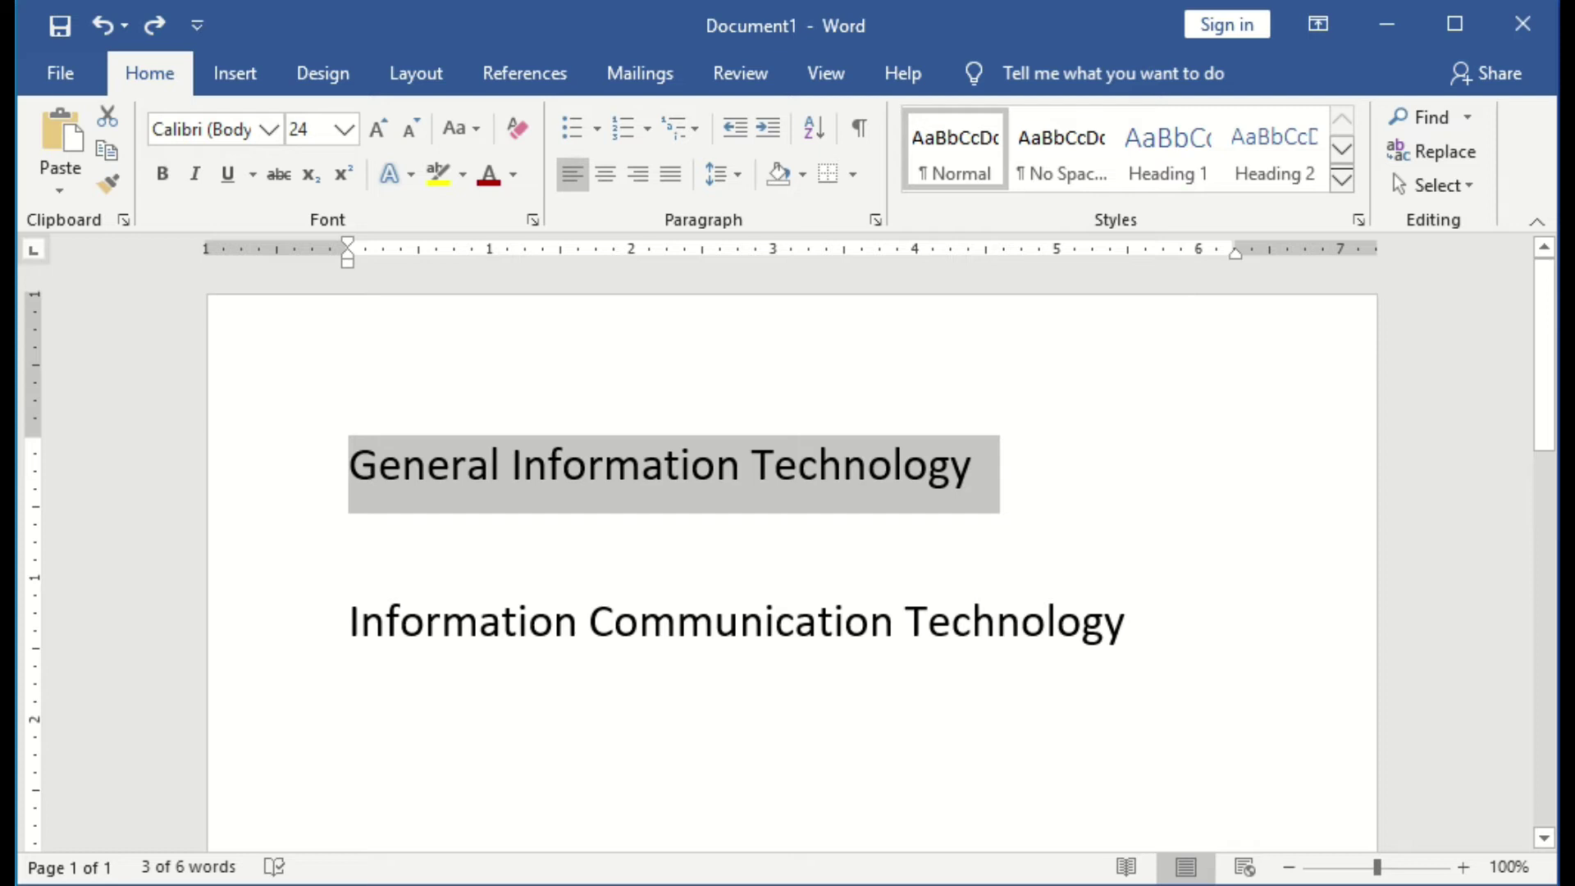
left_click(428, 465)
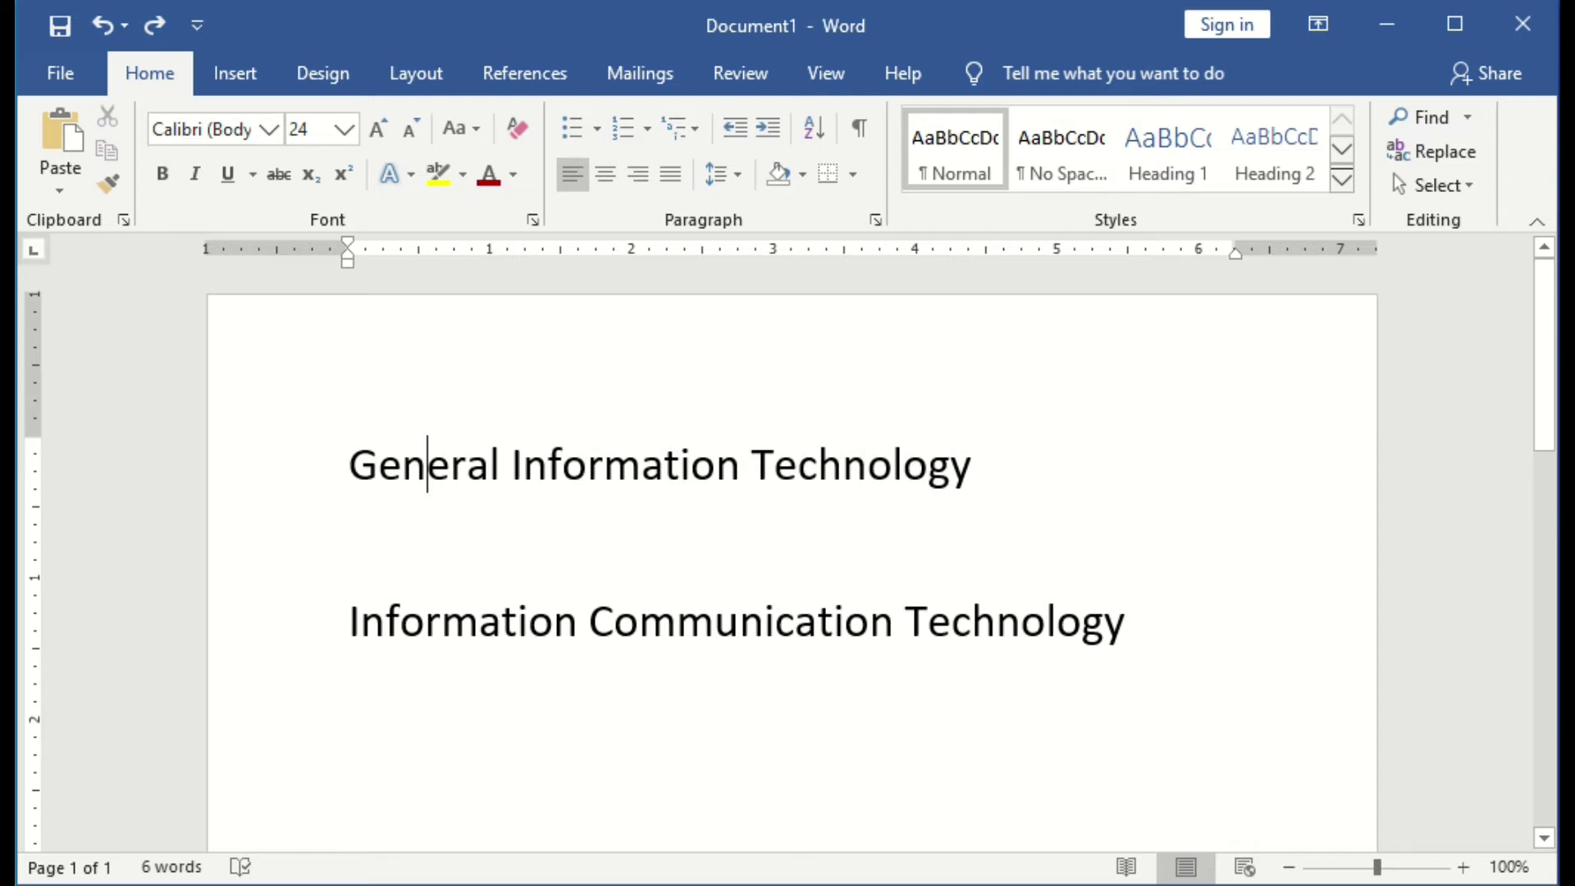
left_click_drag(348, 465, 1001, 465)
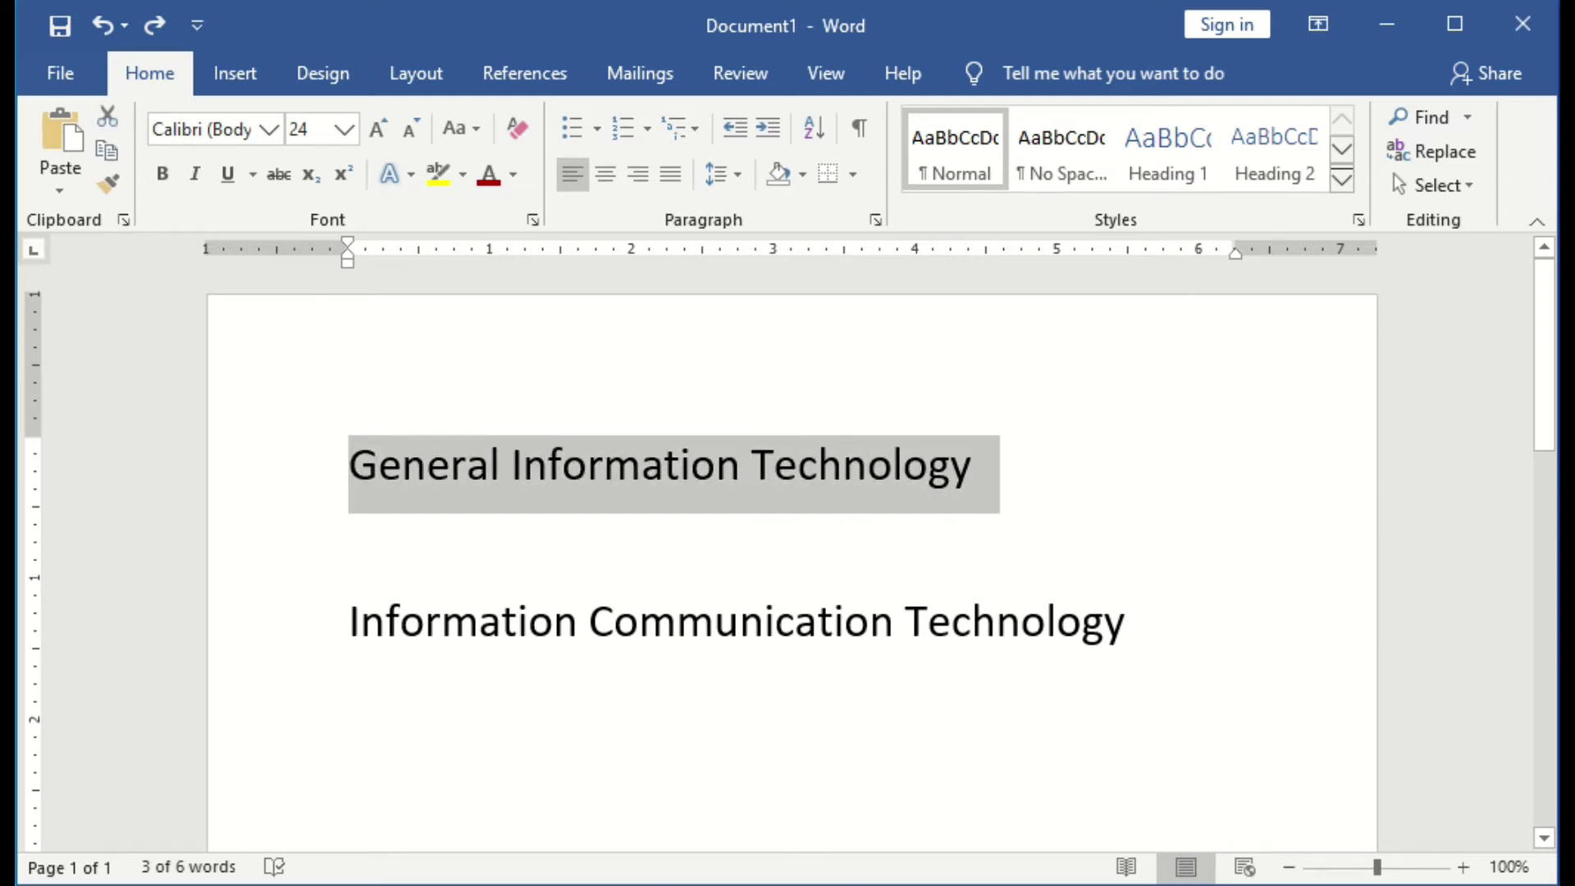
key("ctrl+b")
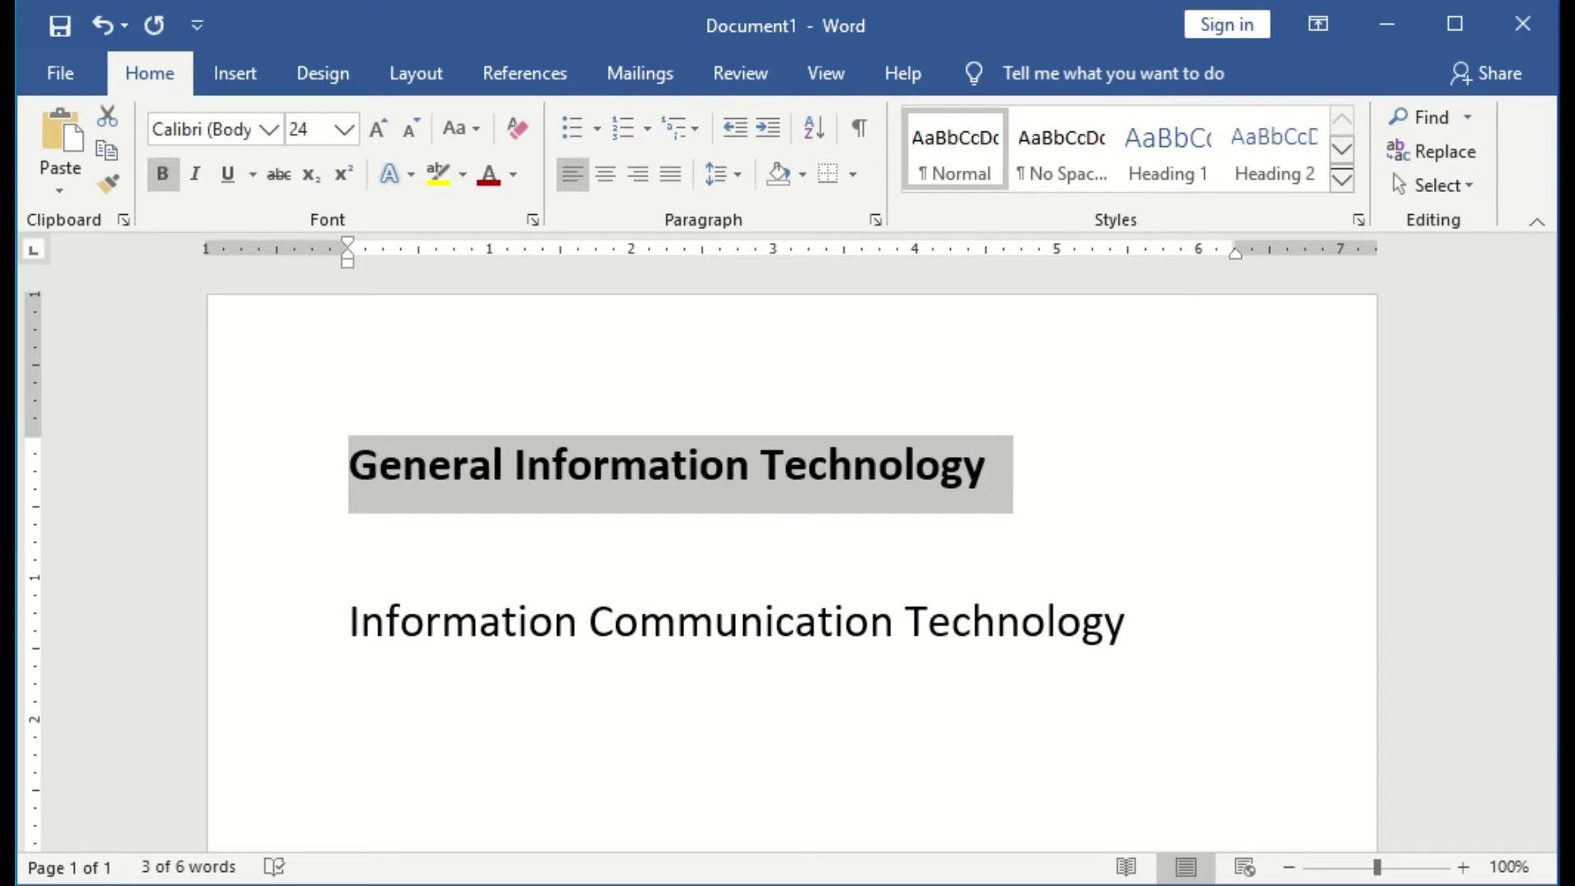
key("ctrl+u")
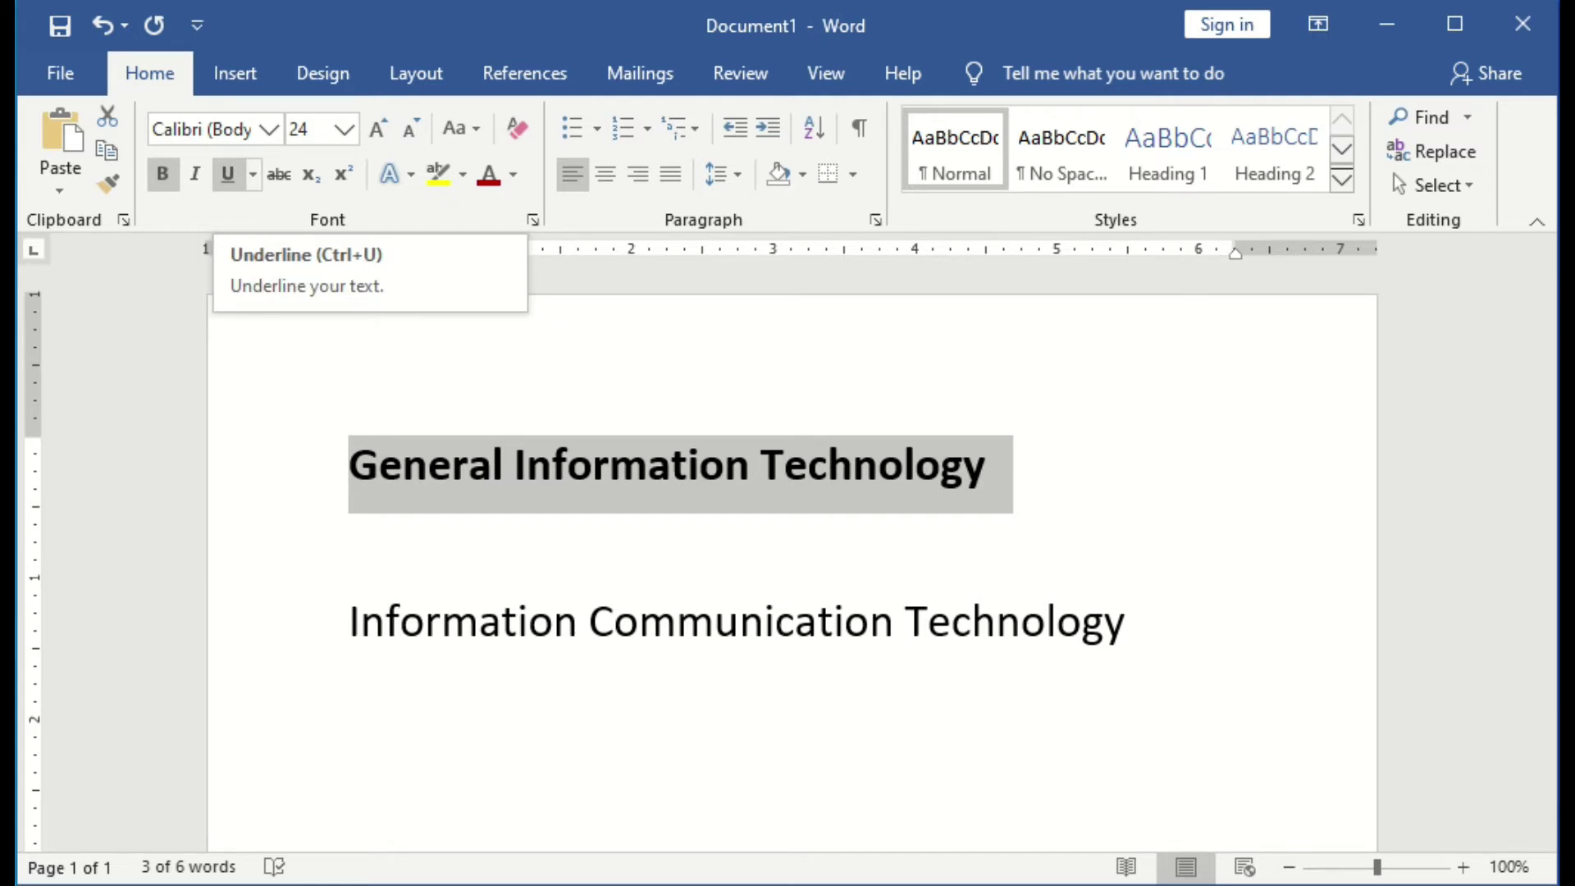
left_click(228, 174)
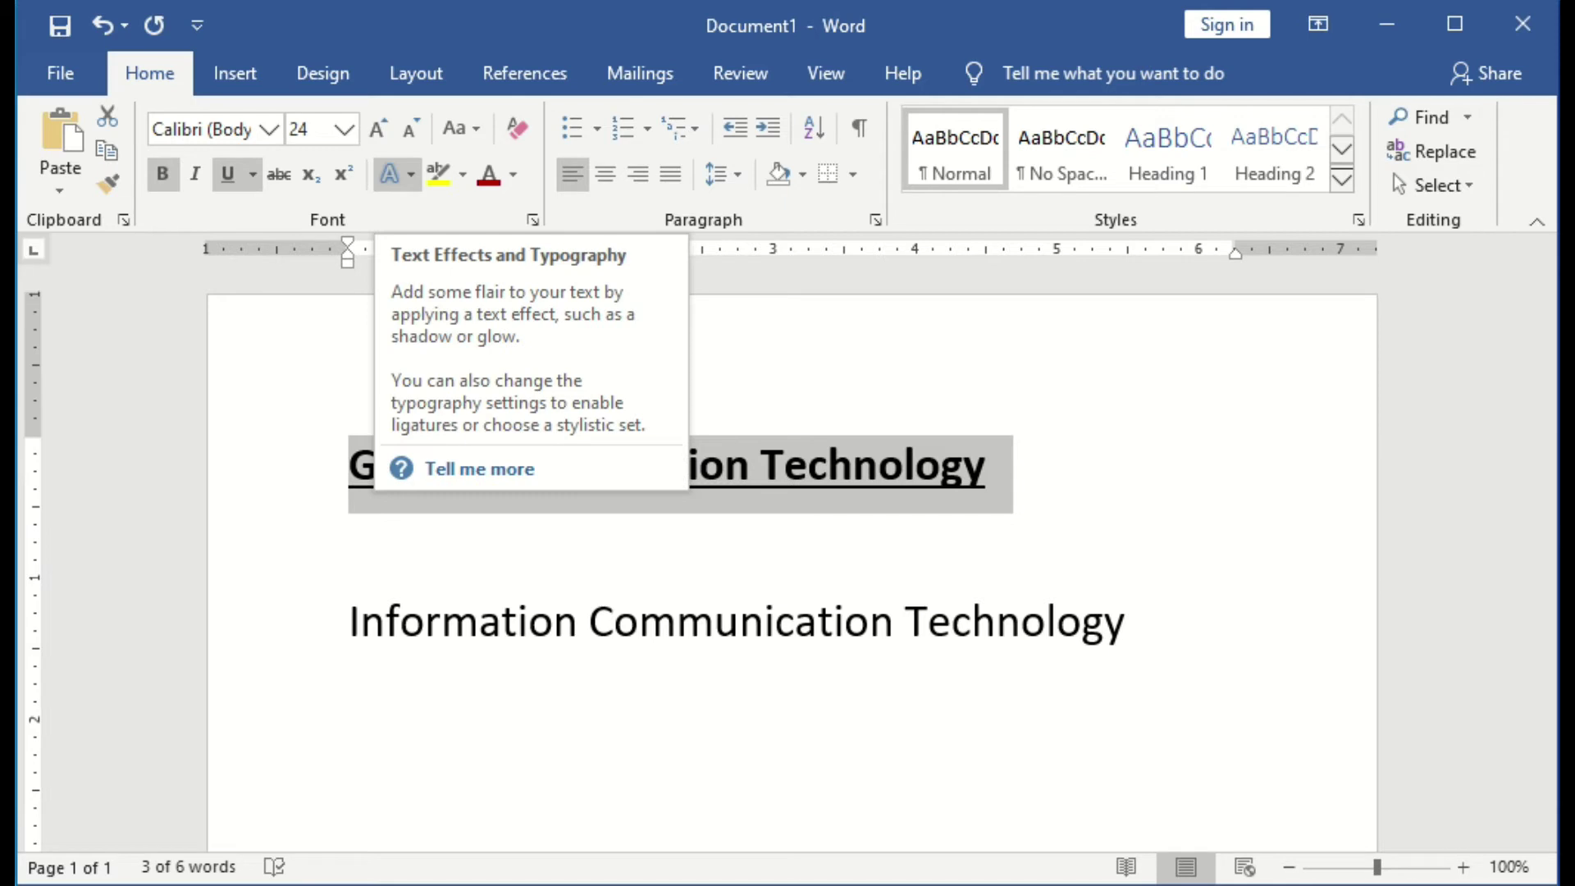
Apply the text effect "Fill: Gold, Accent color 4; Soft Bevel" to the "General Information Technology" line and give it a black outline.
left_click(398, 174)
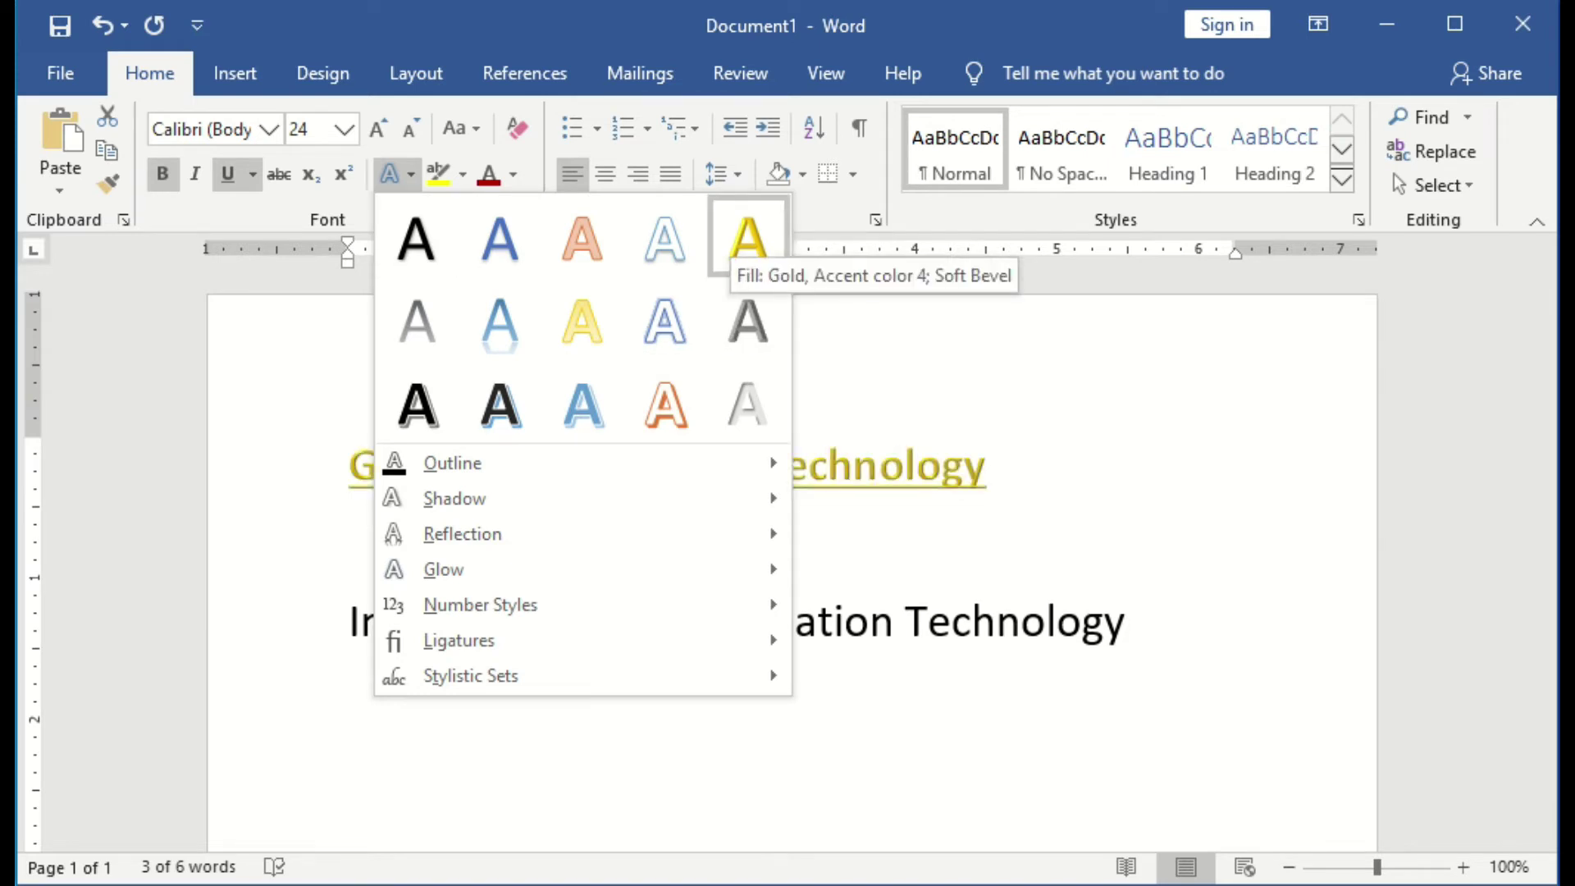
left_click(748, 238)
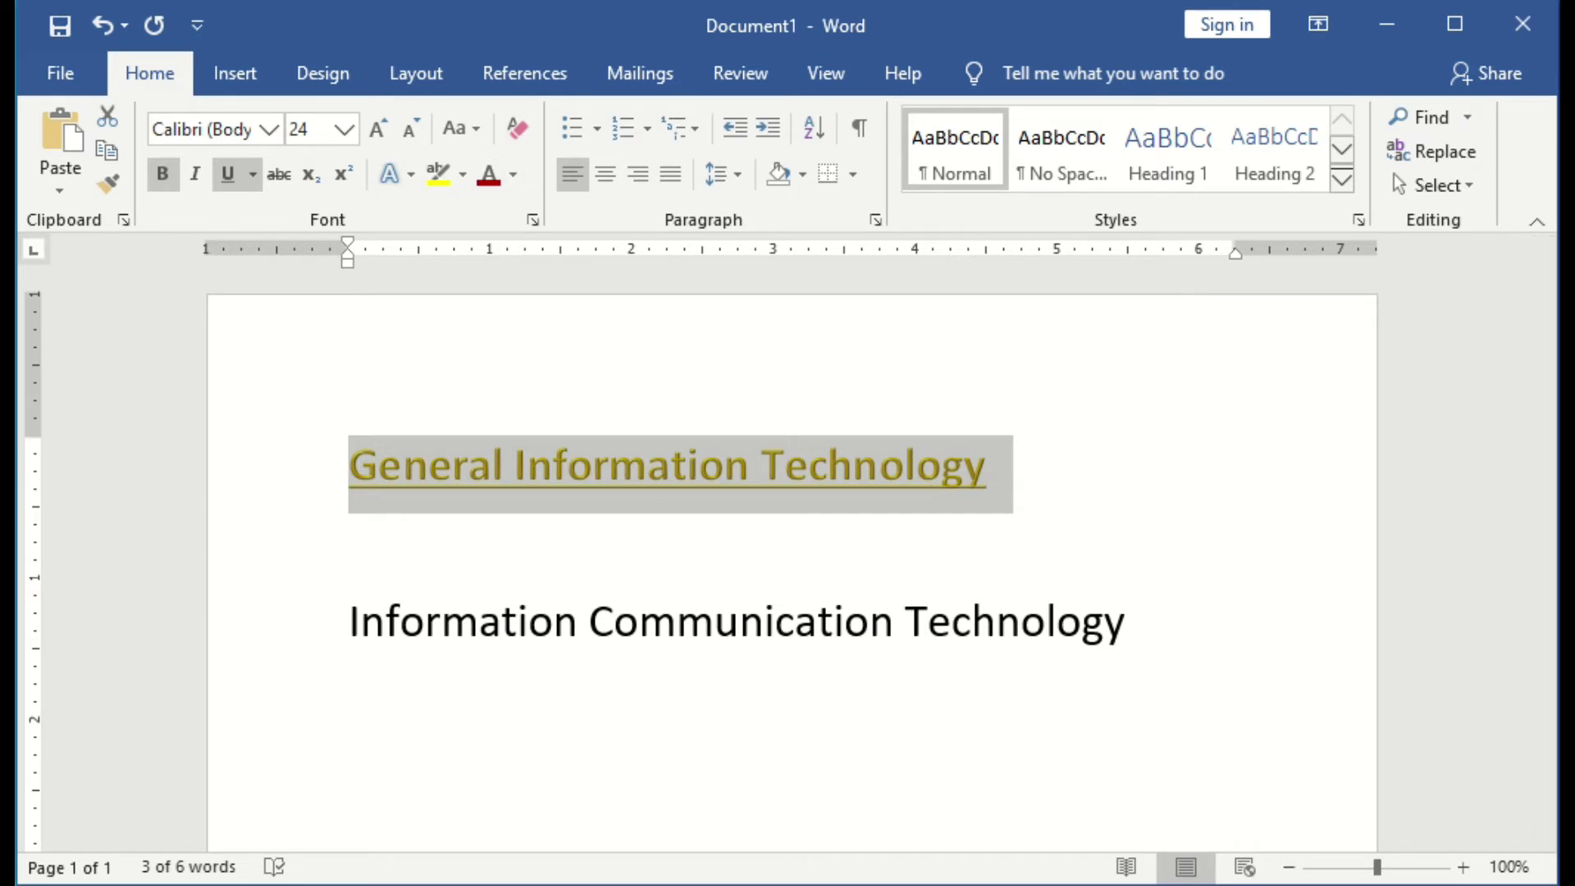
left_click(396, 174)
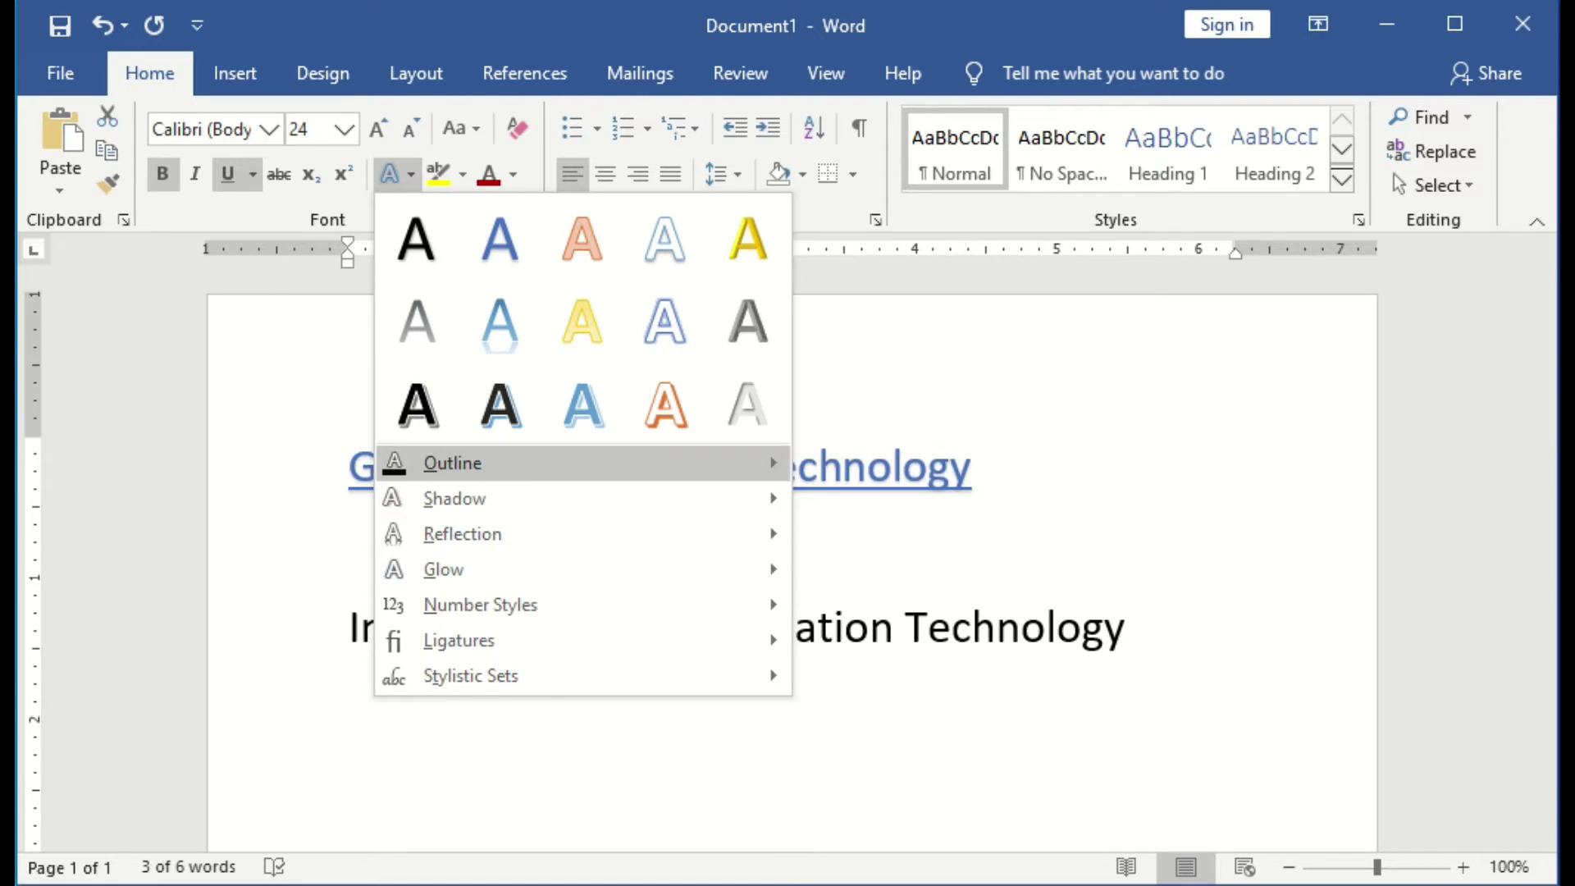
mouse_move(454, 498)
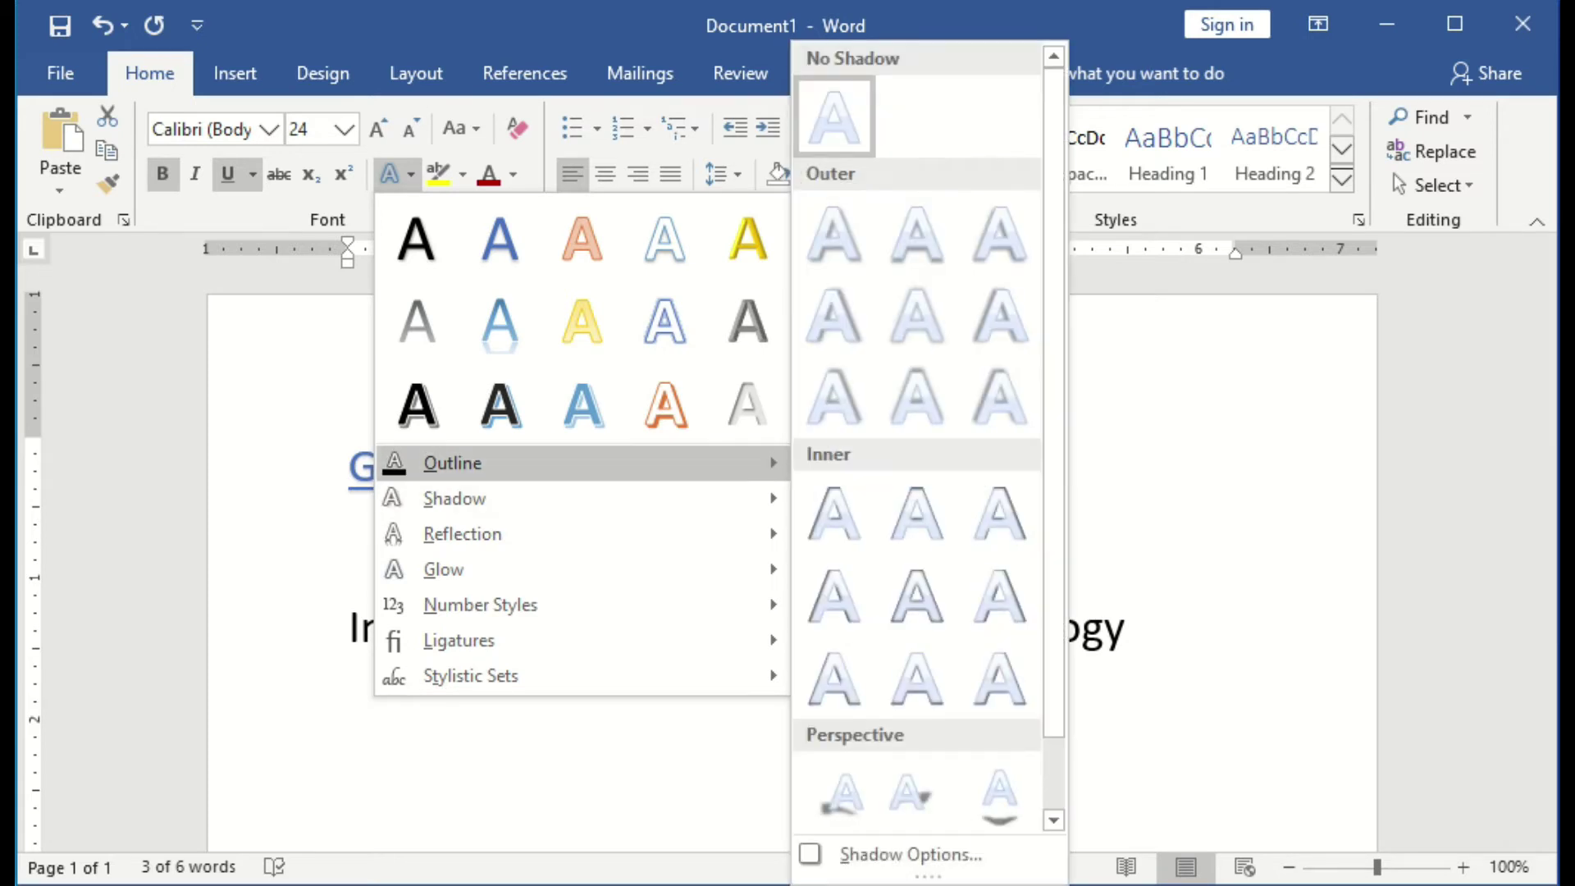
mouse_move(453, 463)
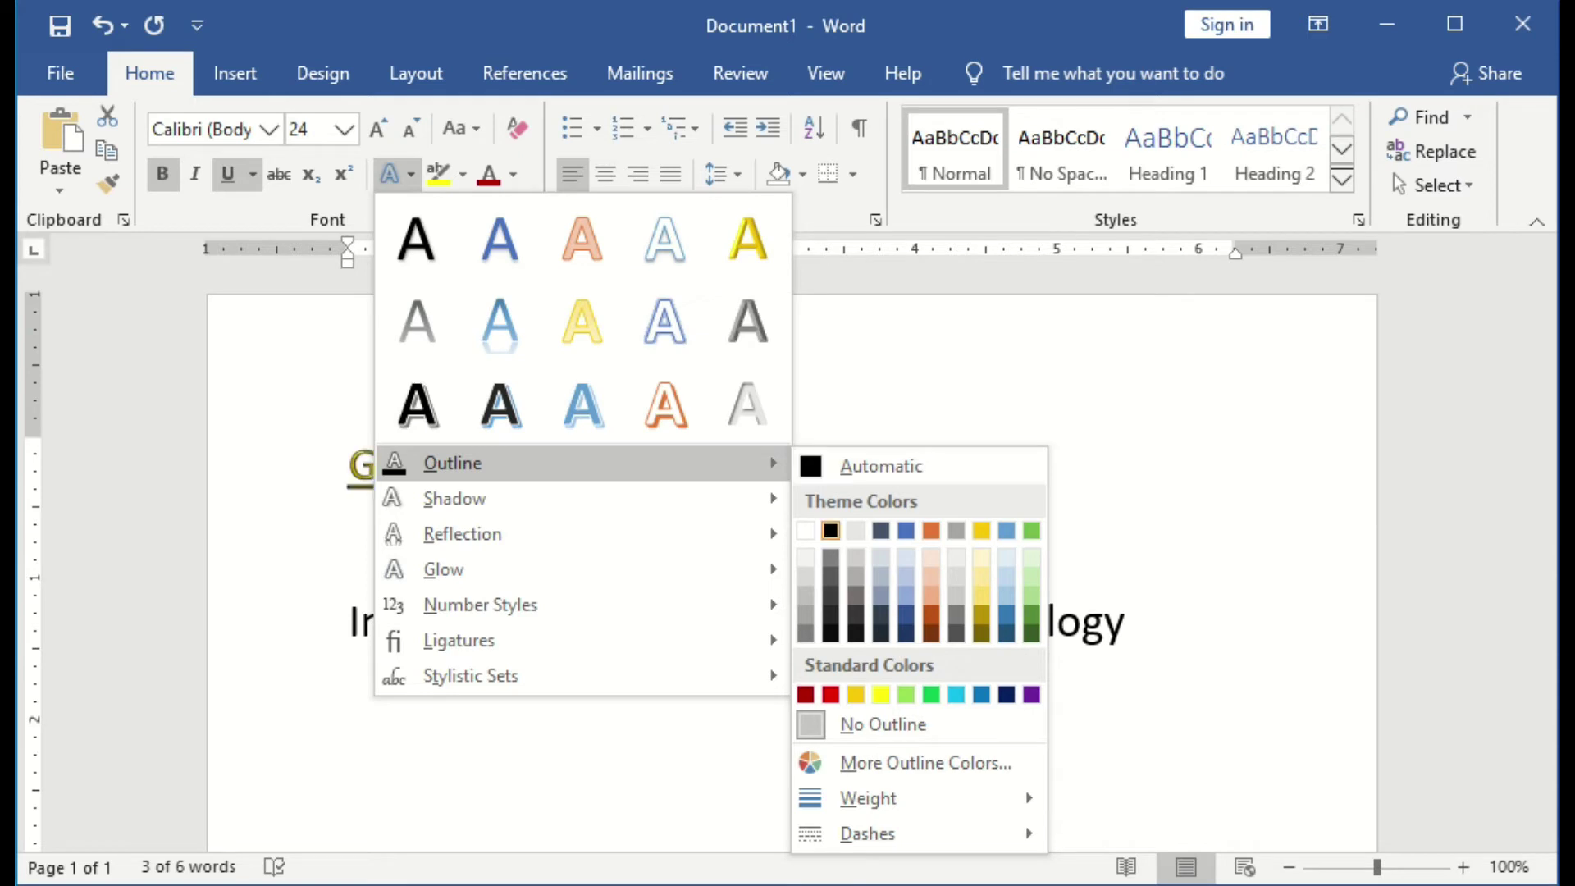
left_click(830, 530)
left_click(350, 542)
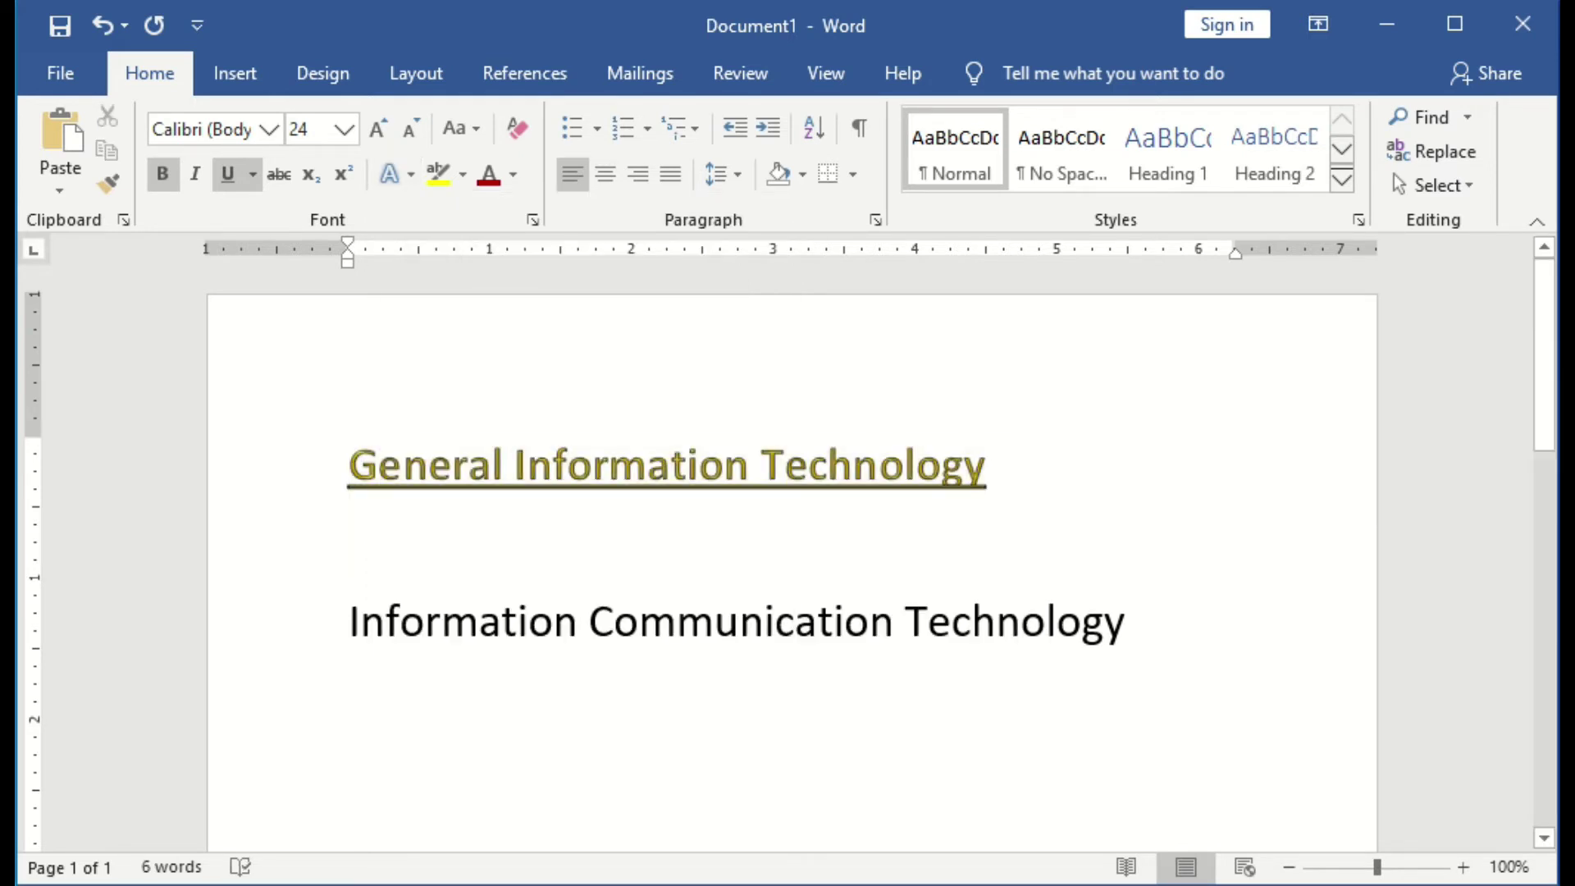
Use Format Painter to copy the formatting of "General Information Technology" onto the "Information Communication Technology" line.
scroll(788, 558, "up", 2)
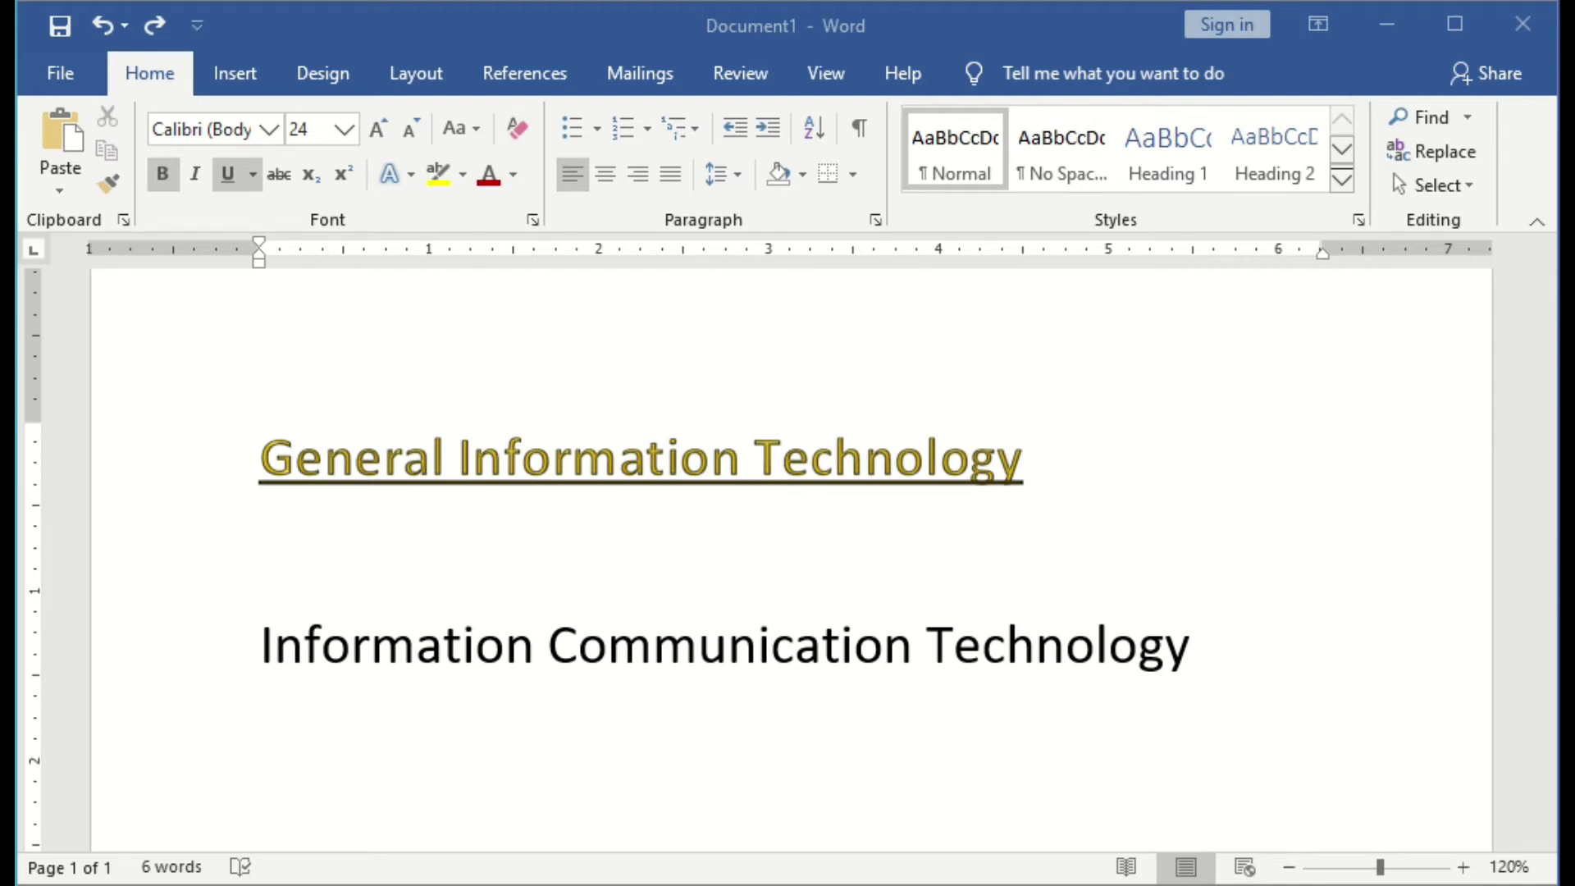
left_click(108, 182)
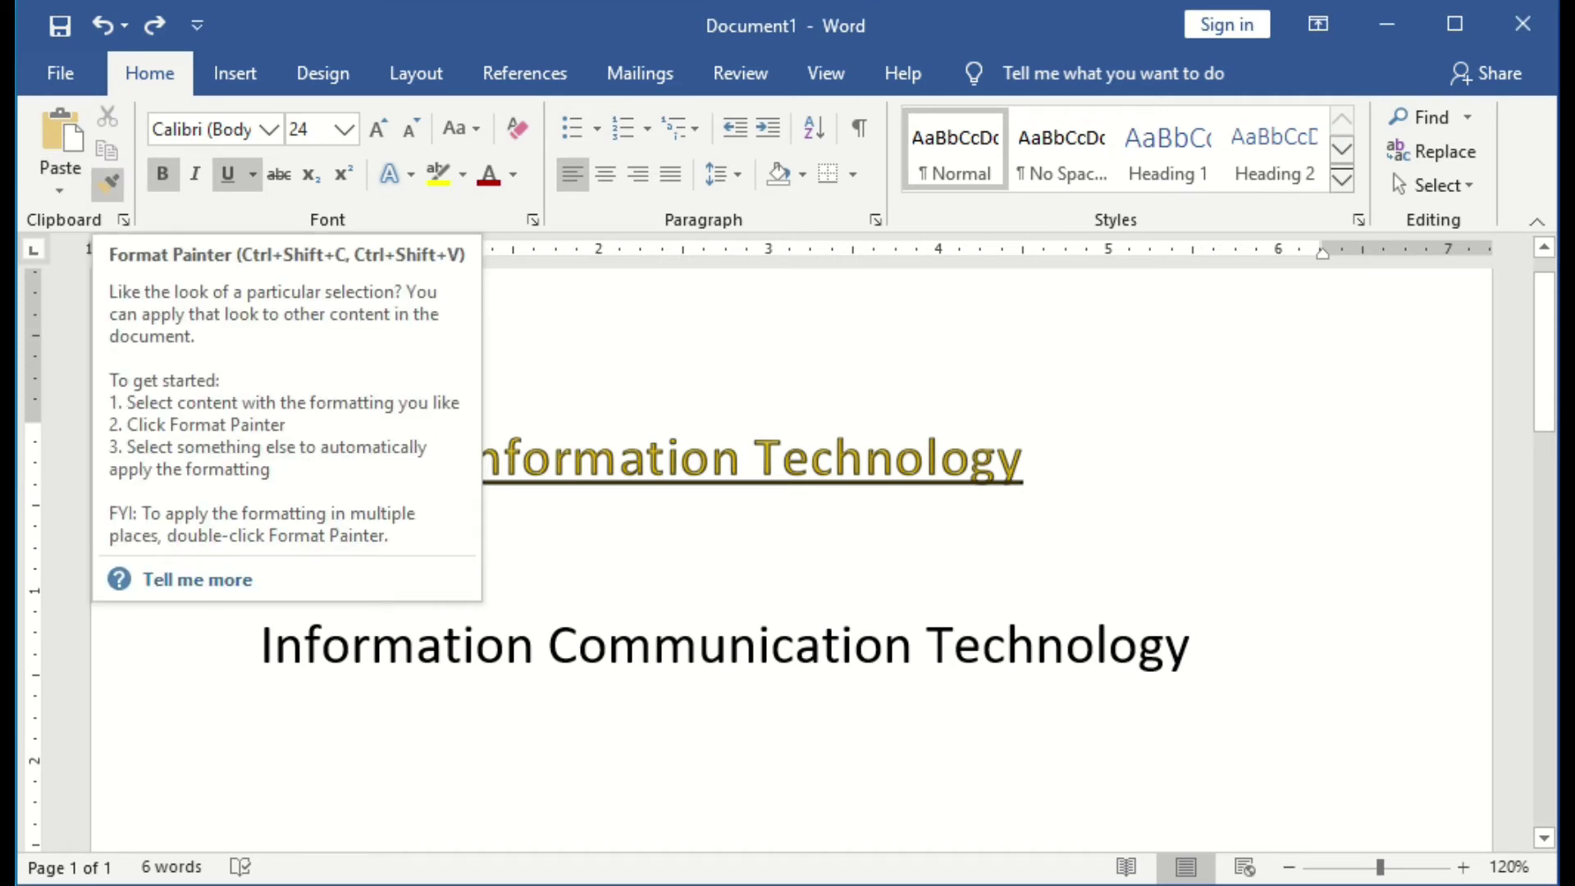
left_click(741, 456)
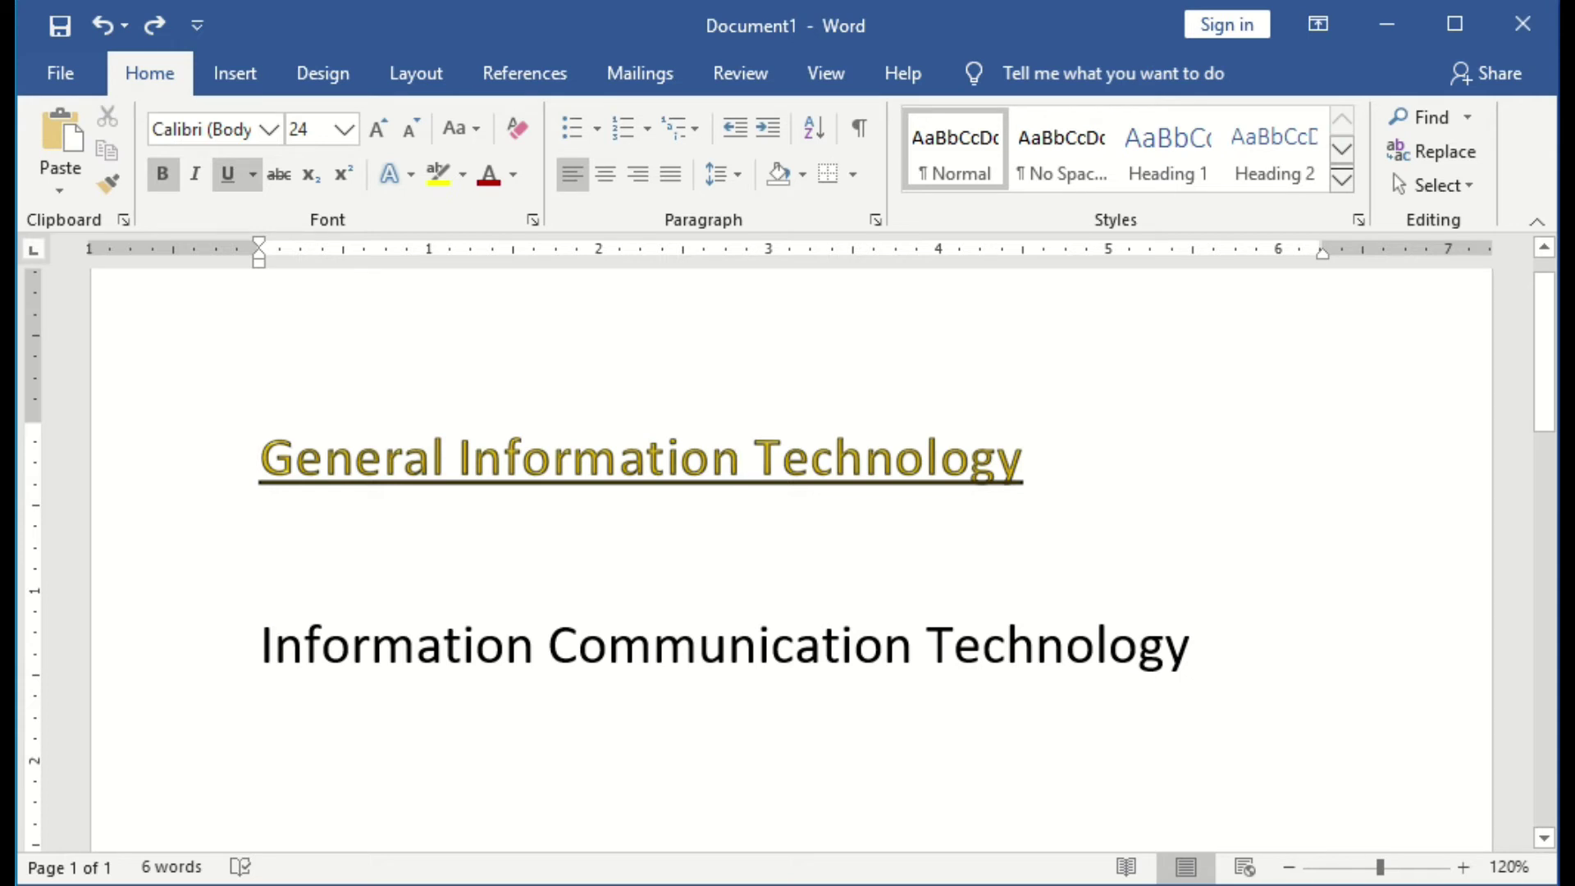
key("ctrl+Down")
key("ctrl+shift+Up")
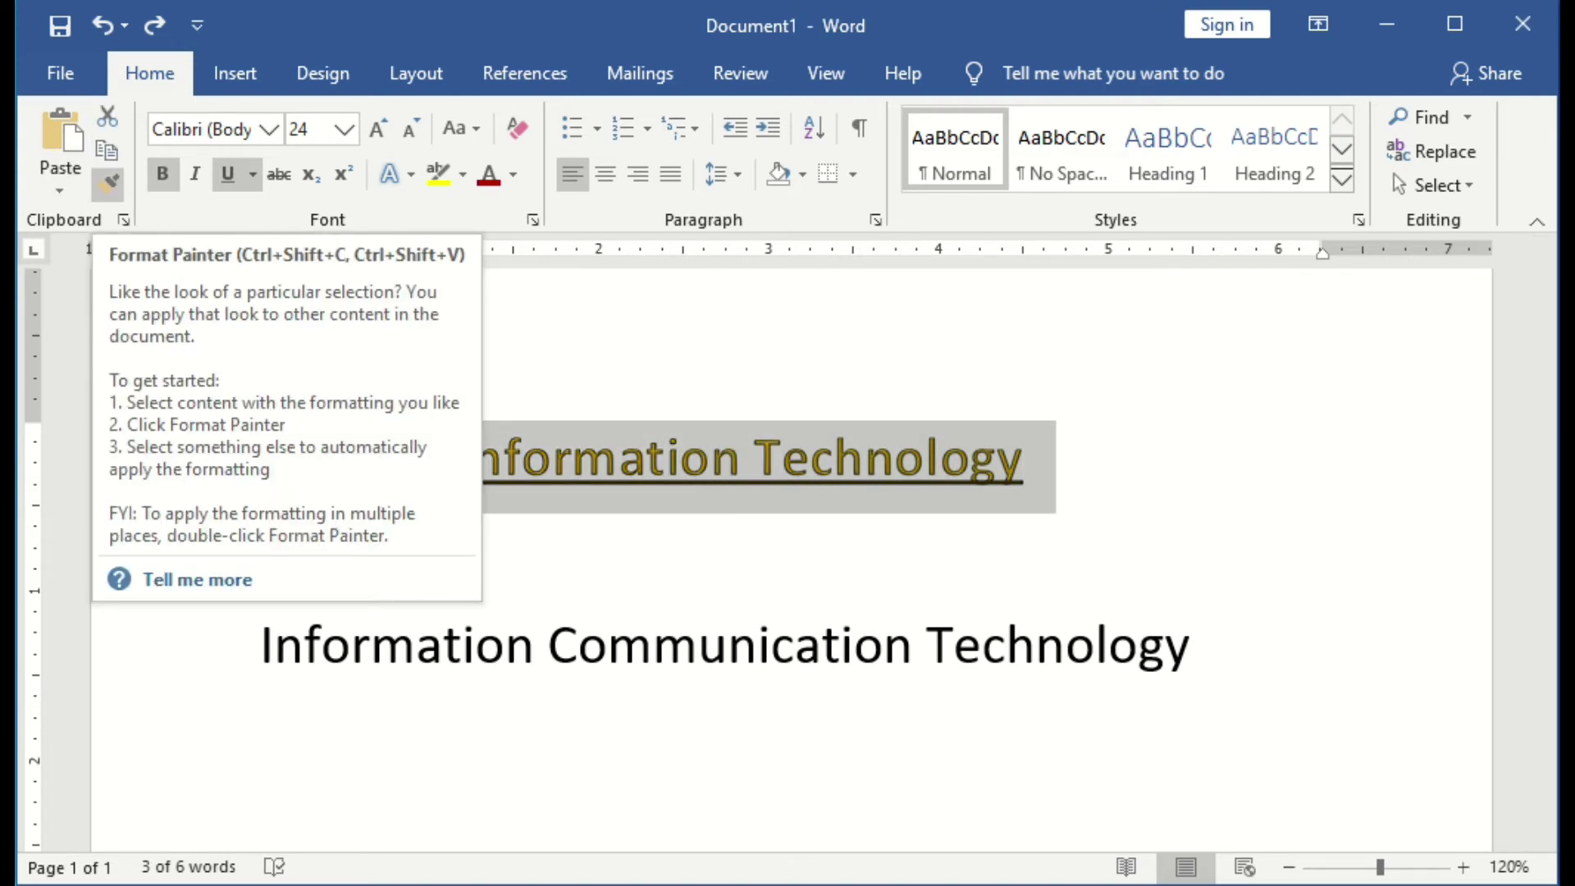
left_click(107, 183)
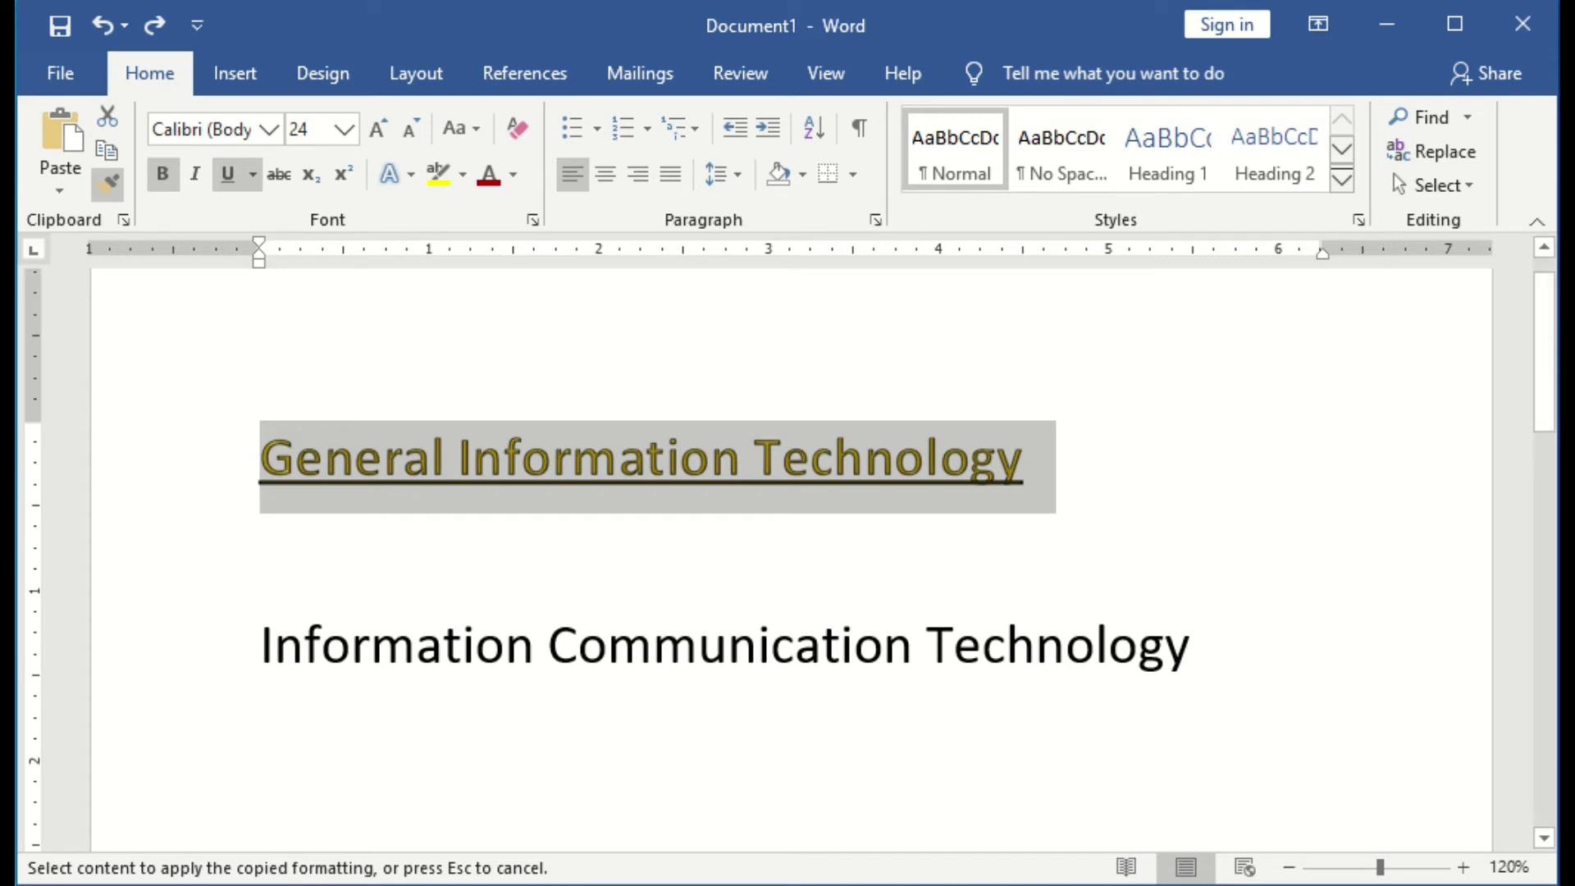
left_click_drag(261, 648, 1235, 649)
left_click(261, 549)
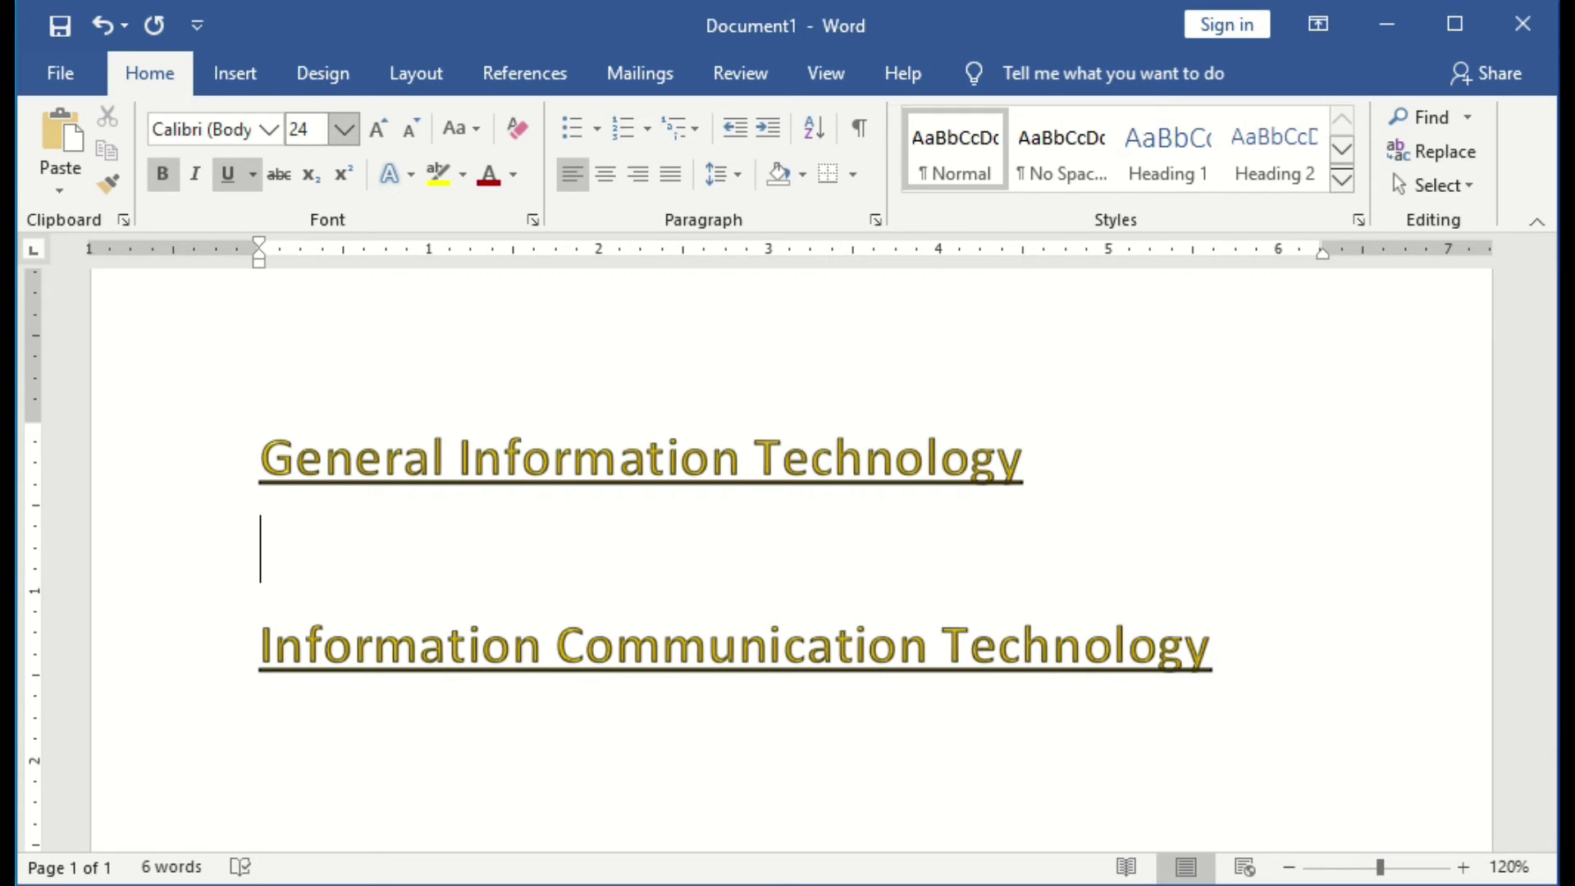
Copy the gold heading's formatting and paste only that formatting onto the plain "Information Communication Technology" line.
left_click(355, 645)
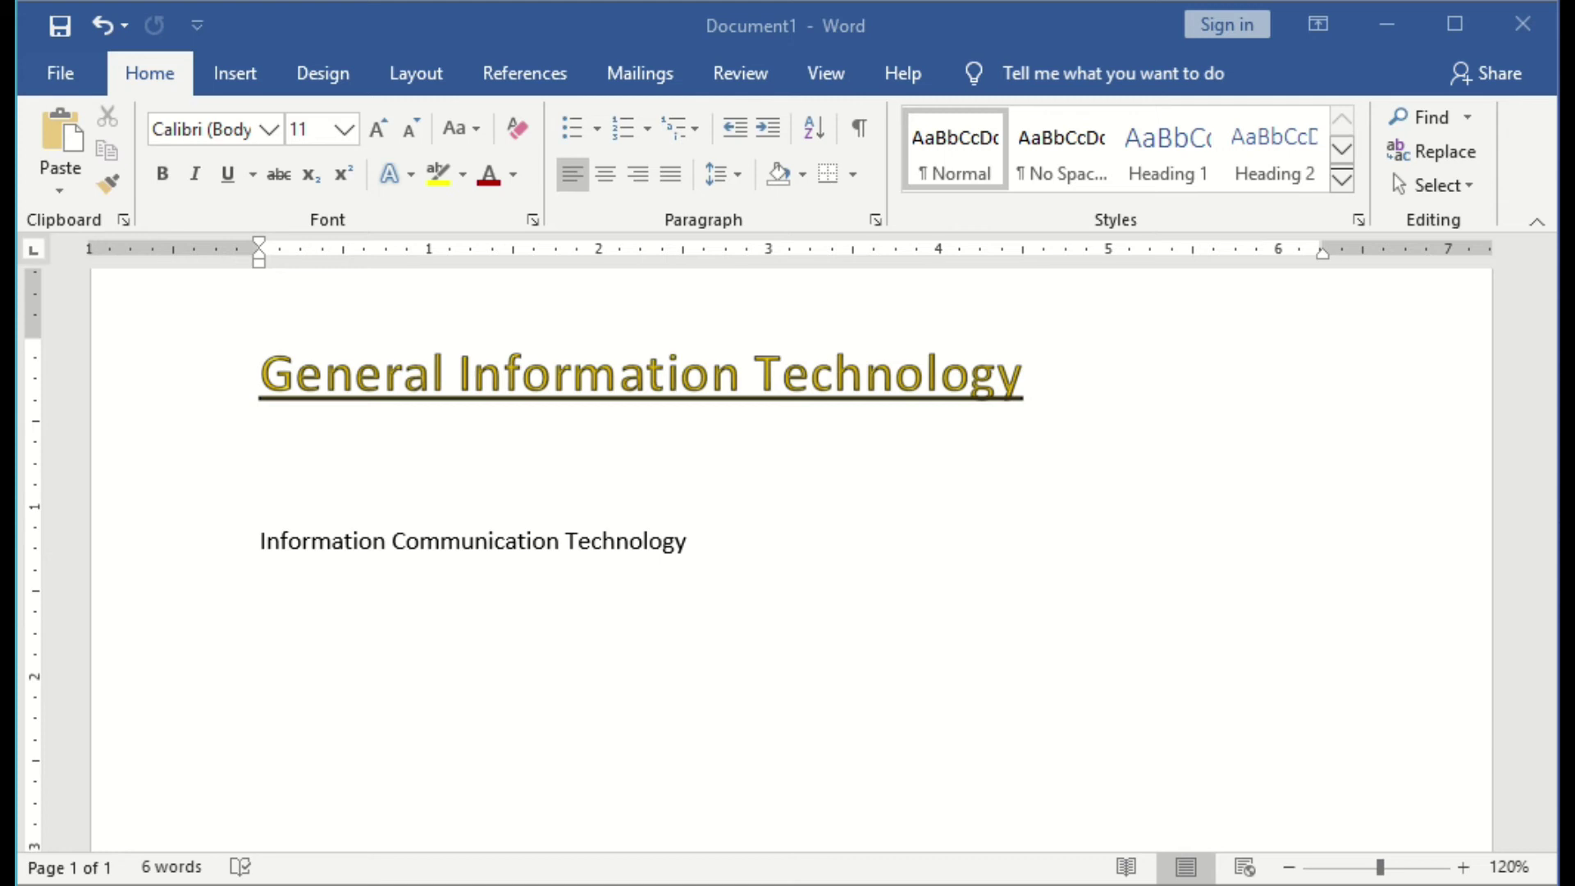
left_click(260, 645)
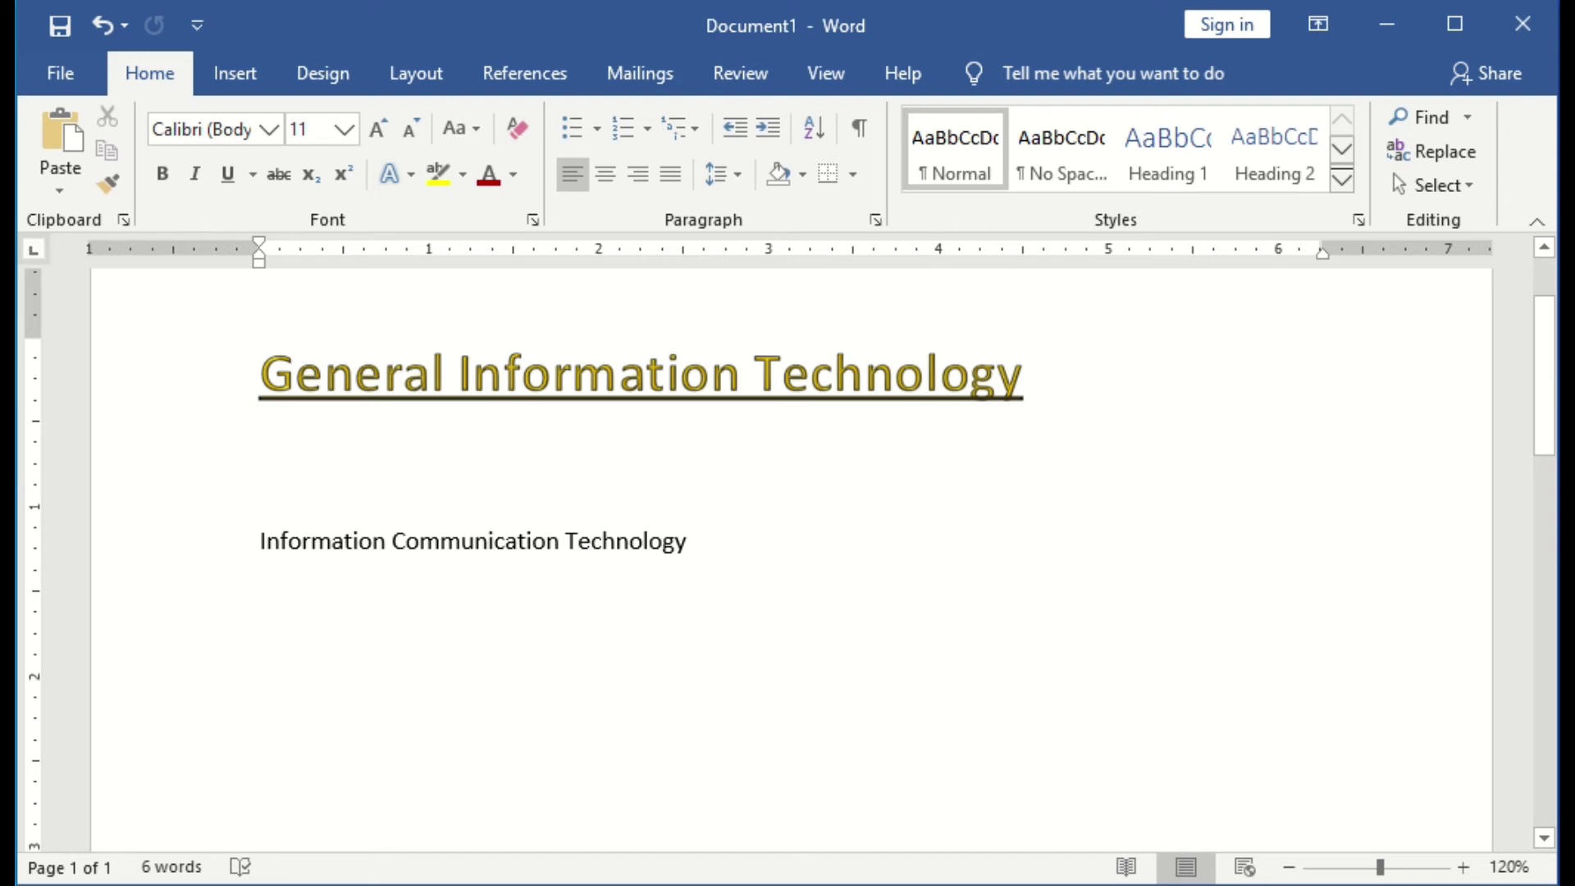
scroll(792, 559, "up", 2)
scroll(792, 560, "down", 2)
left_click_drag(1024, 374, 260, 373)
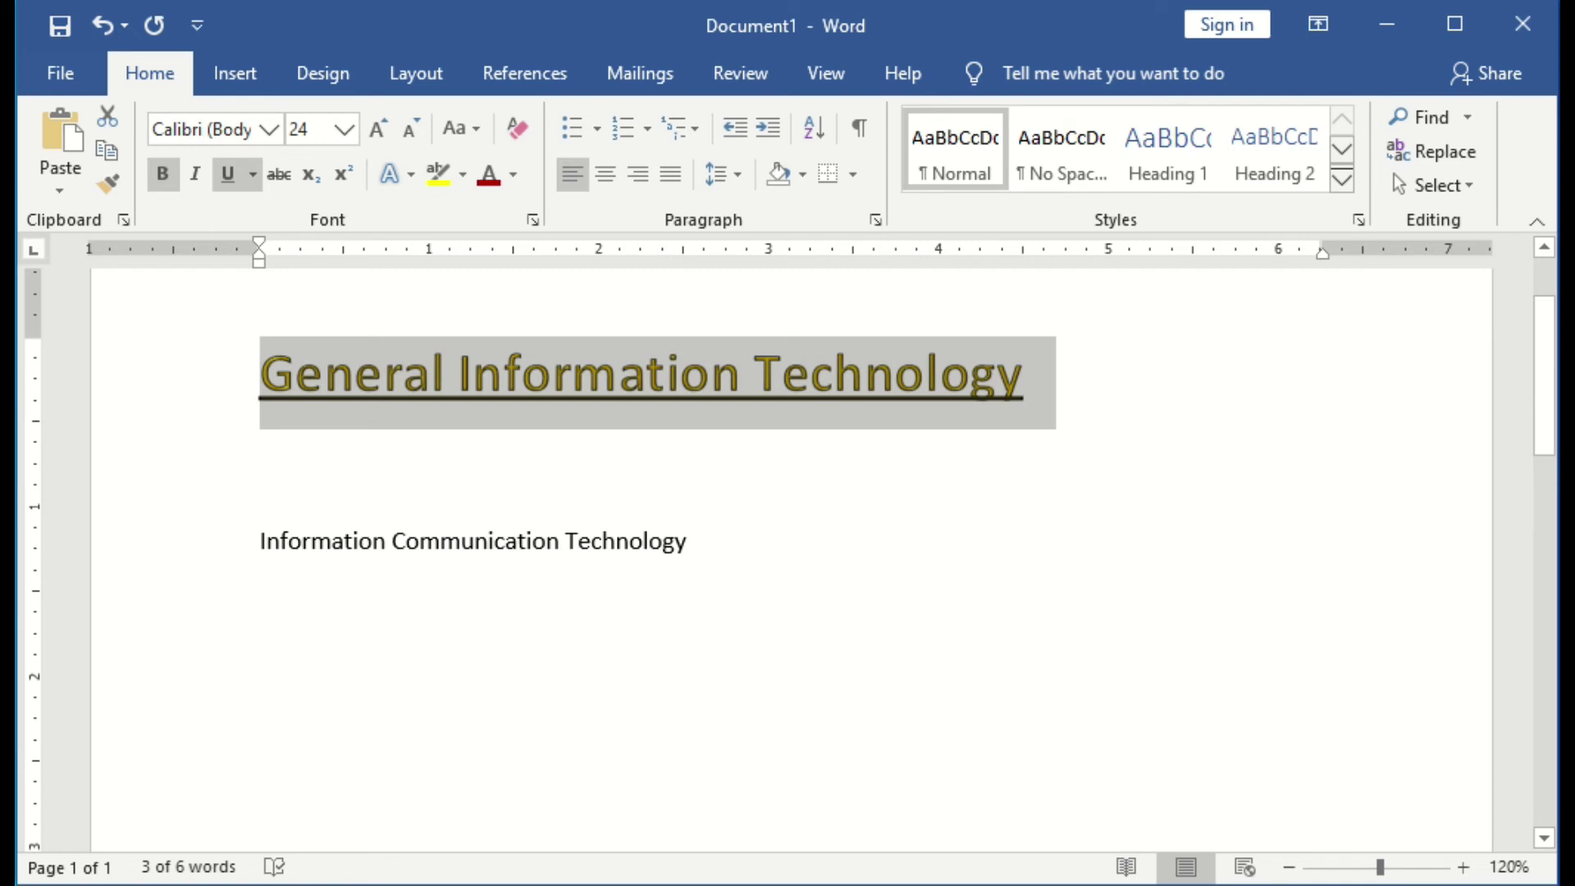
left_click(698, 542)
left_click_drag(697, 542, 261, 545)
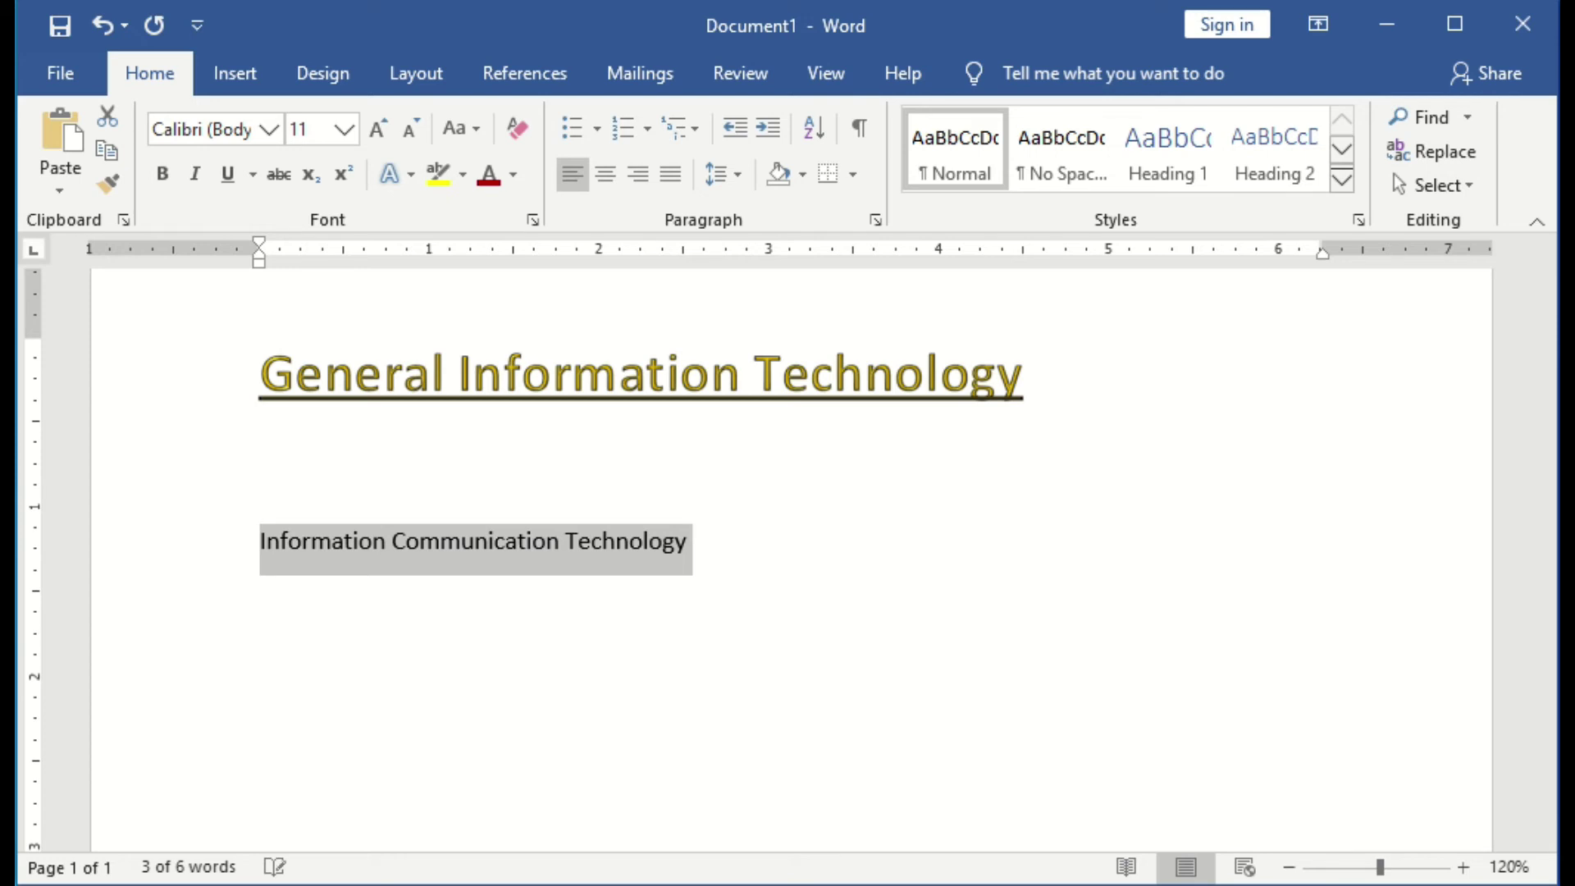
key("ctrl+shift+v")
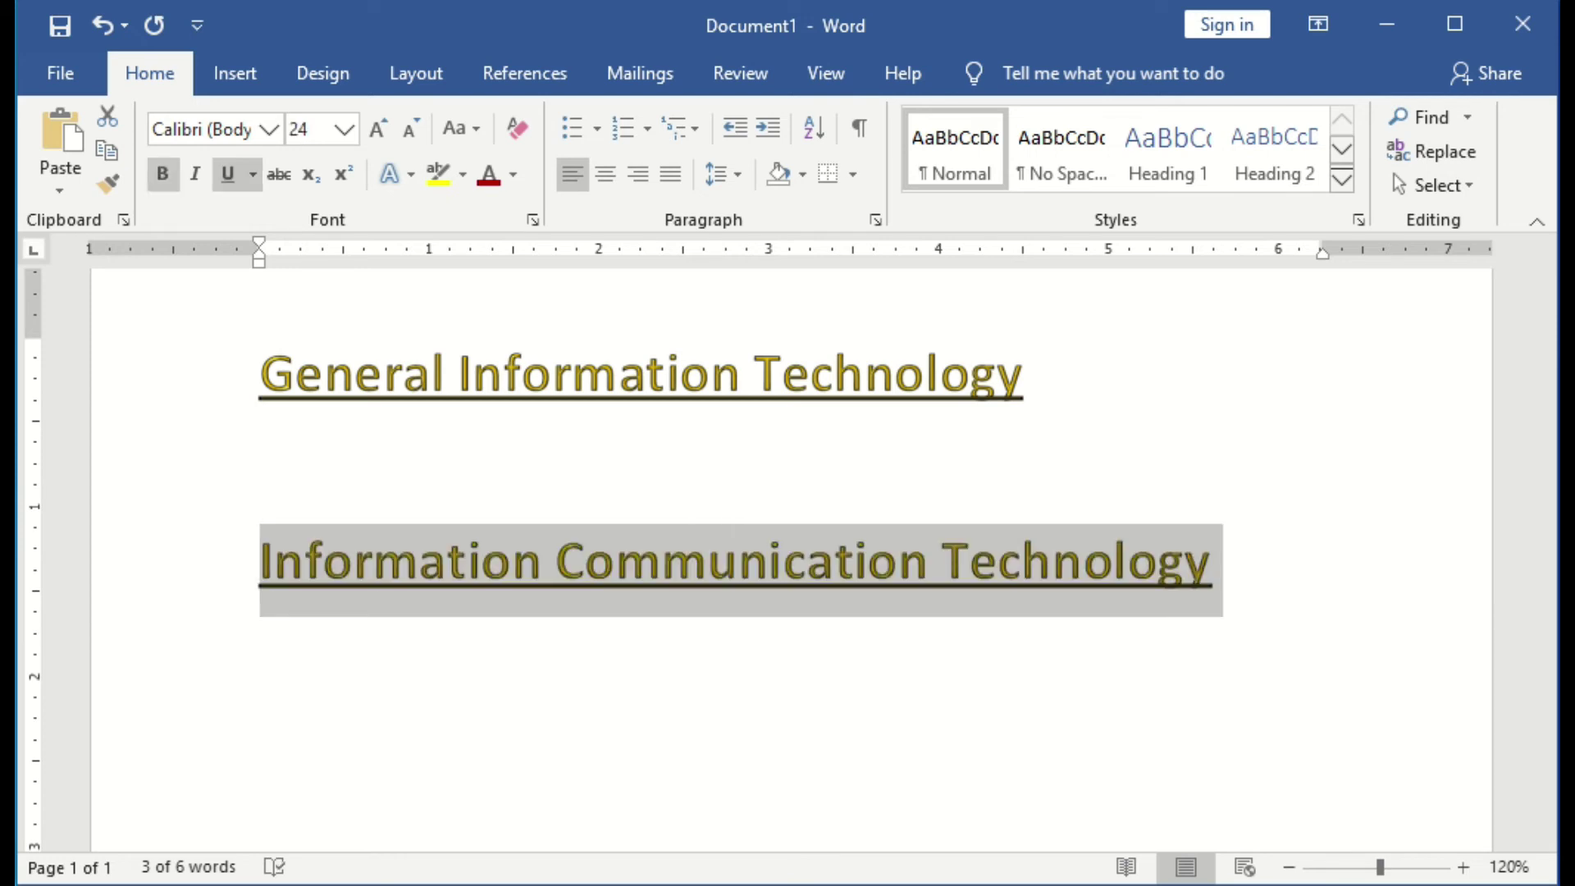
Add the notes "Ctrl + Shift + C → Format Painter Copy" and "Ctrl + Shift + V → Format Painter Paste" below the second heading.
scroll(791, 558, "down", 2)
scroll(792, 558, "up", 1)
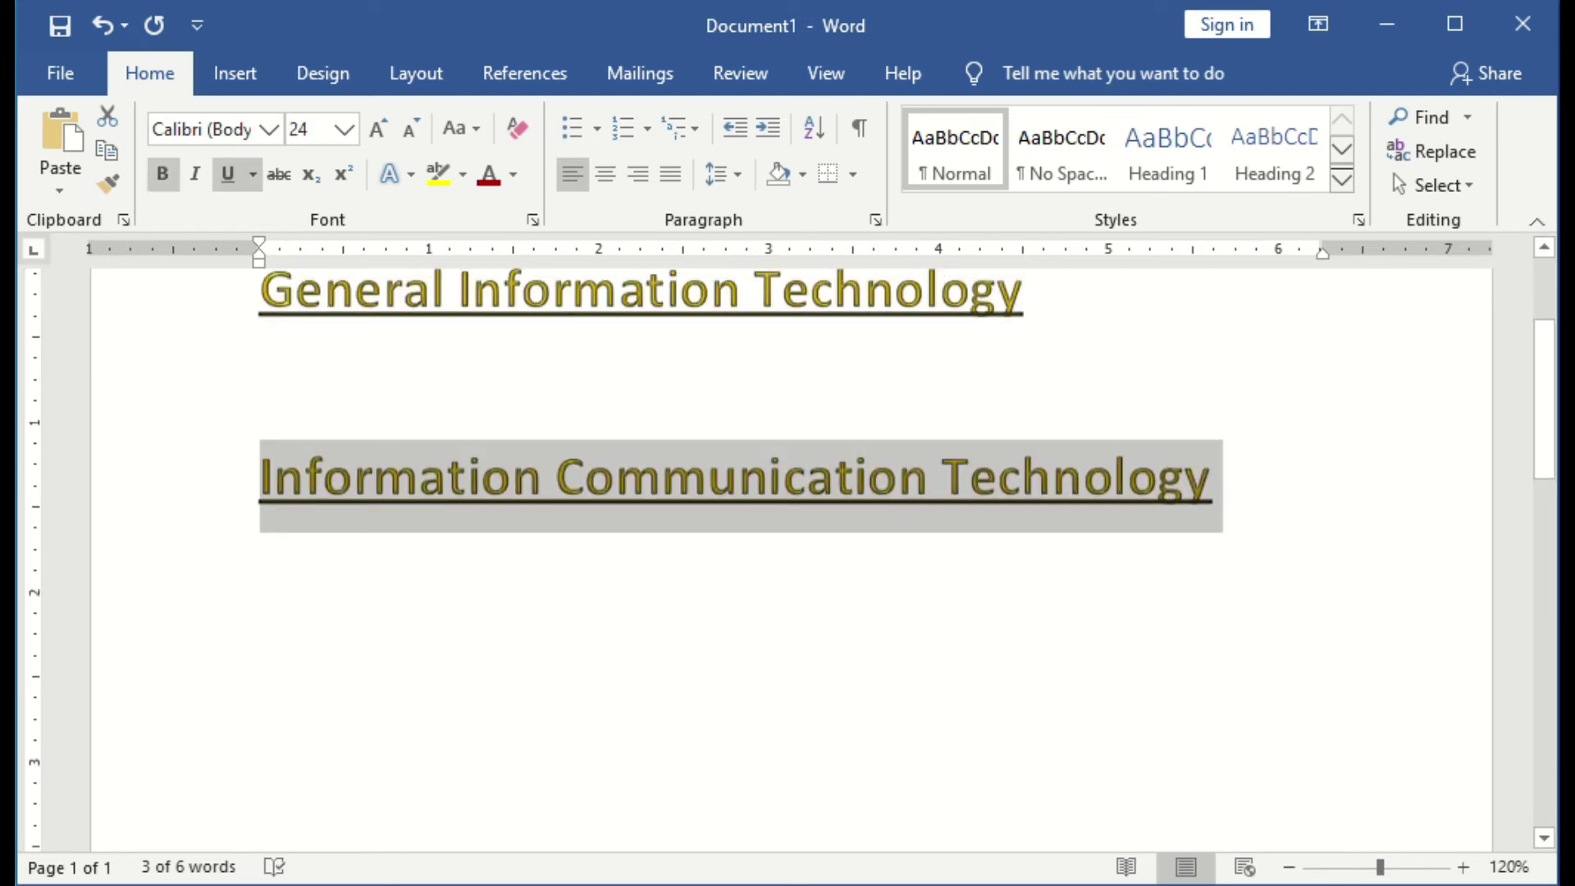
left_click(261, 603)
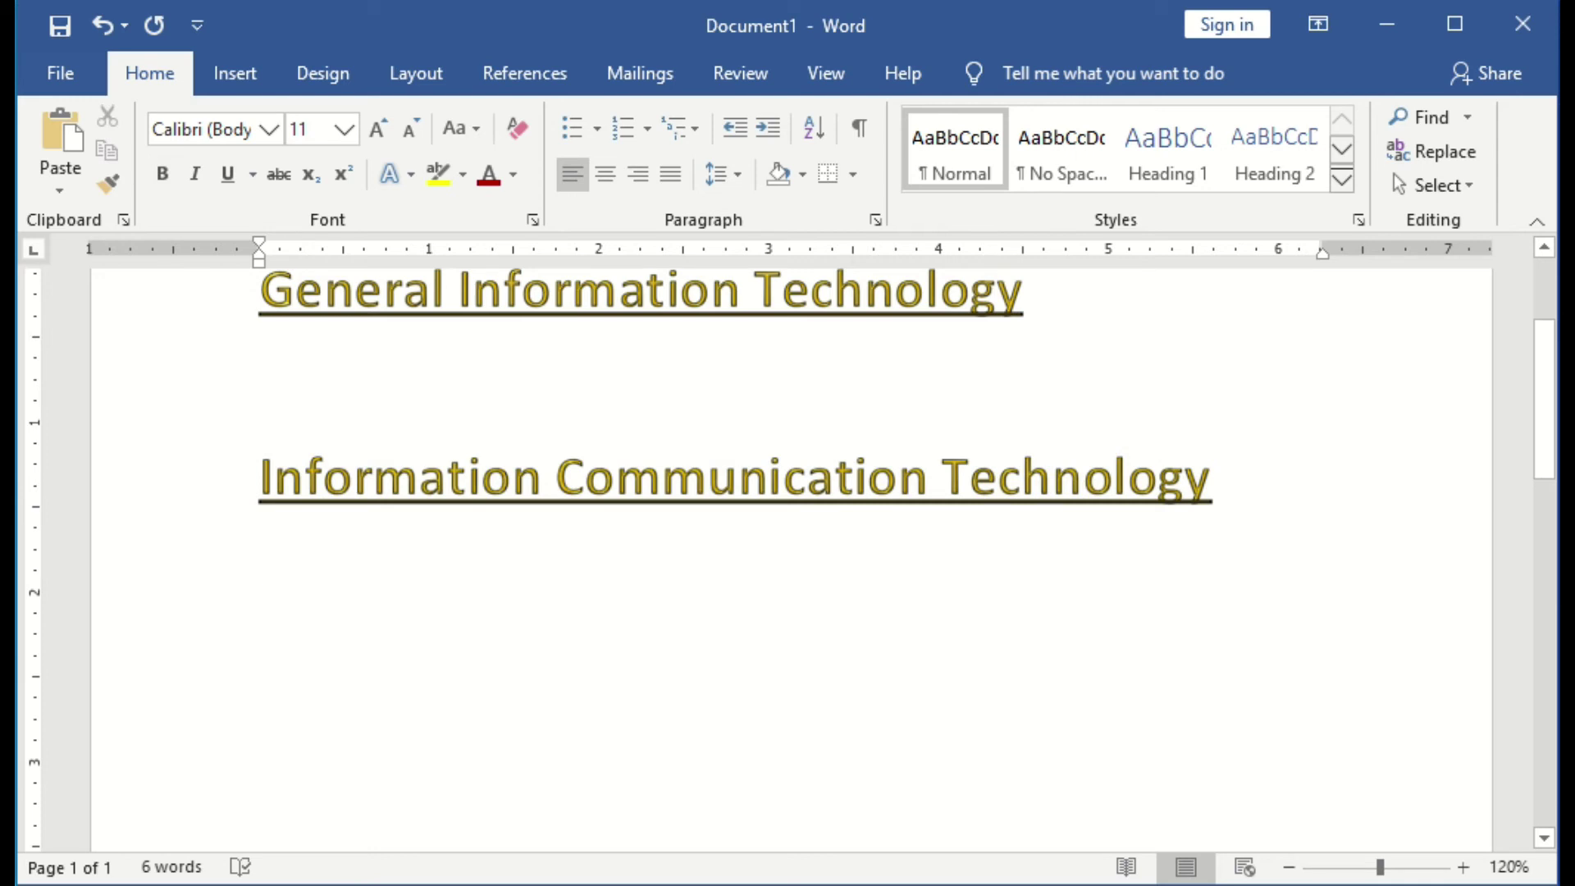
type("Ctrl + Shift + C → Format Painter Copy Ctrl + Shift + V  → Format Painter Paste")
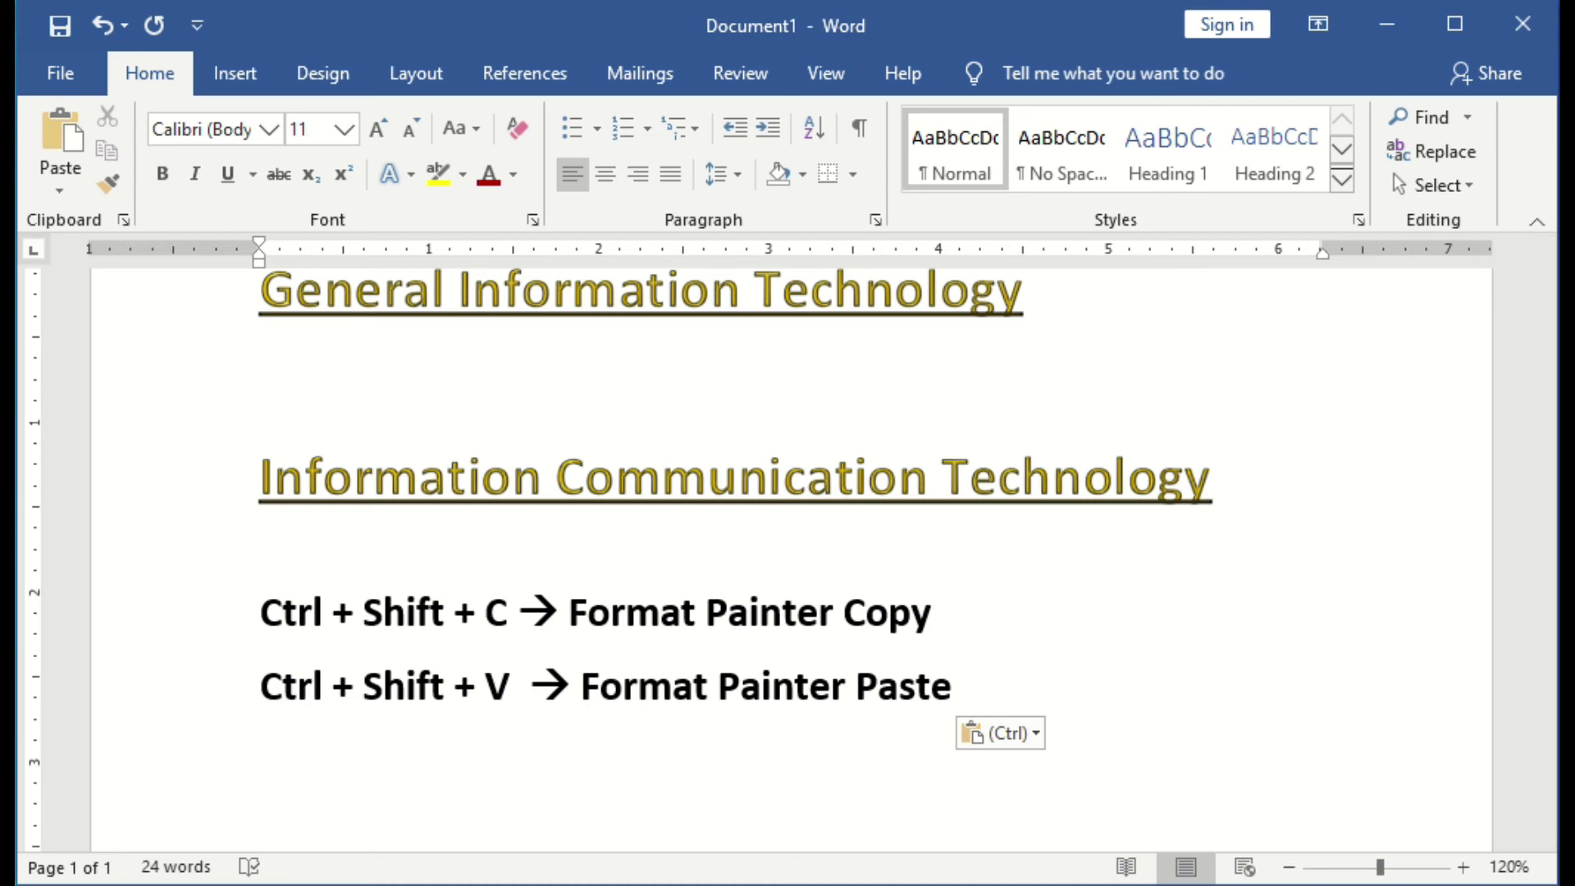
scroll(790, 544, "up", 1)
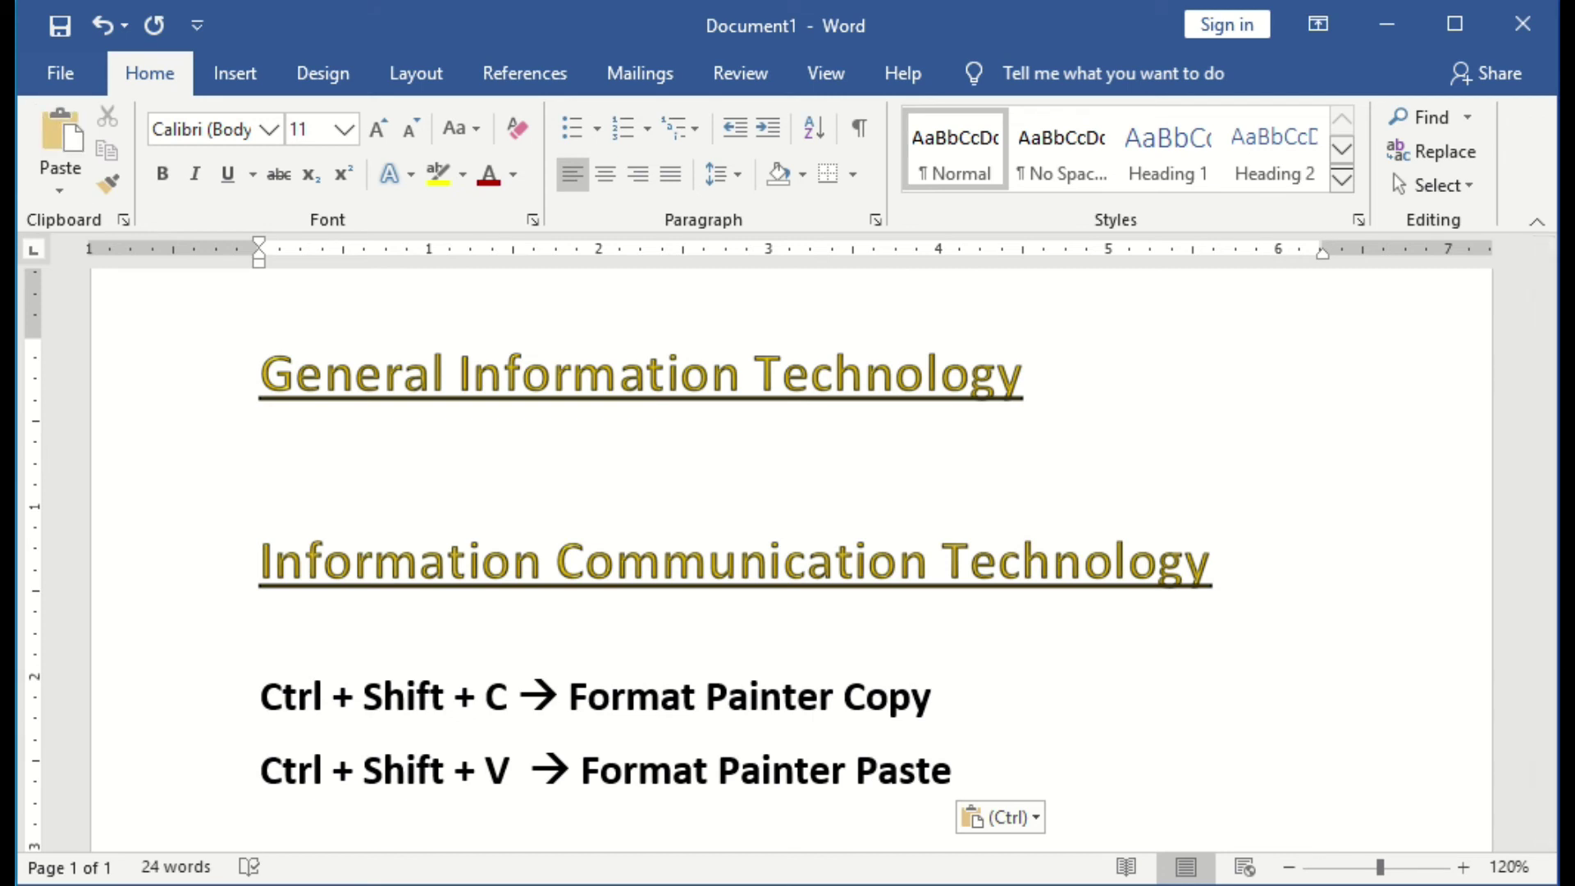
scroll(787, 557, "down", 2)
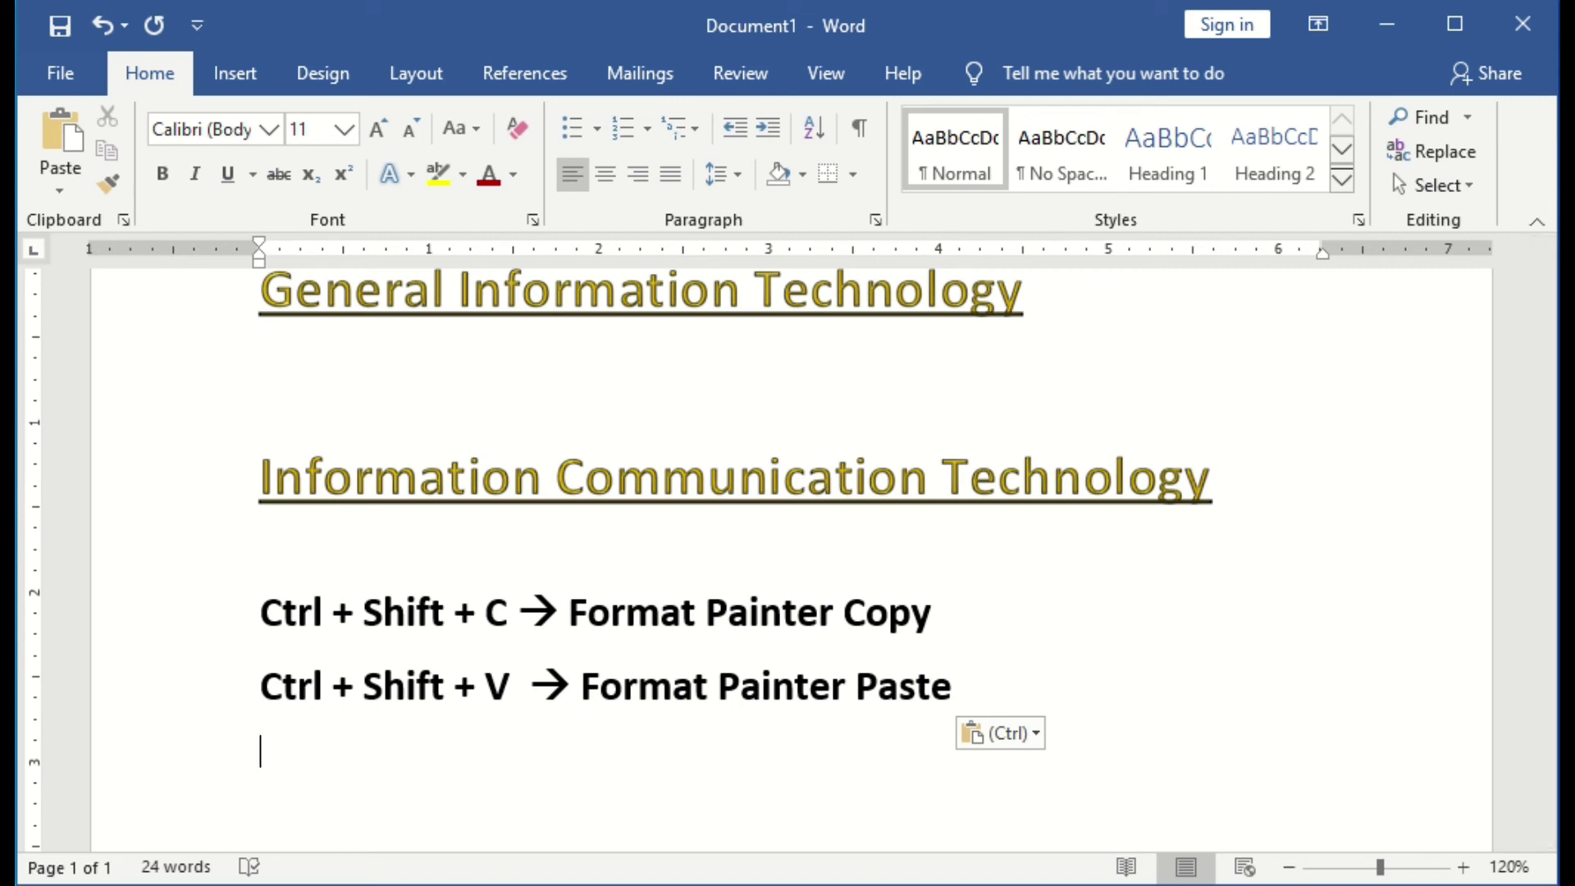
scroll(790, 542, "up", 1)
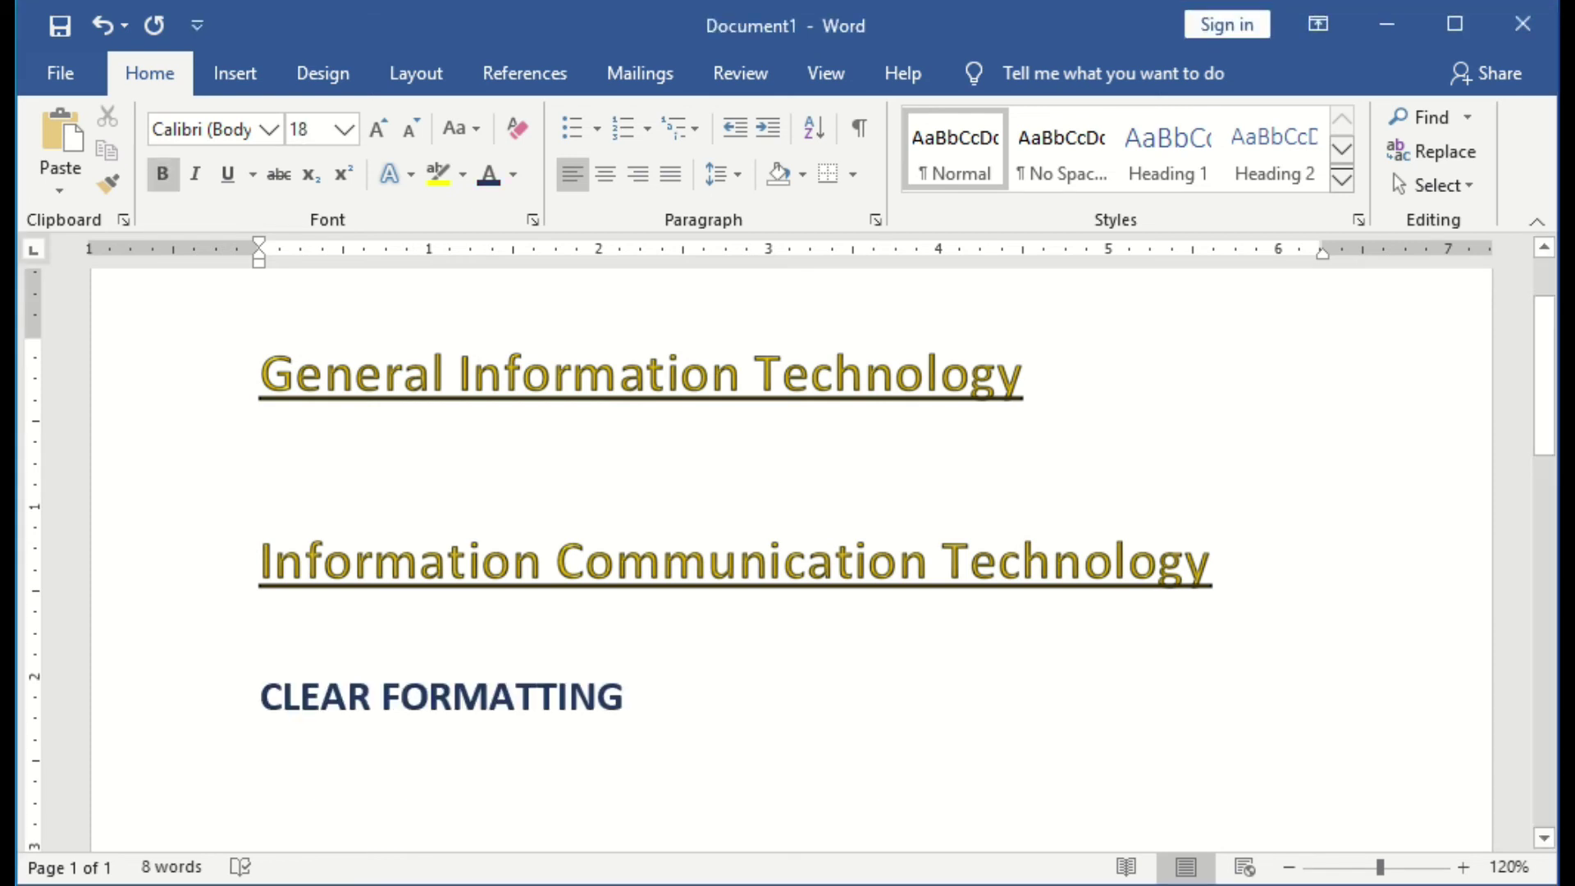
Try removing bold and underline from the words "General Information" in the first heading, and undo those changes.
left_click(621, 373)
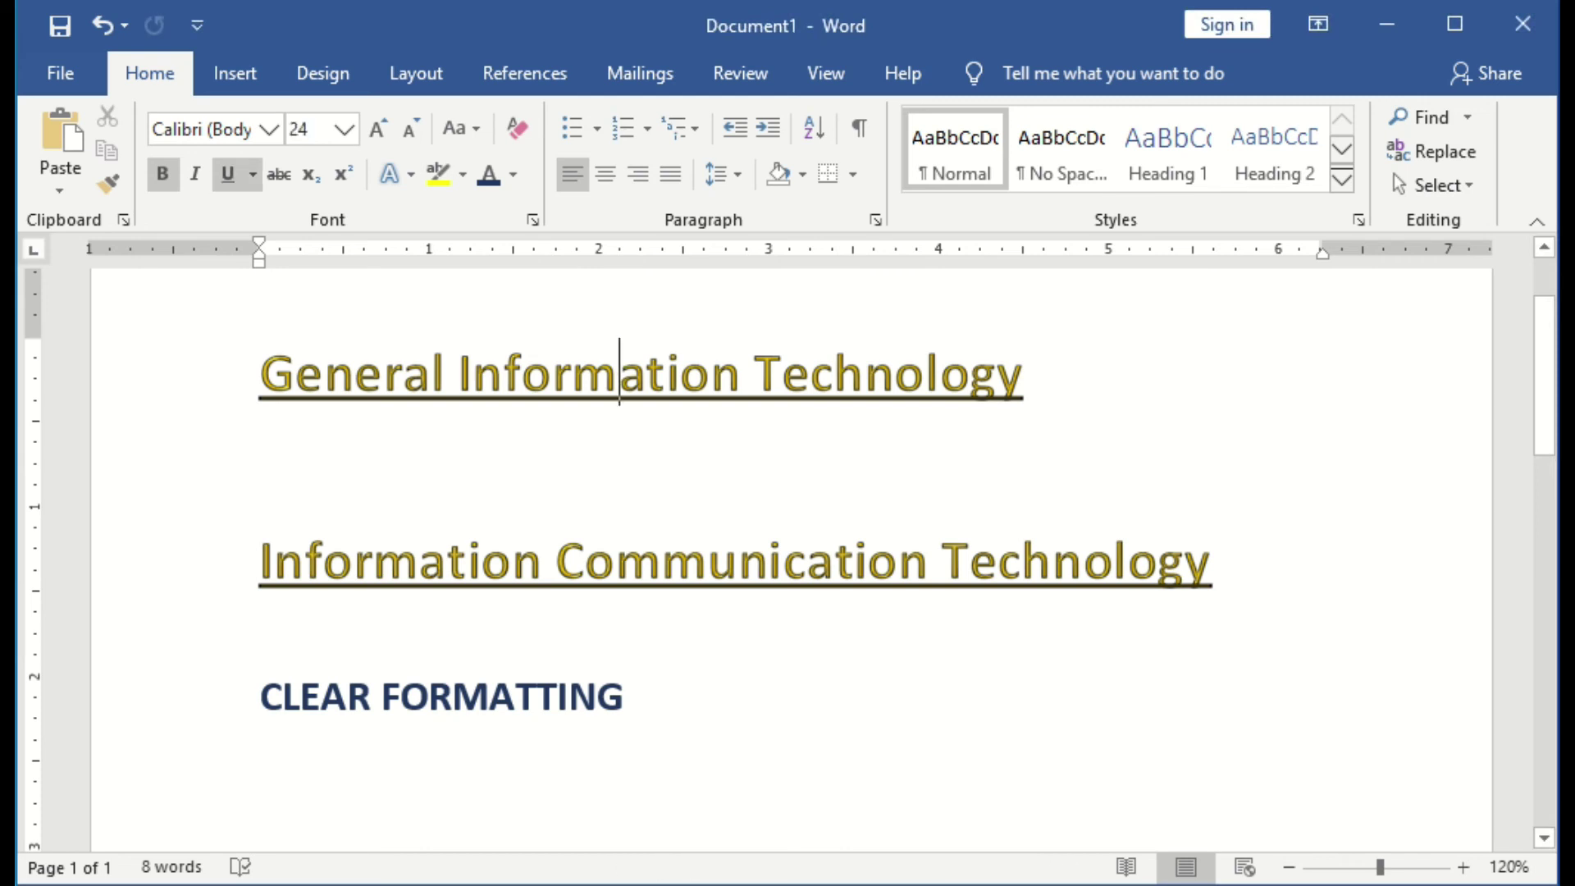
left_click(347, 696)
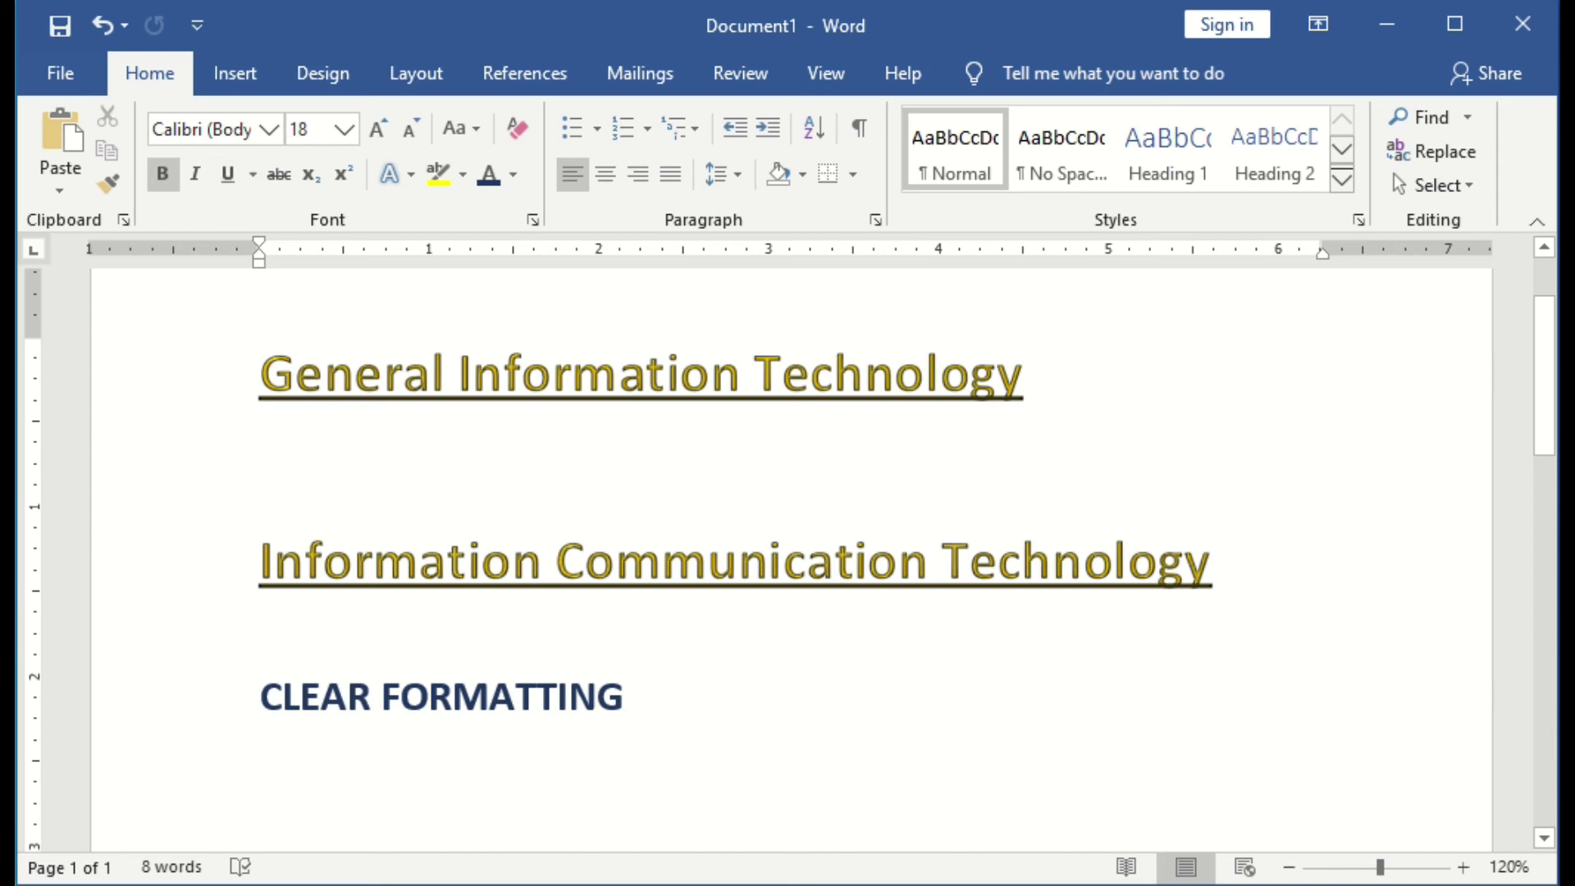
mouse_move(281, 374)
left_mouse_down()
mouse_move(522, 374)
mouse_move(260, 373)
left_mouse_up()
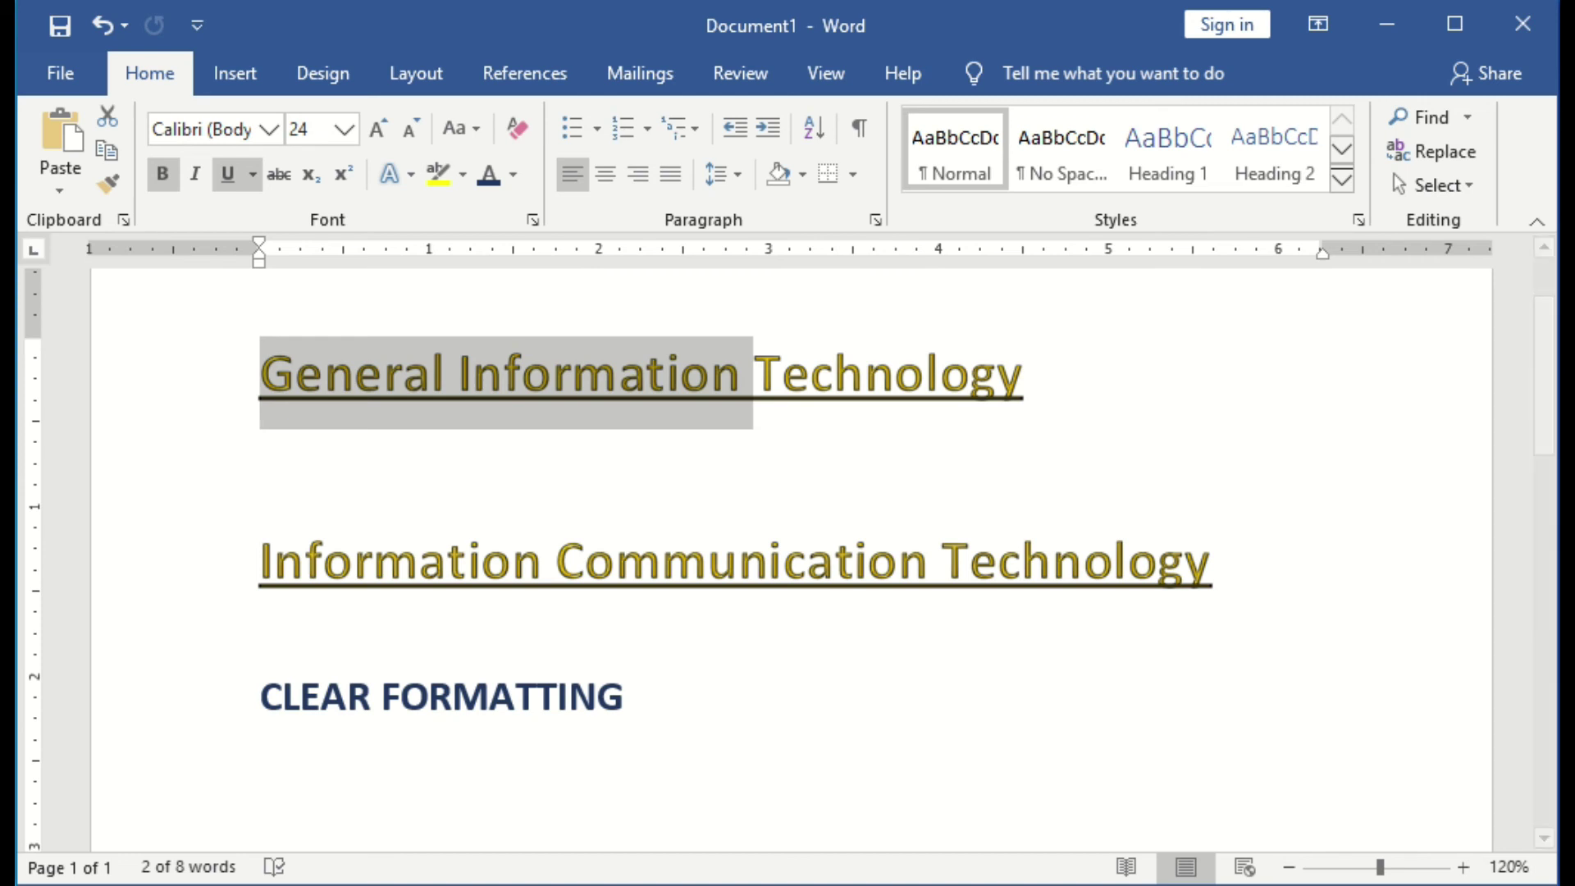
key("ctrl+b")
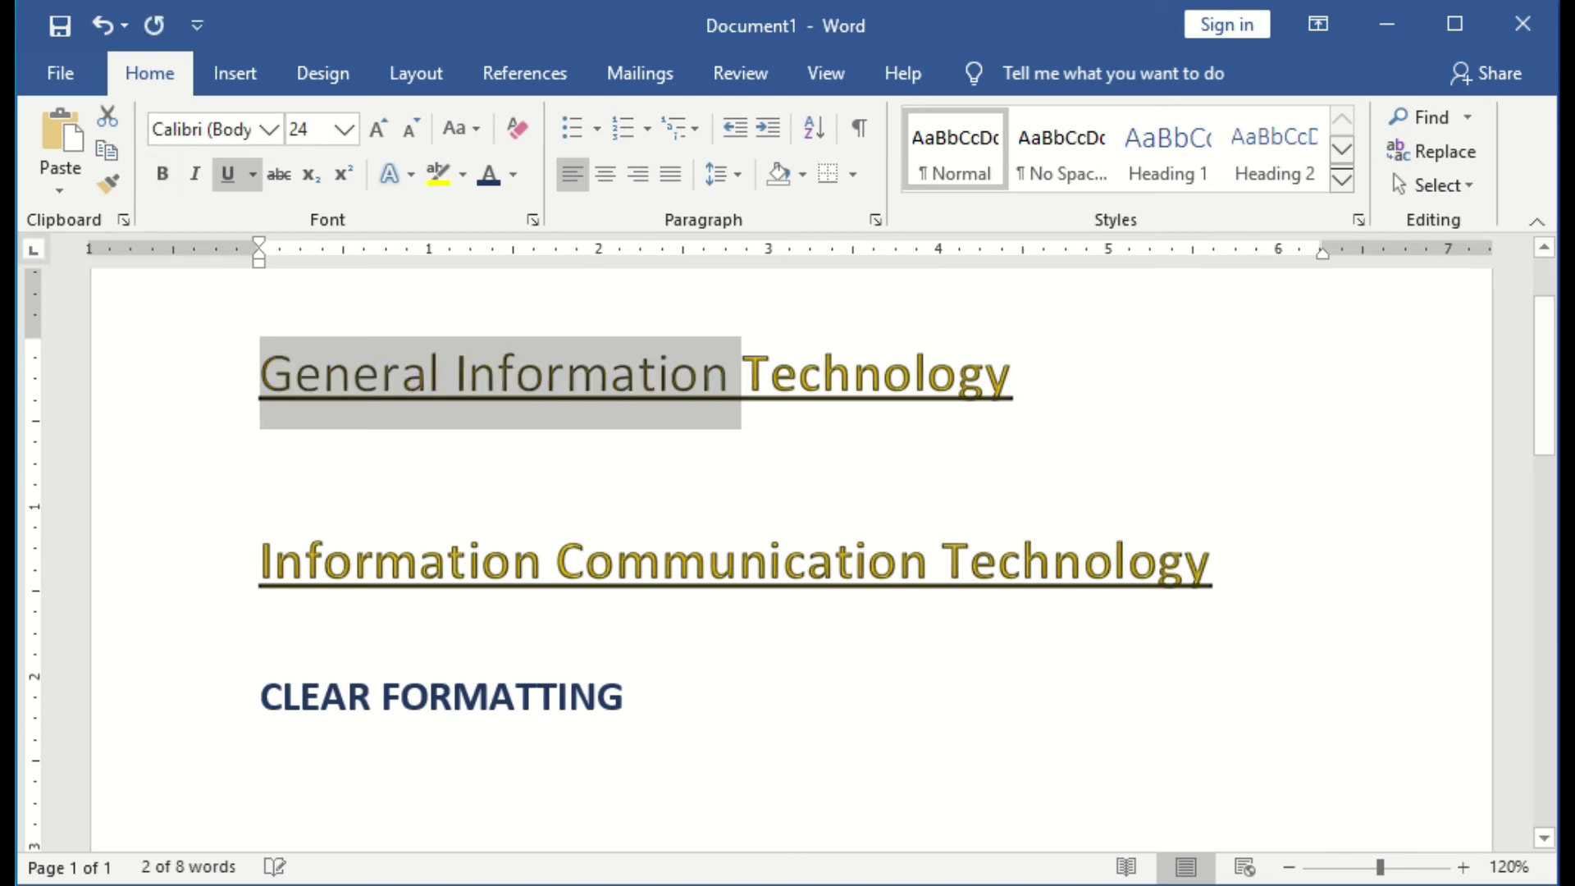
key("ctrl+u")
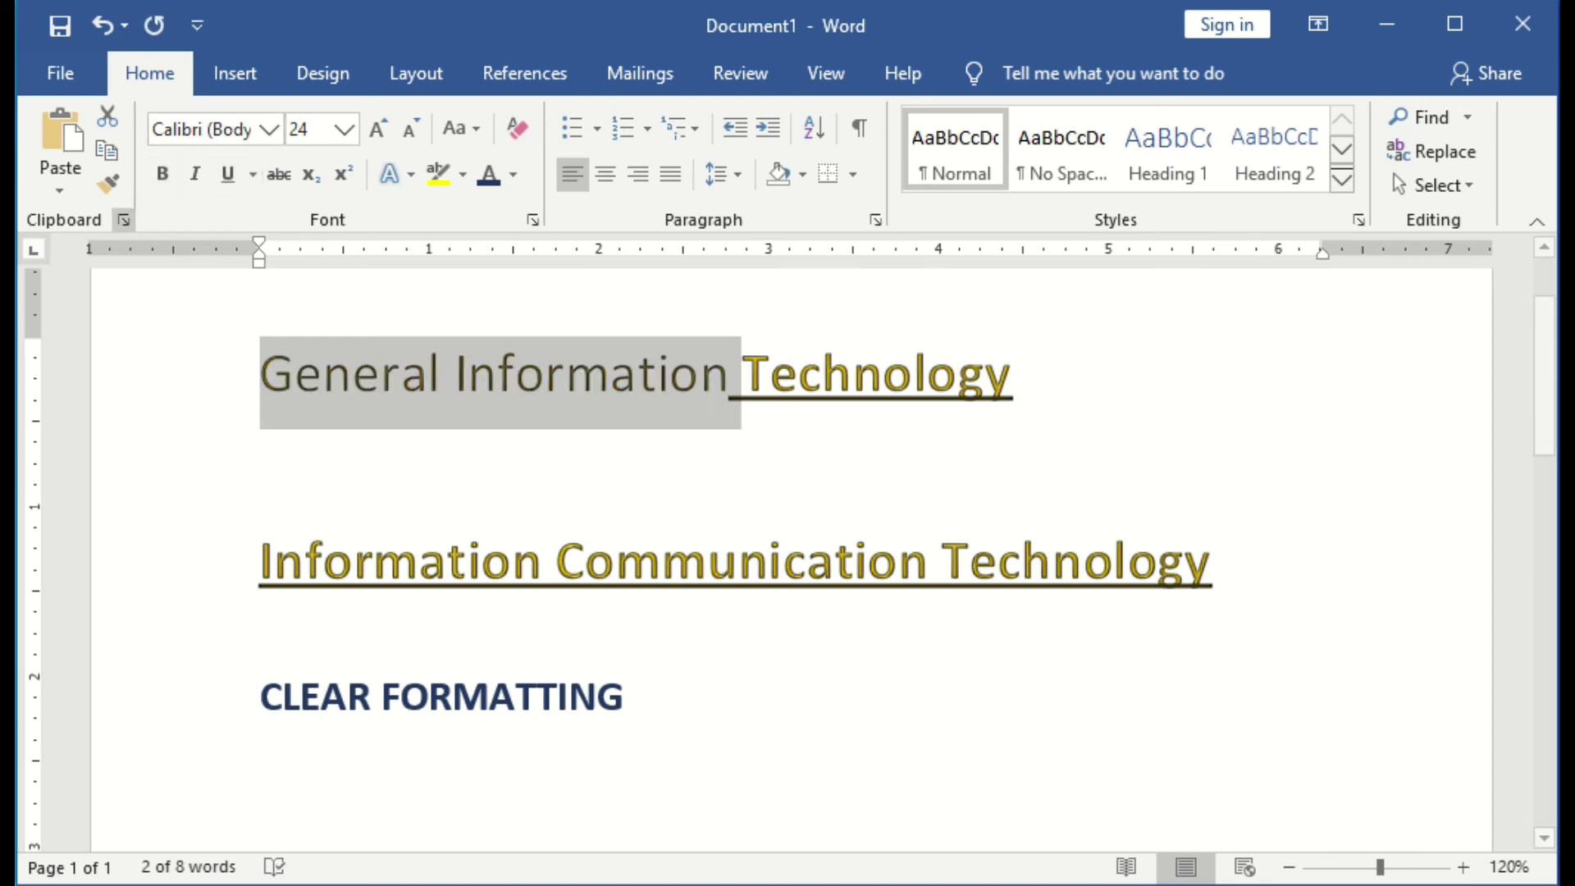
key("ctrl+u")
key("ctrl+z")
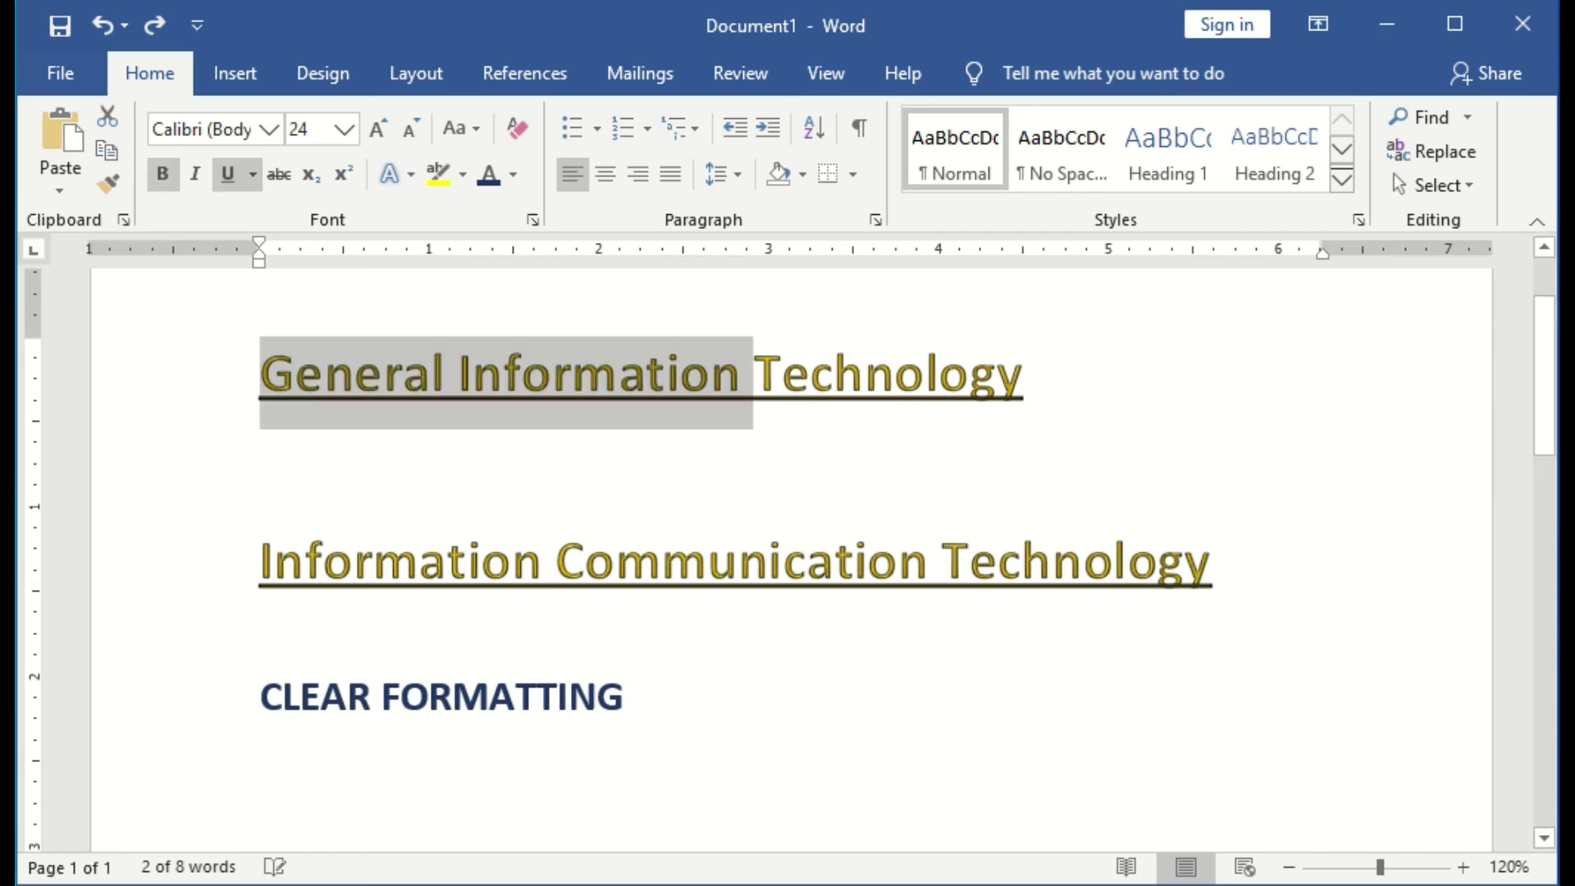
Clear all formatting from the "General Information Technology" and "Information Communication Technology" headings.
left_click(261, 466)
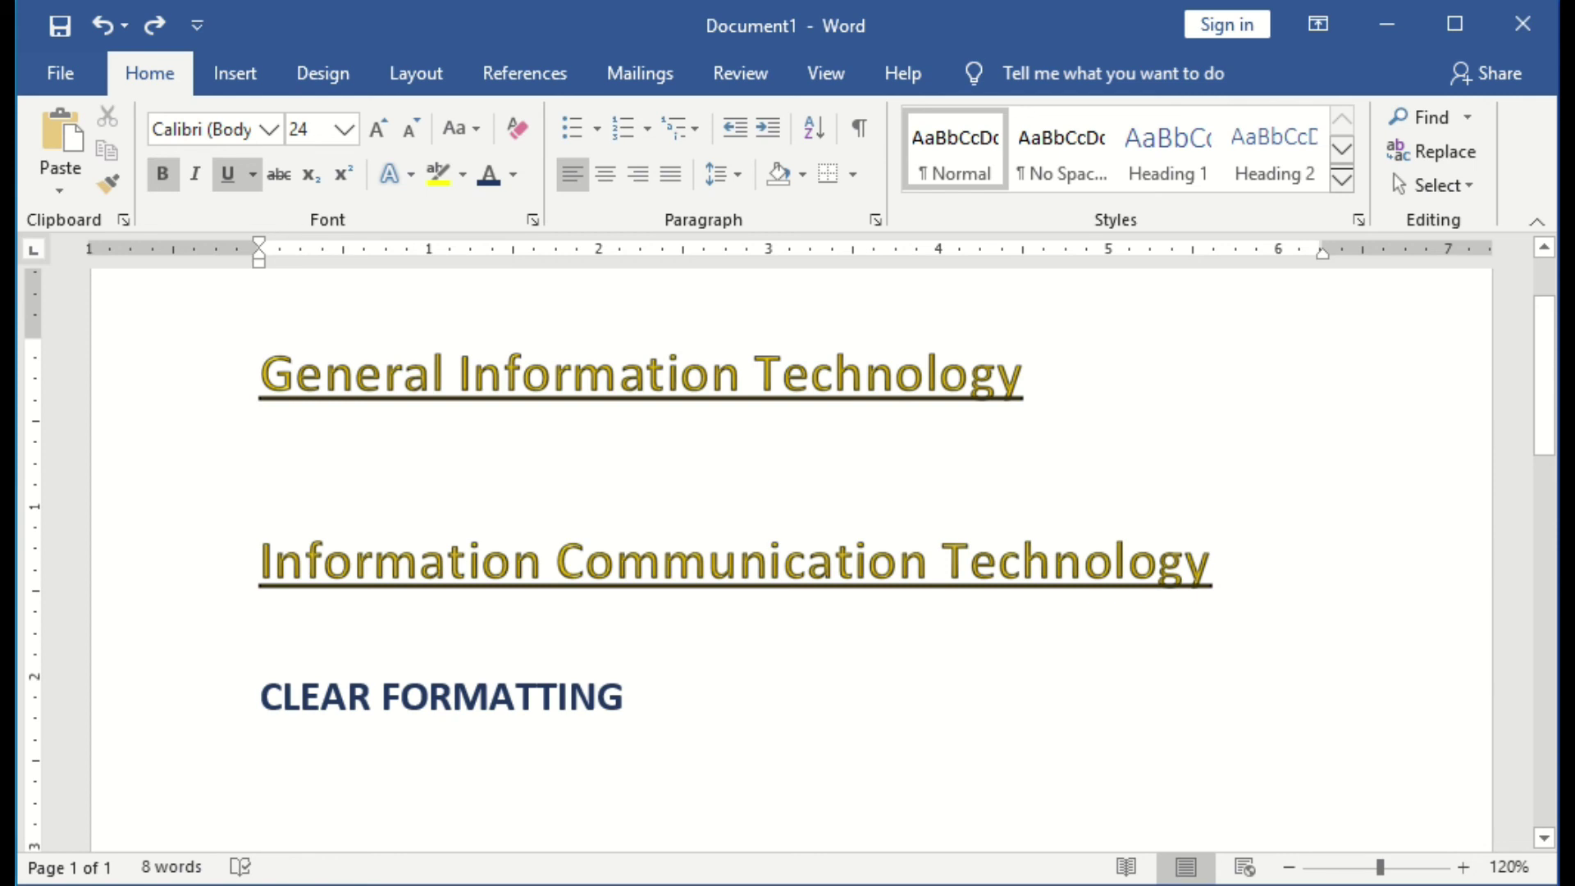
left_click_drag(648, 697, 260, 697)
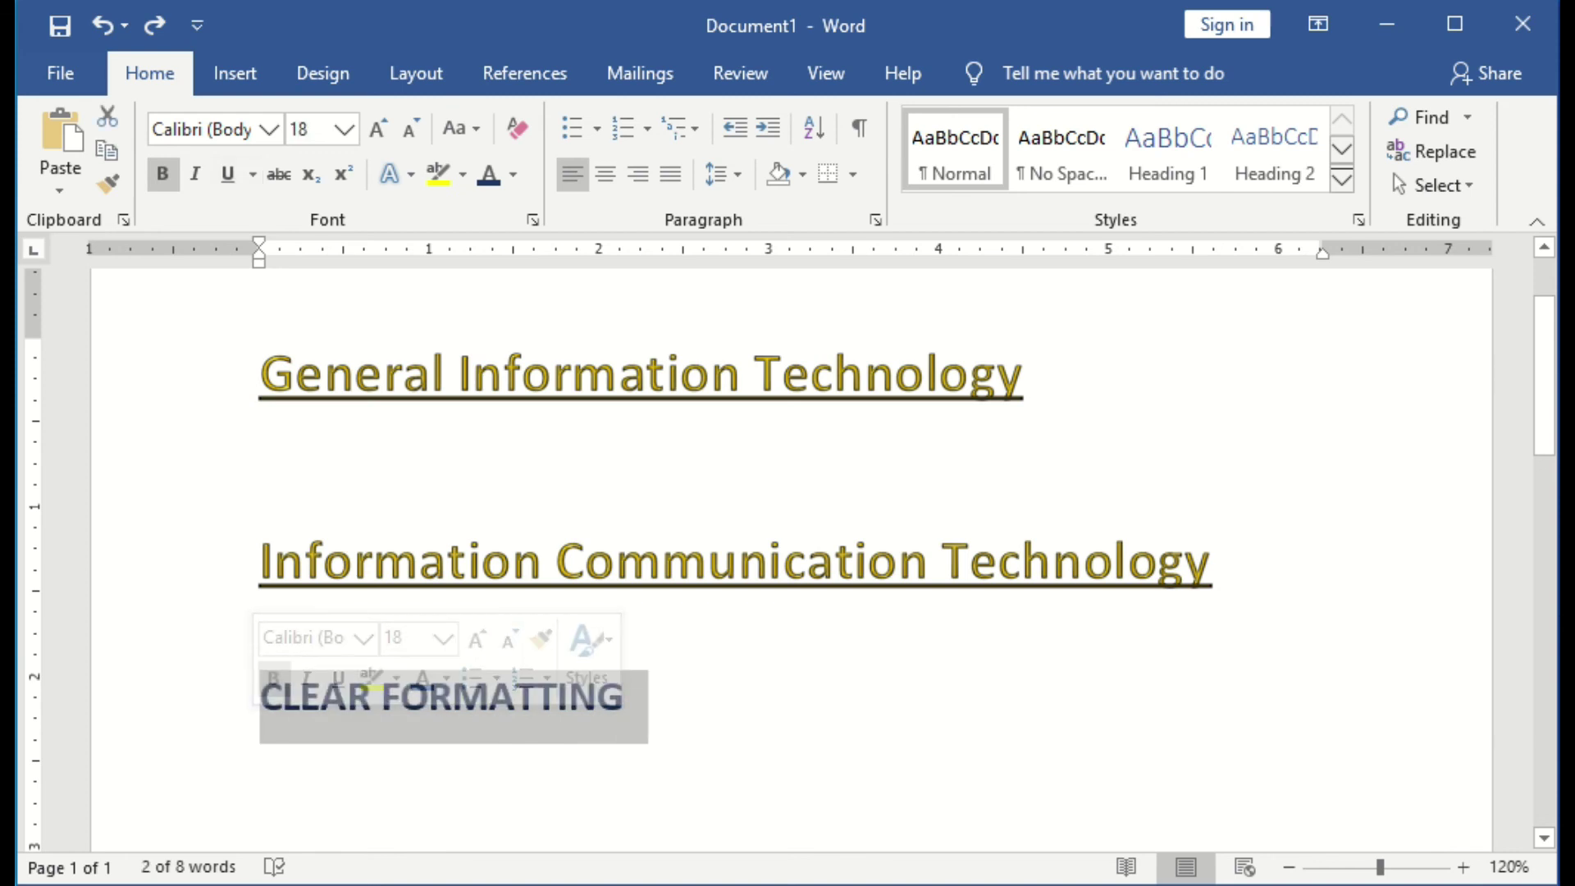
left_click_drag(260, 374, 1231, 566)
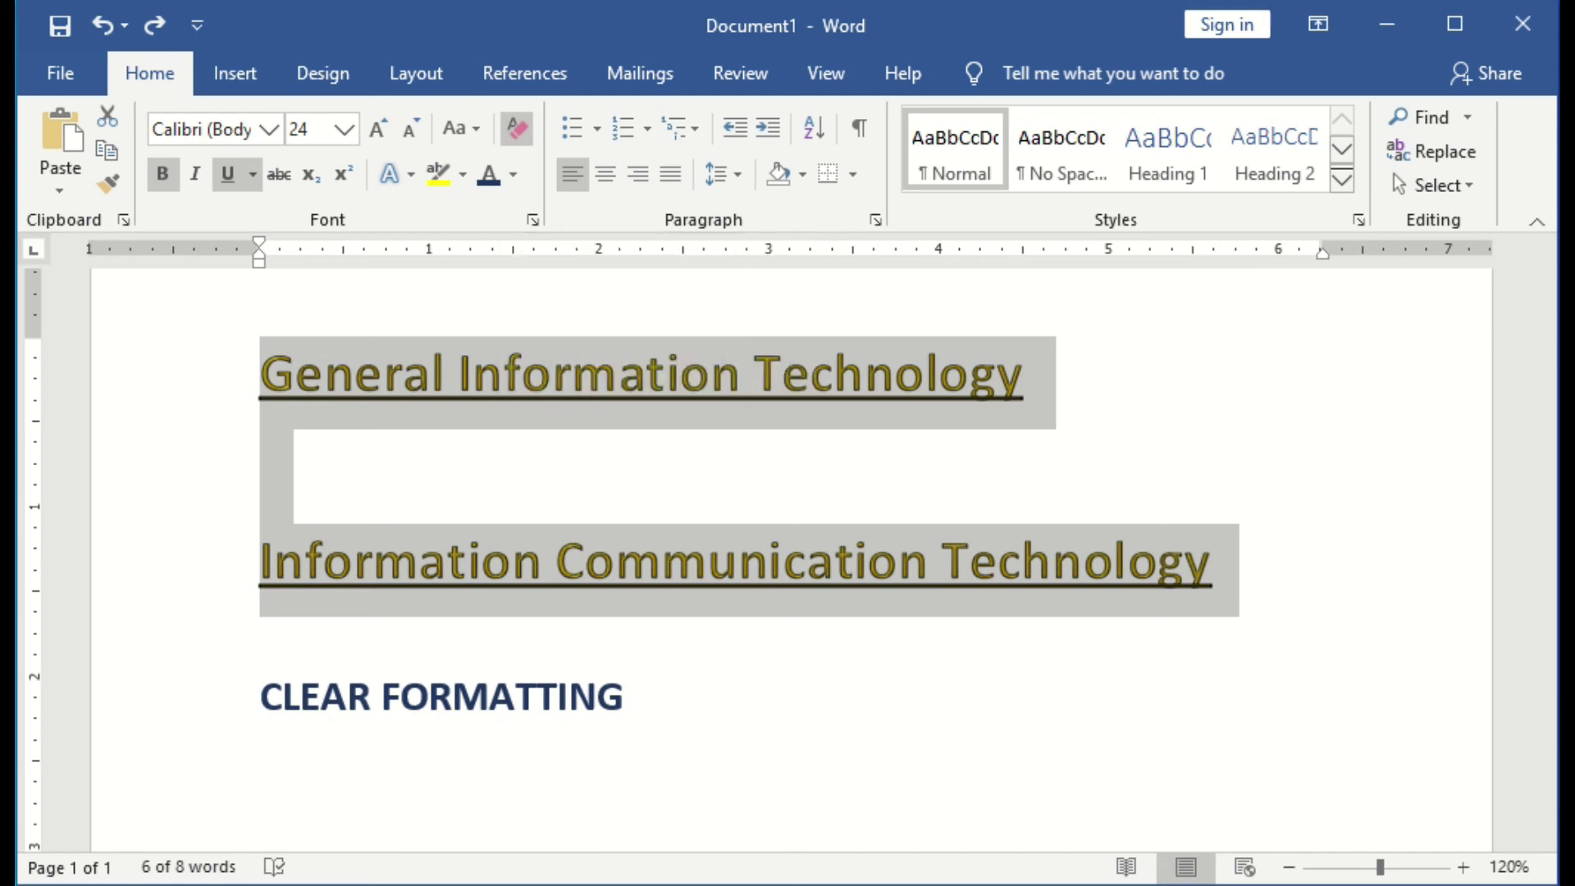
left_click(516, 128)
left_click(693, 459)
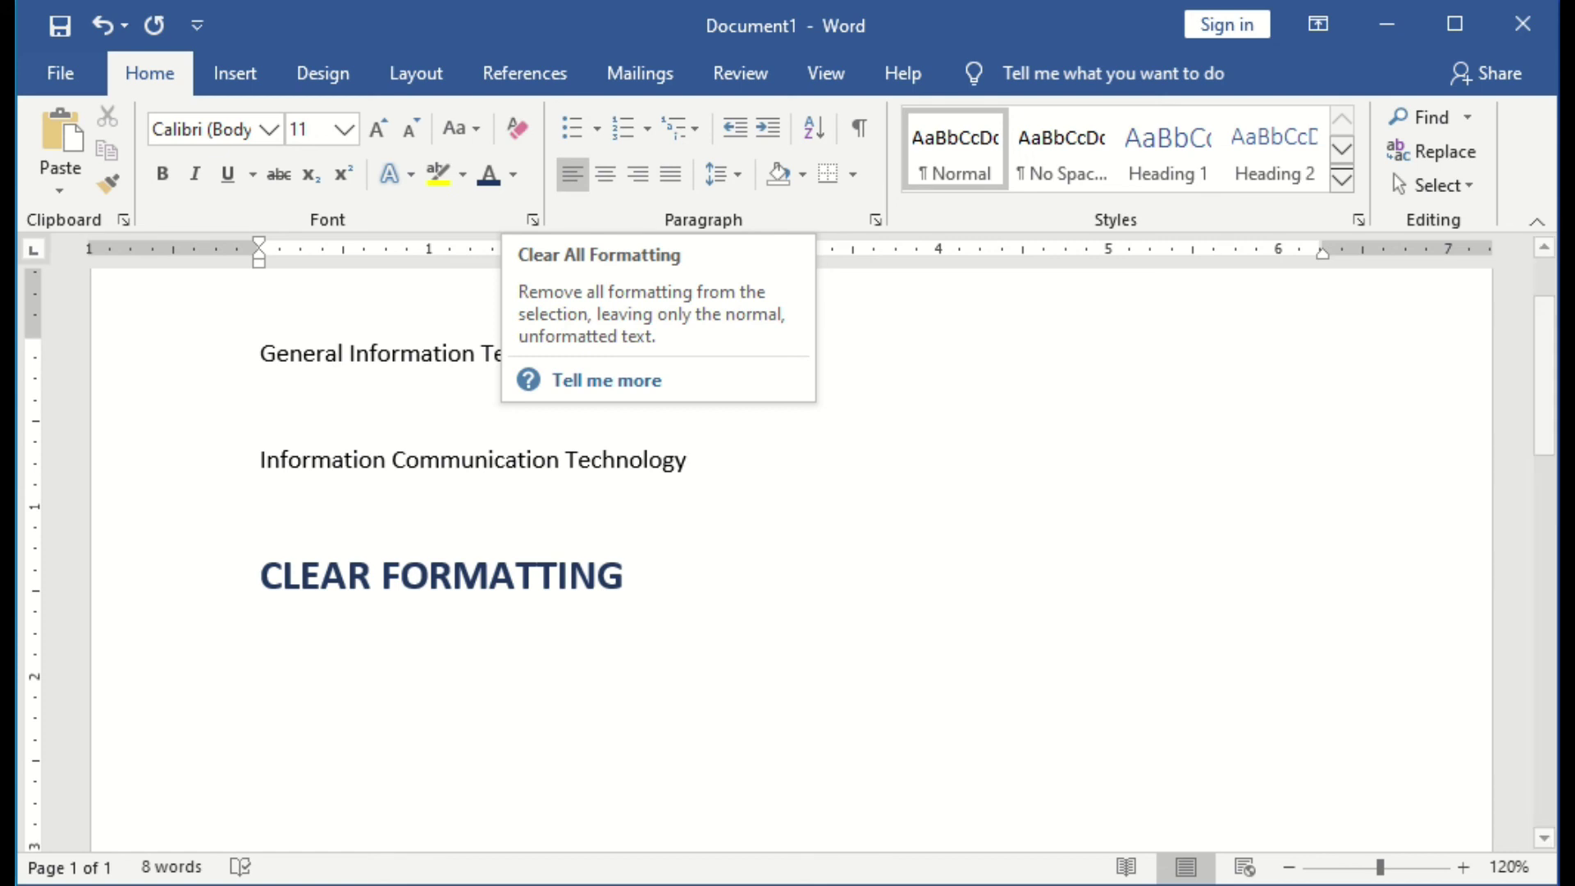
Clear all formatting from the "CLEAR FORMATTING" line below the two headings.
left_click_drag(644, 579, 260, 579)
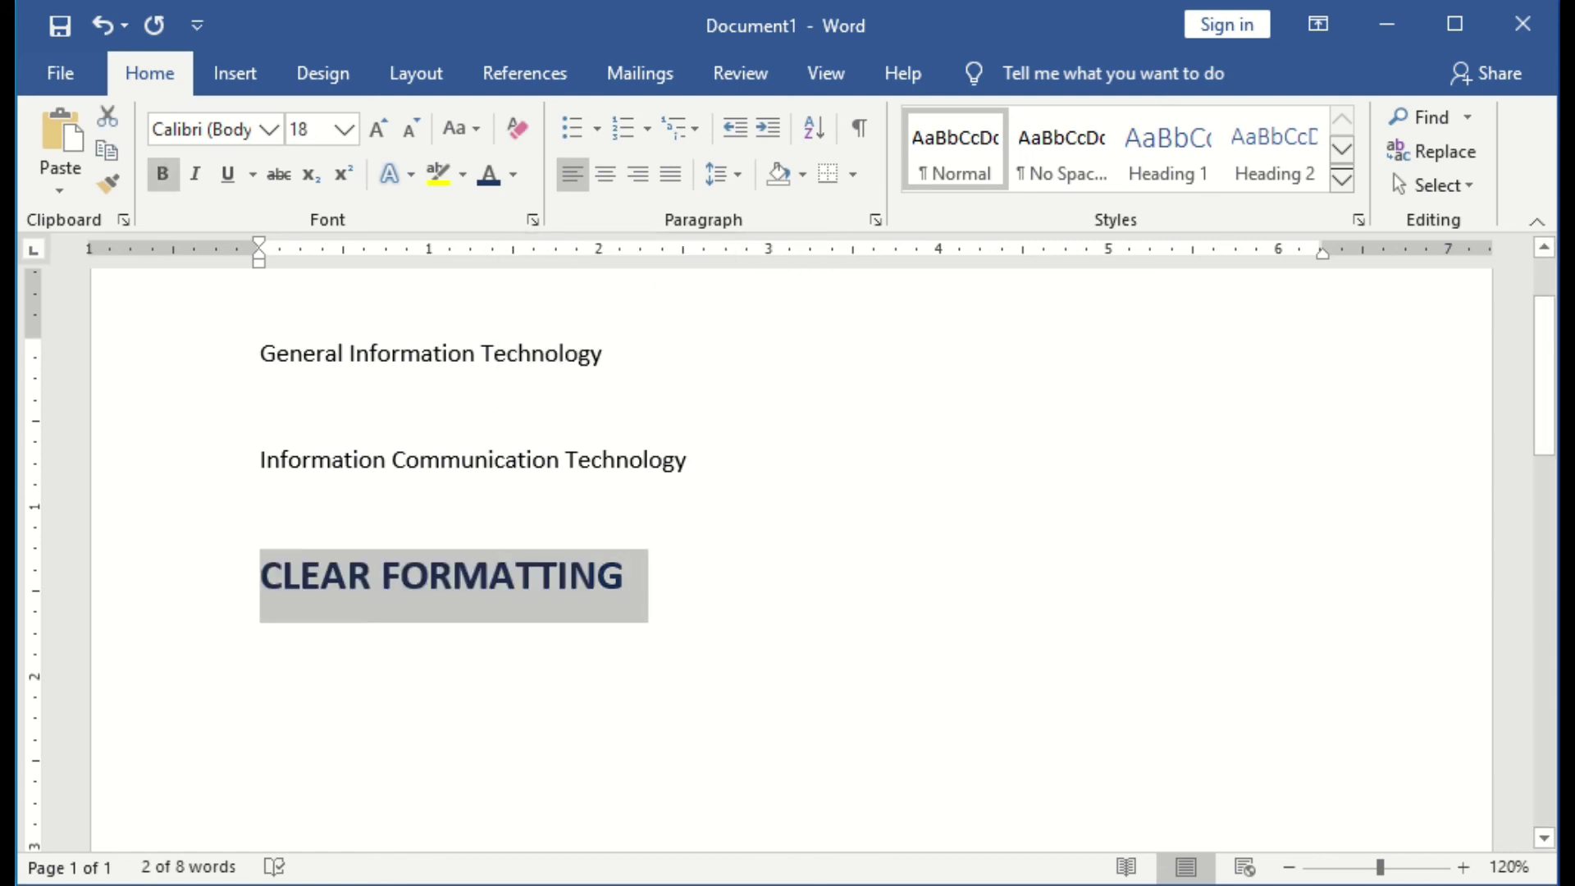
key("alt+h")
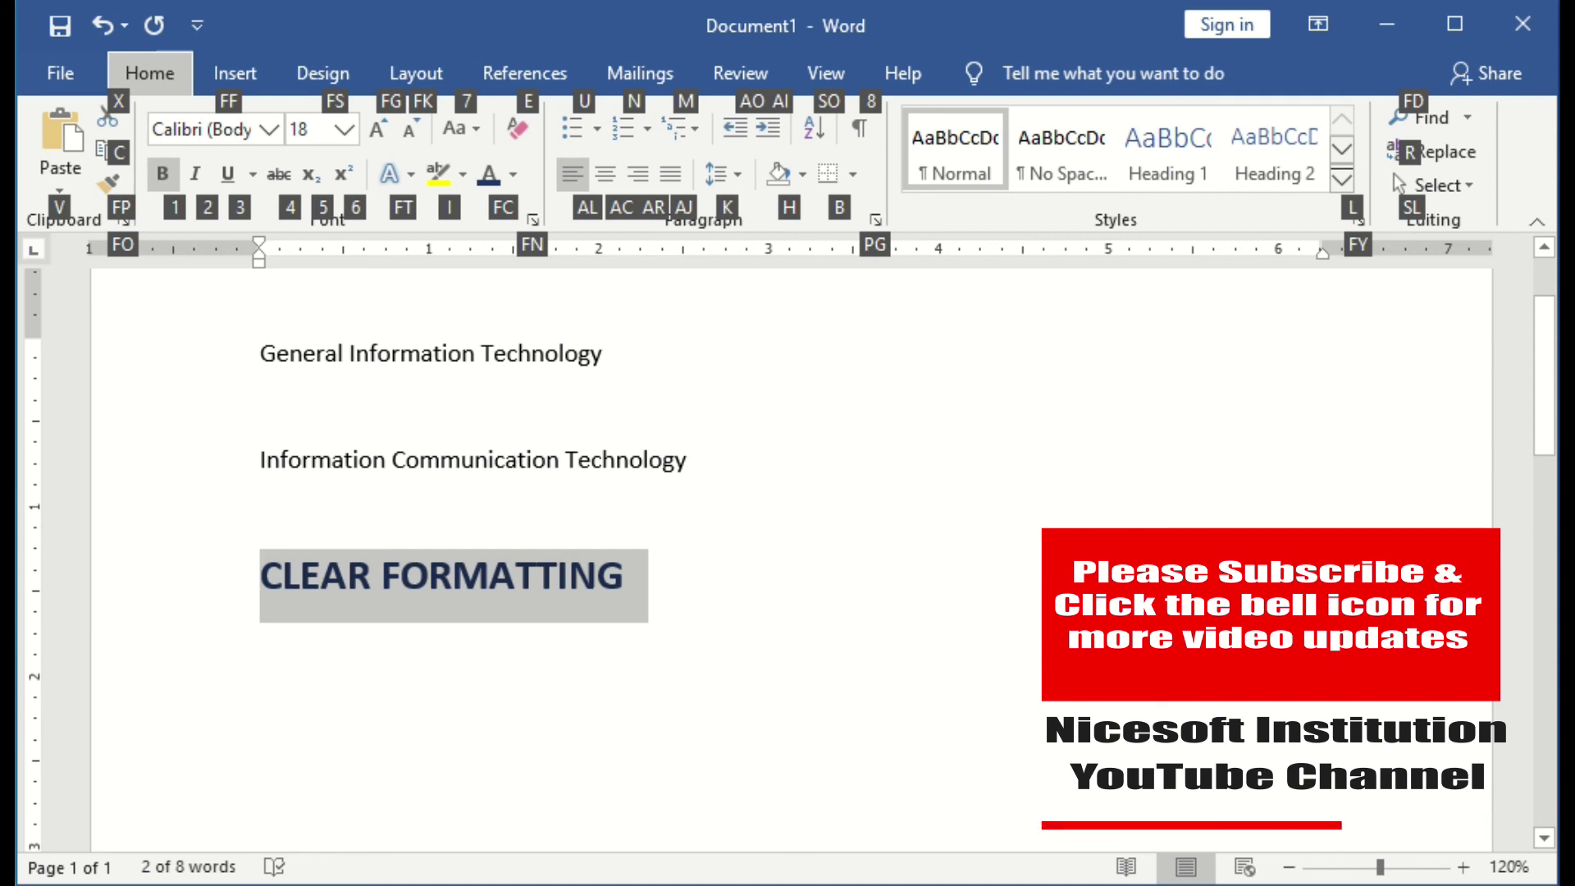
key("e")
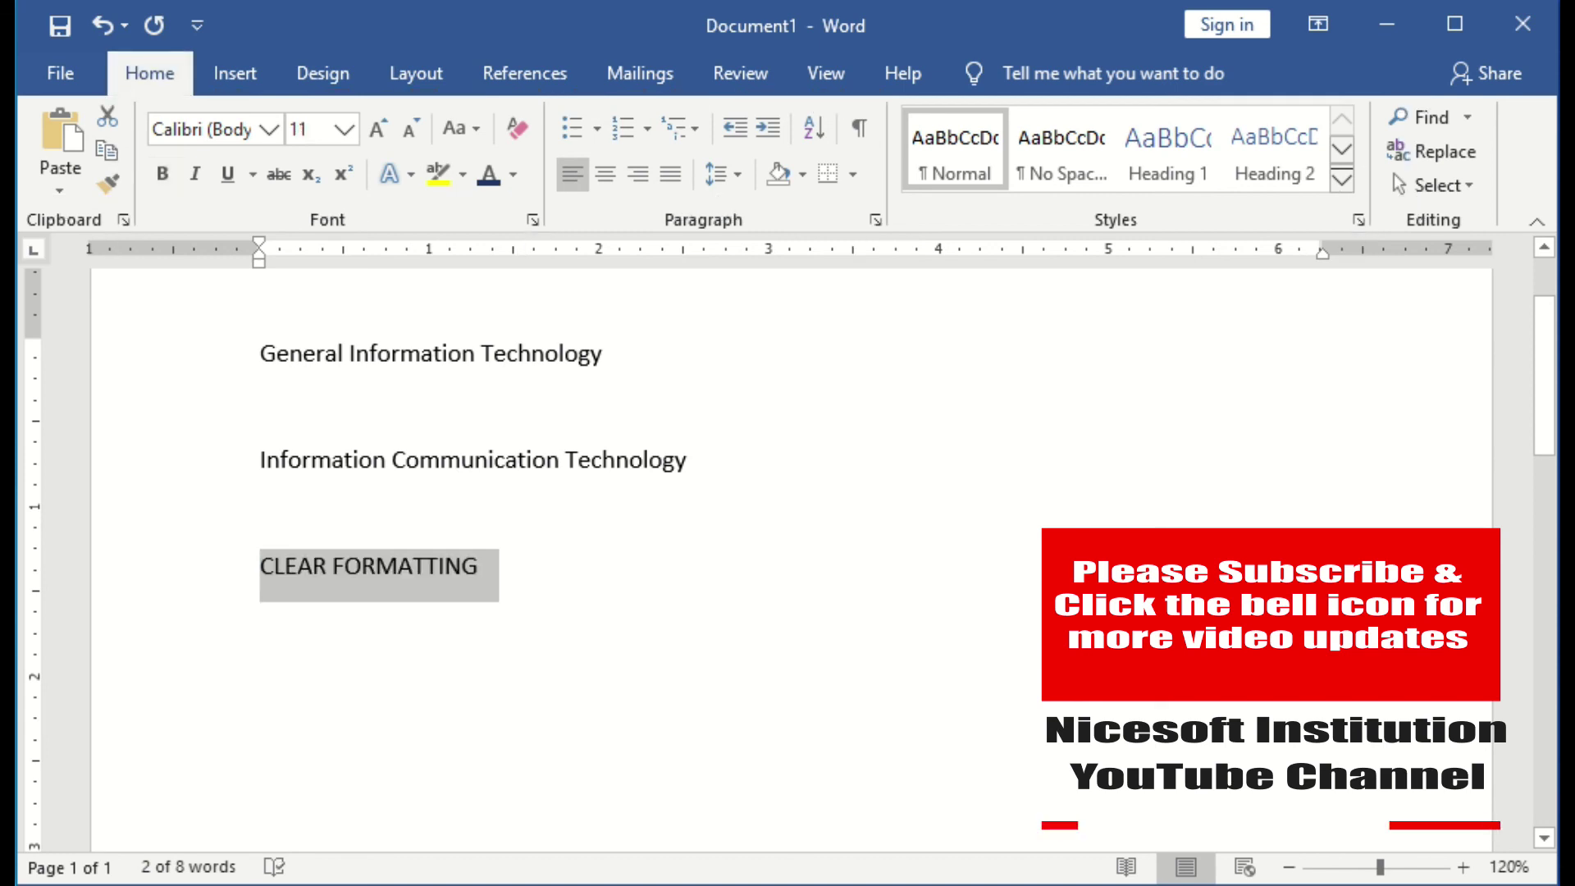